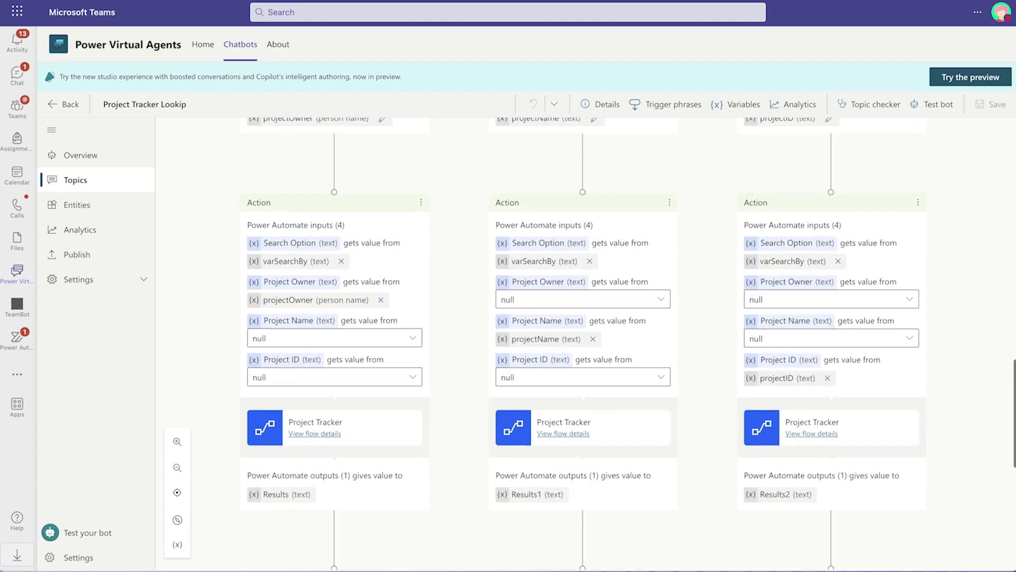
Test the bot by sending "project tracker", choosing the By Owner search and entering an owner's first name.
click(249, 544)
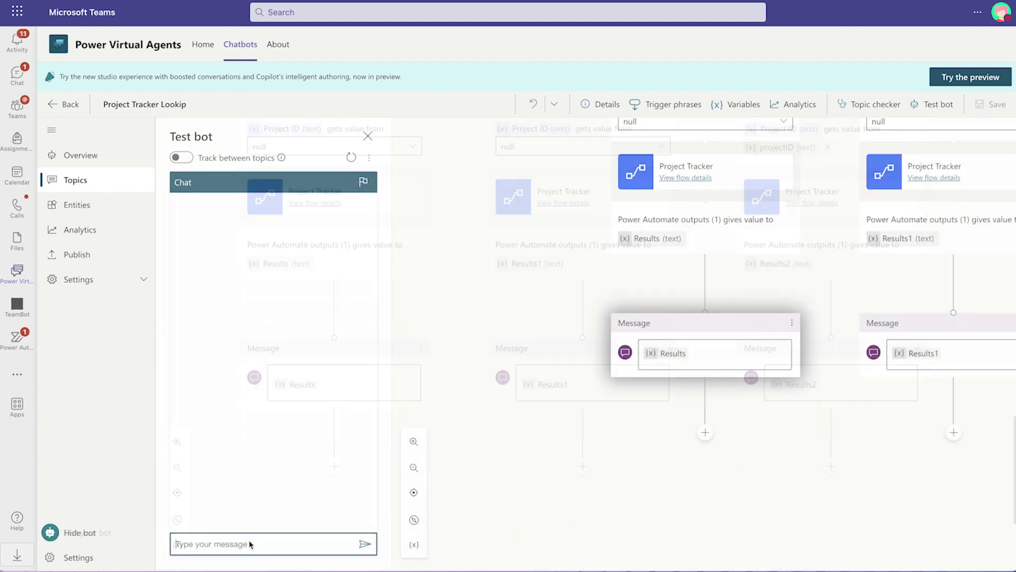
text(project tracker)
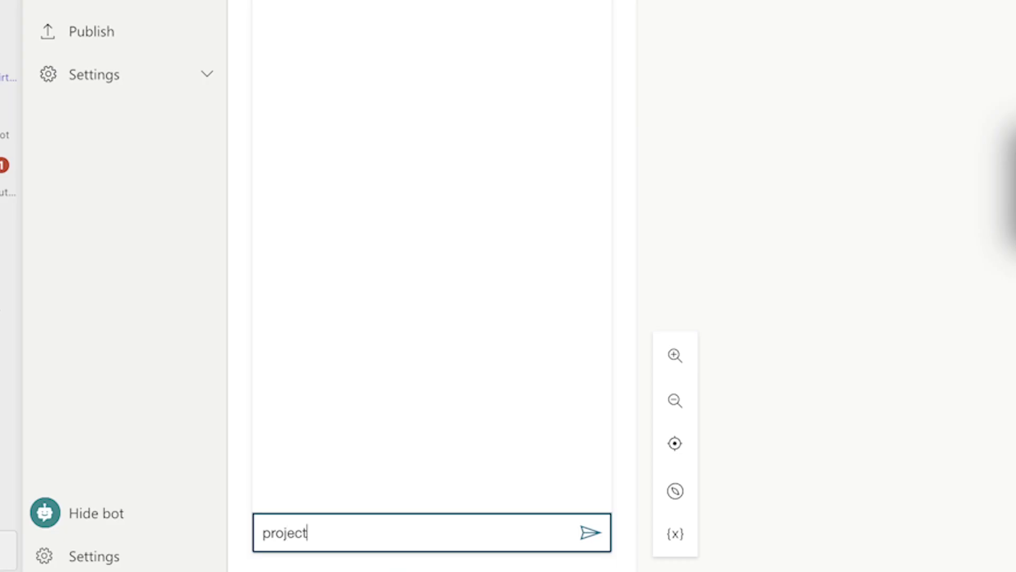
key(Return)
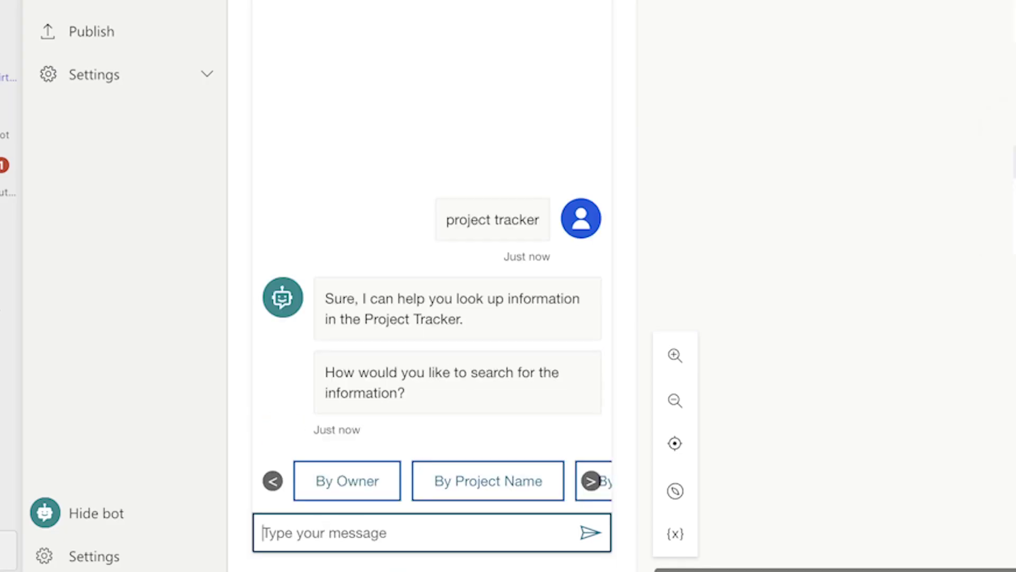
click(344, 484)
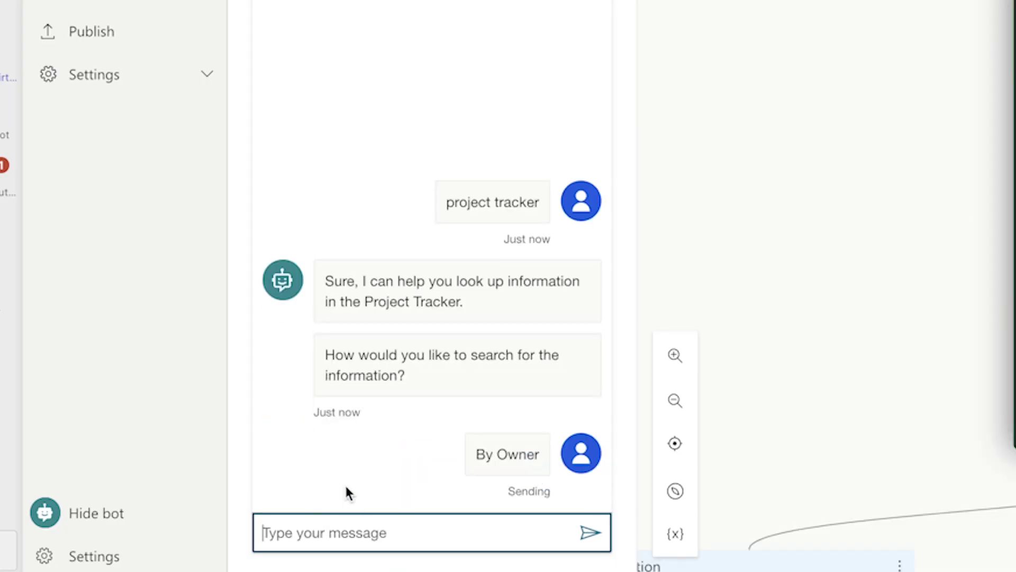
text(lily)
key(Return)
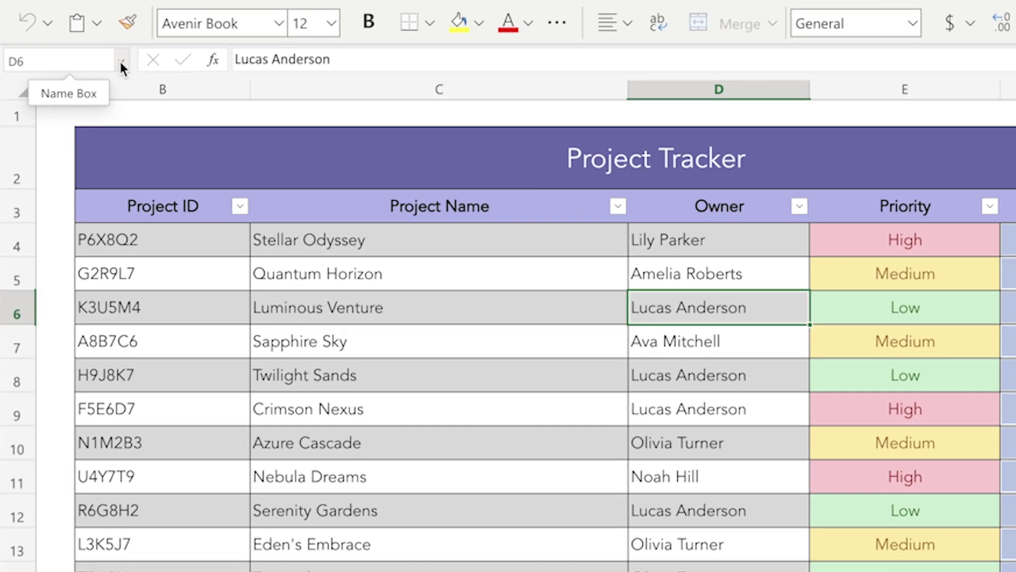
Switch to the Project Tracker workbook in Excel and select the named table Table1.
click(121, 61)
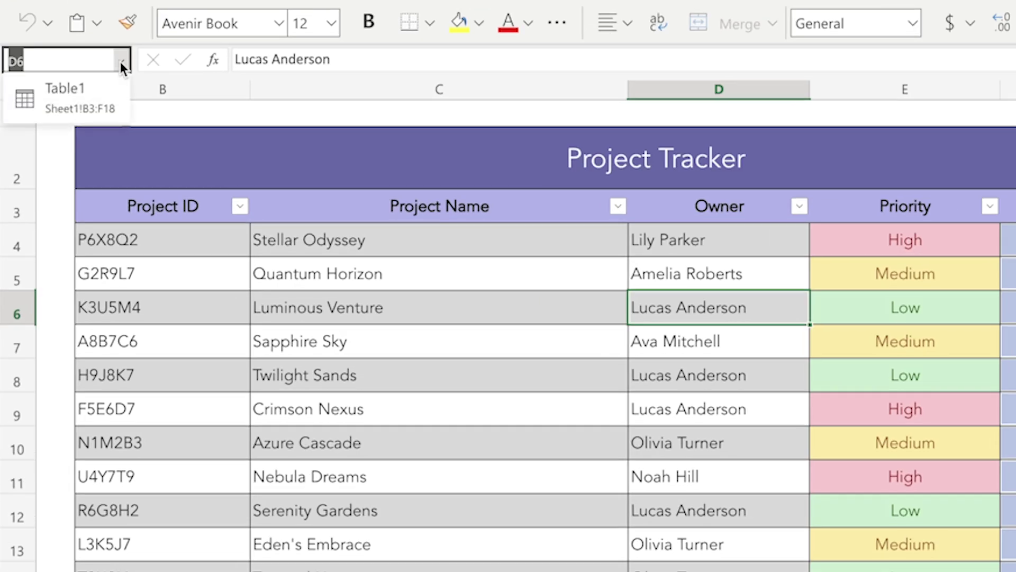
click(93, 96)
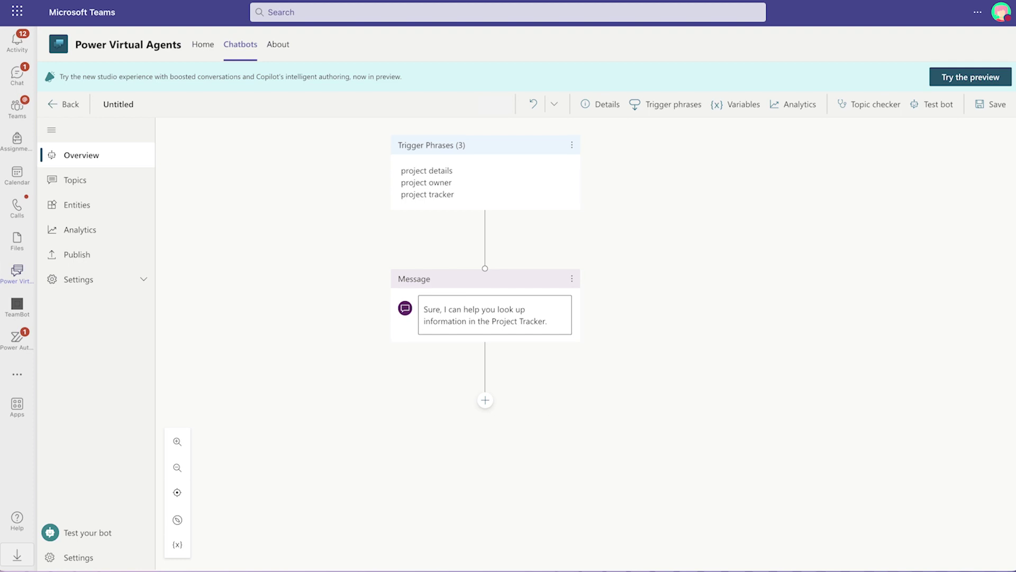
In the Power Virtual Agents topic, add the question "How would you like to search for the information?" after the message.
click(485, 400)
click(475, 466)
text(How would you like to search for t)
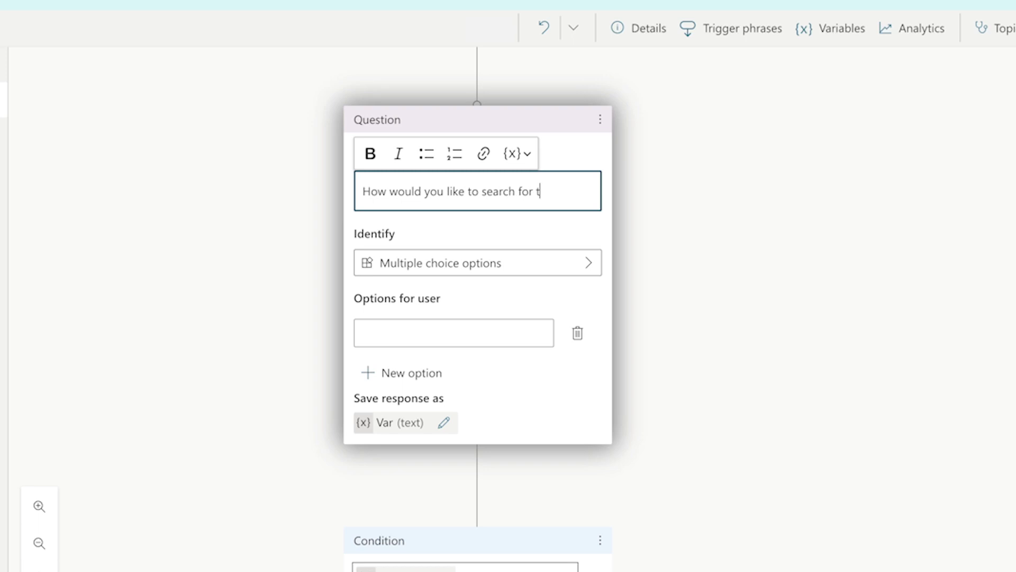
text(he information?)
Give the search question three multiple choice options: By Owner, By Project Name and By Project ID.
click(396, 358)
text(By Owner)
click(391, 387)
text(By Project Name)
click(590, 423)
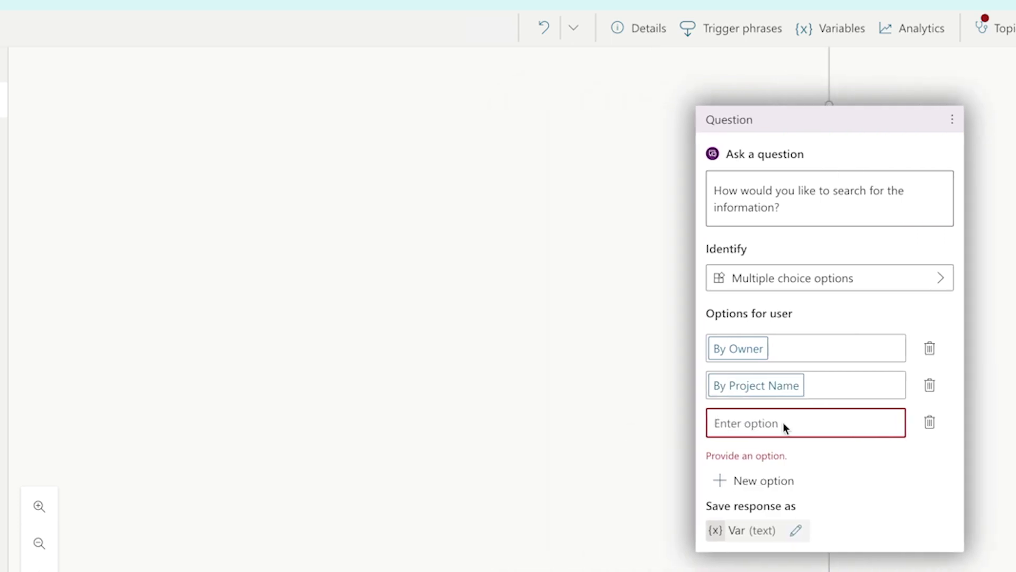
text(By Project ID)
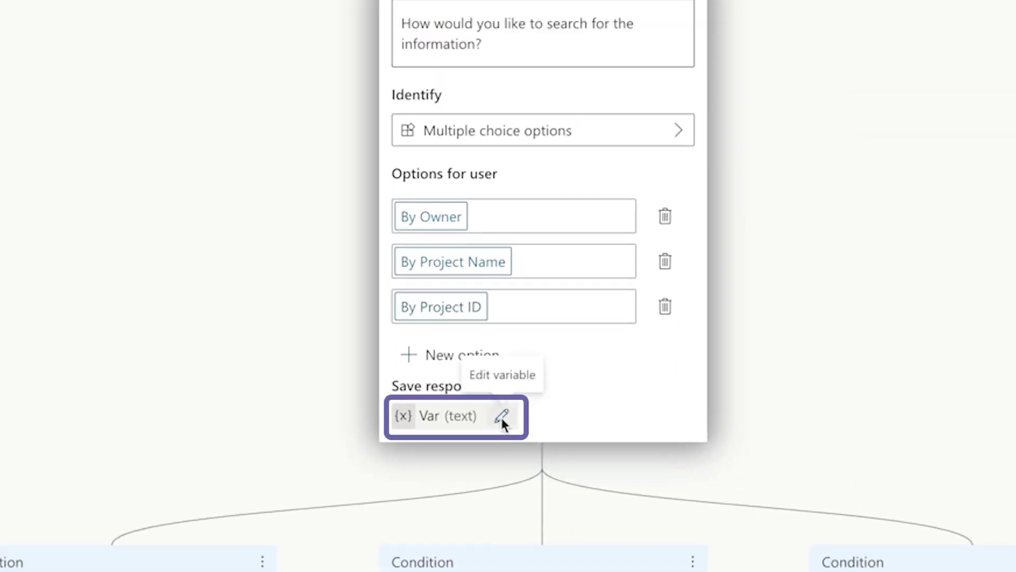
Rename the variable that stores the search question's response to varSearchBy.
click(796, 513)
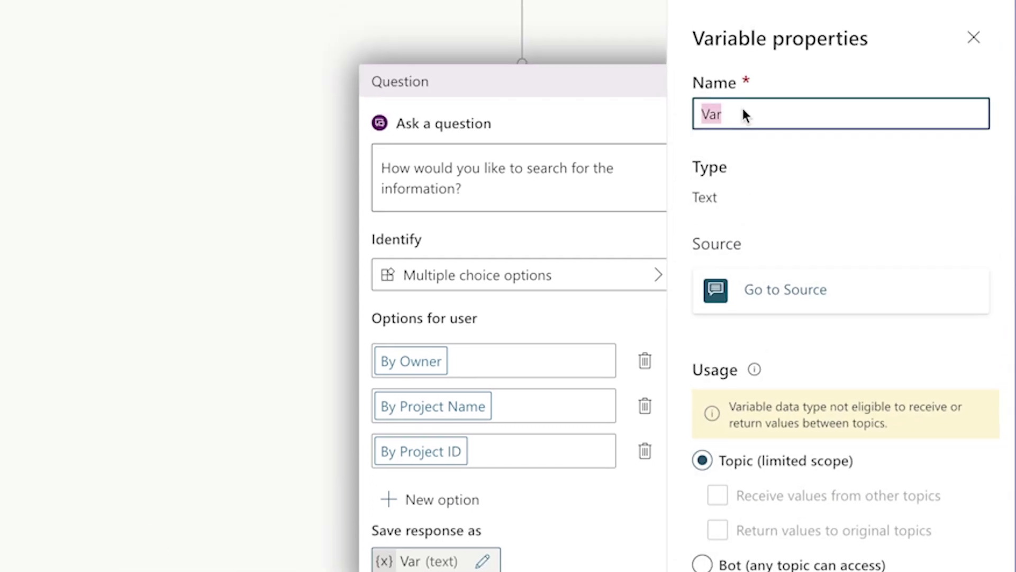
text(varSearchBy)
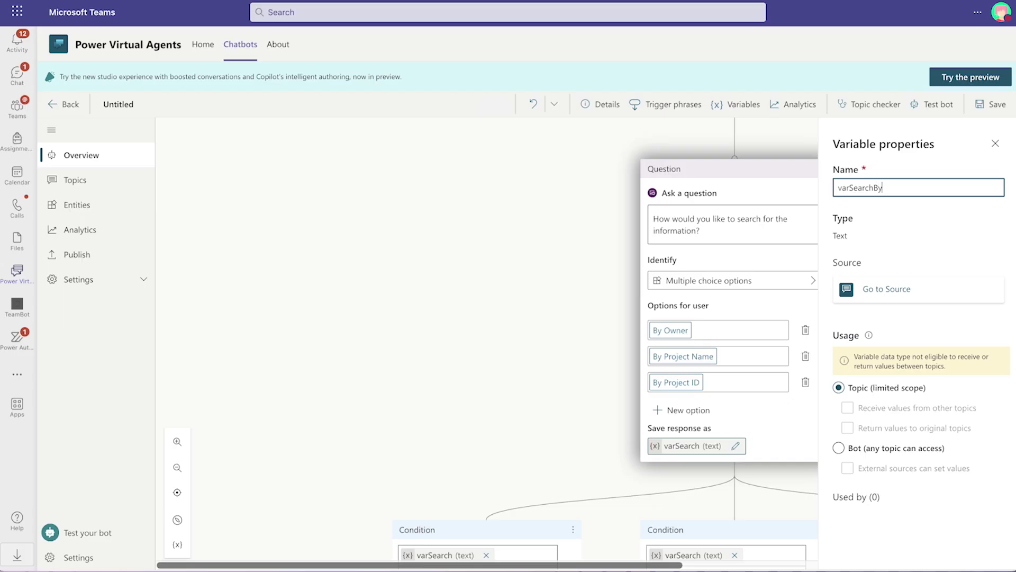
click(974, 37)
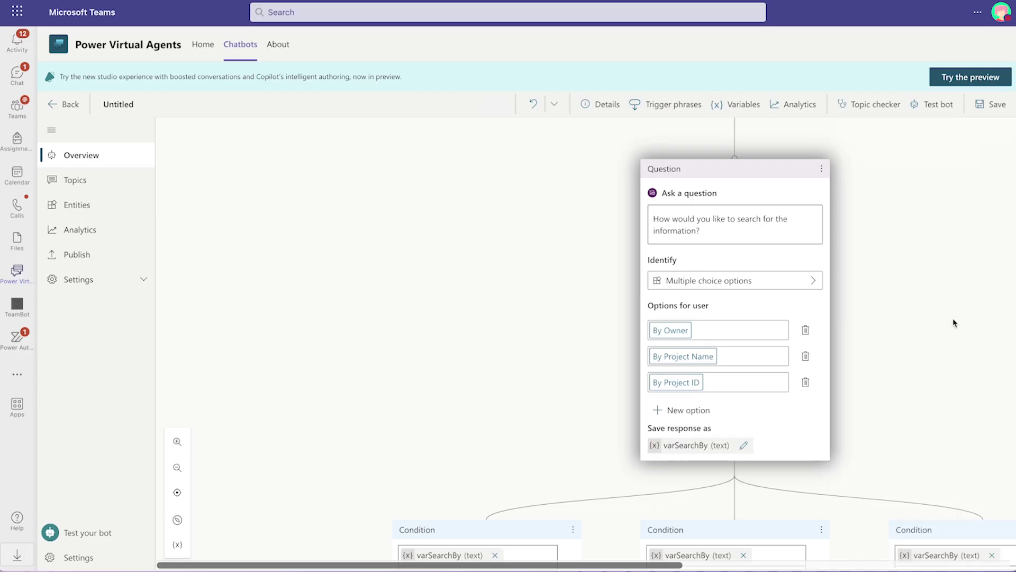
Under the By Owner condition, ask "Please enter the owner name you would like me to search for." and identify Person name.
scroll(645, 391, down, 5)
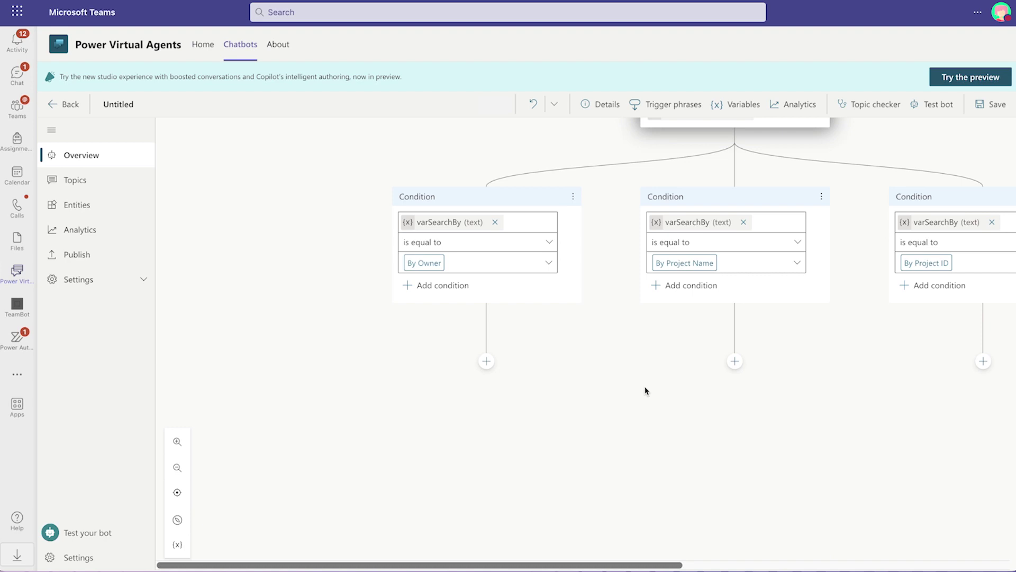
click(486, 361)
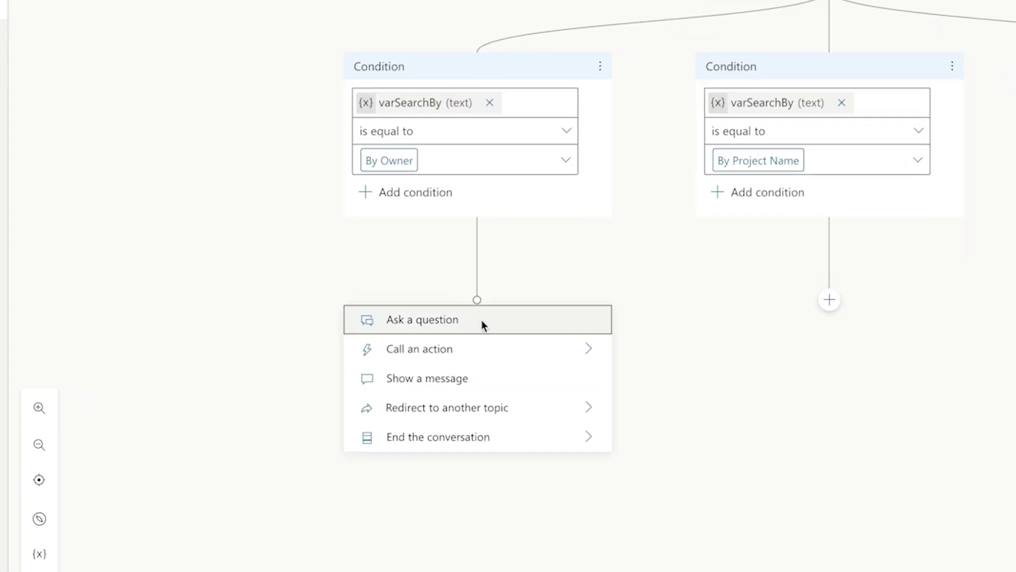
click(481, 319)
text(Please enter the owner name you would like me to search for.)
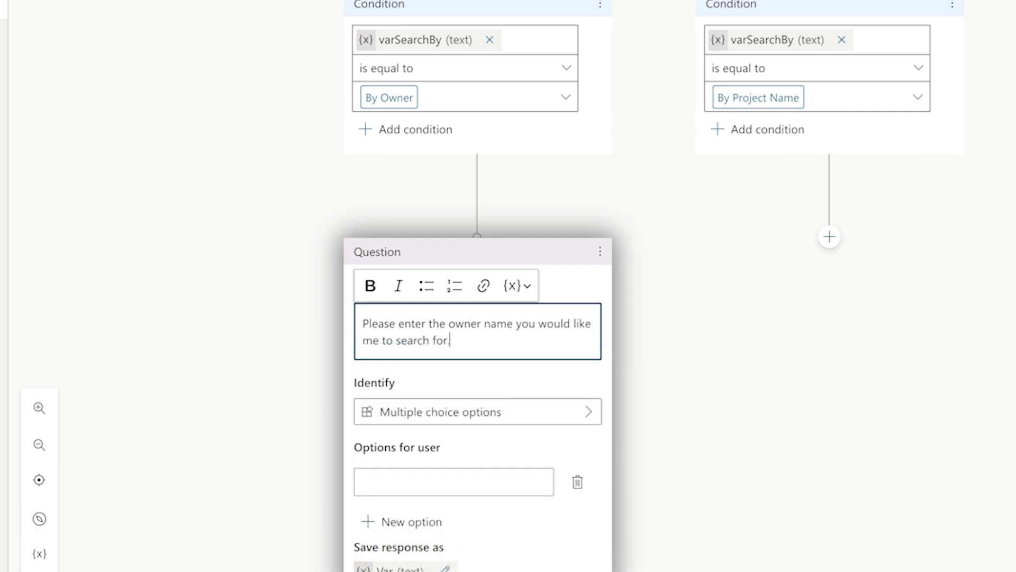
click(549, 411)
click(681, 322)
text(person)
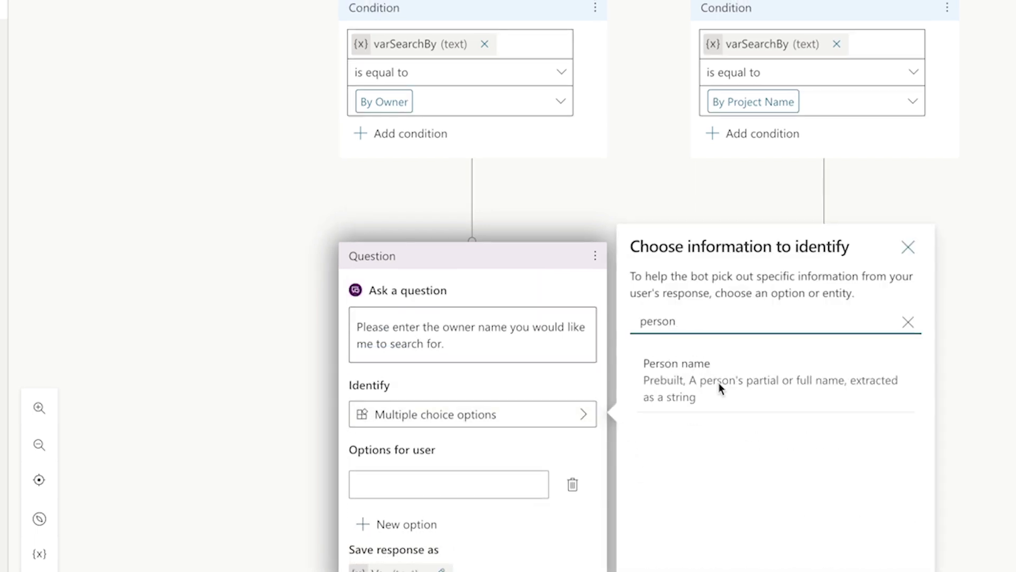
click(719, 383)
Rename the response variable of the owner question to projectOwner.
click(485, 475)
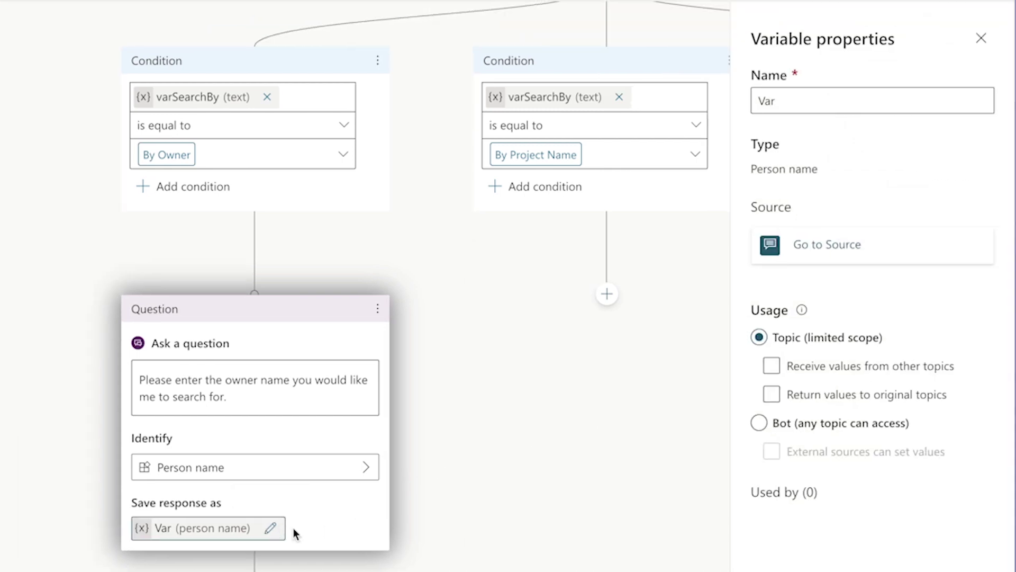
double_click(821, 100)
text(projectOwner)
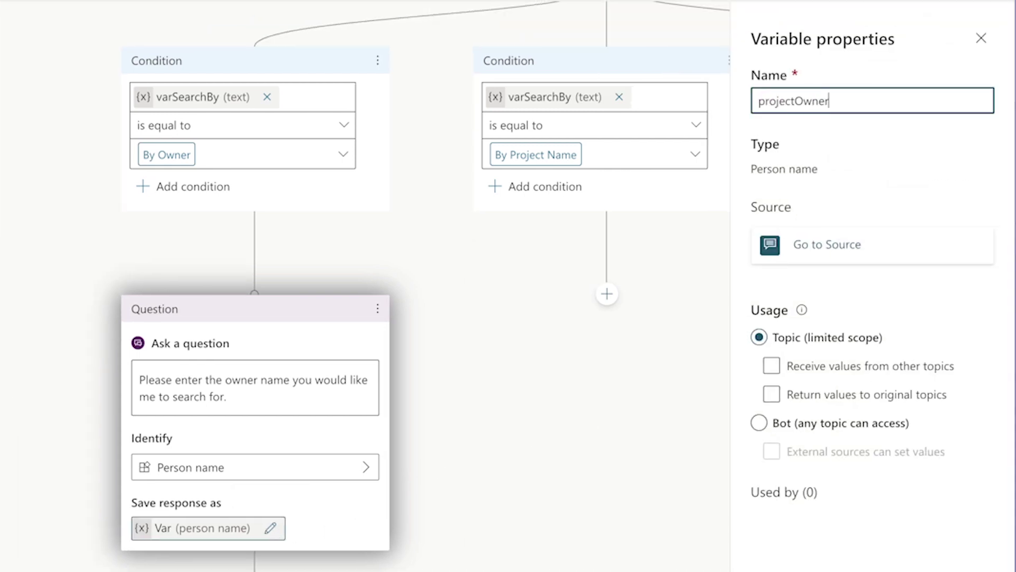
click(981, 38)
Under By Project Name, ask "Please enter the project name you would like me to search for." and identify User's entire response.
click(607, 294)
click(548, 313)
text(Please enter the project name you would like me to search for.)
click(655, 394)
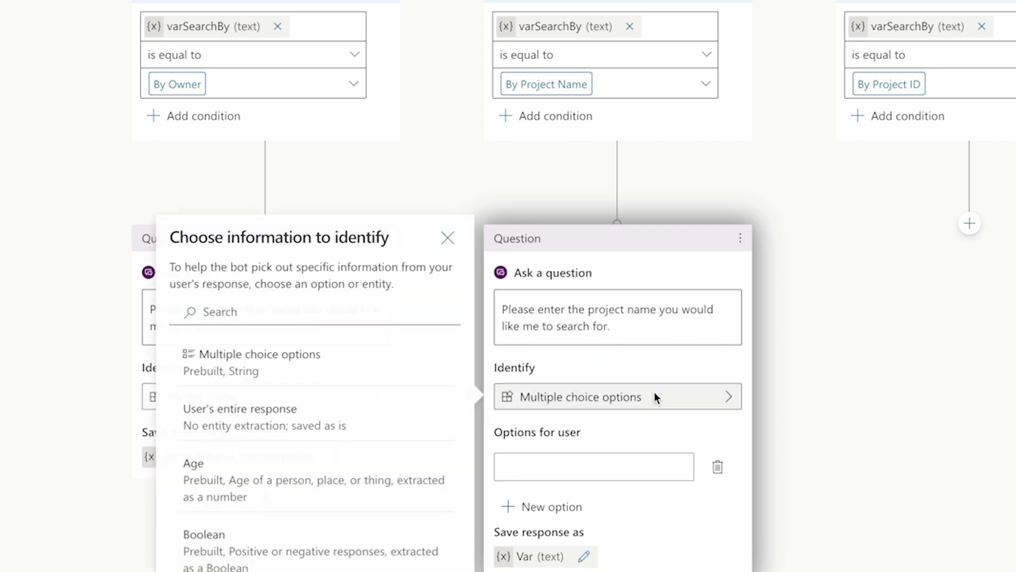
click(270, 414)
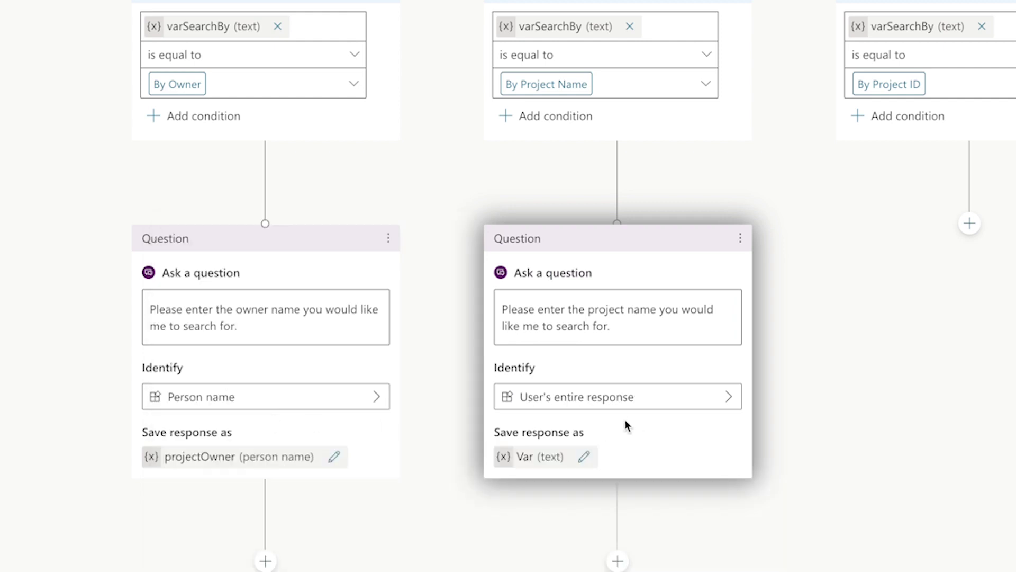
Rename the response variable of the project name question to projectName.
click(584, 455)
double_click(775, 100)
text(projectName)
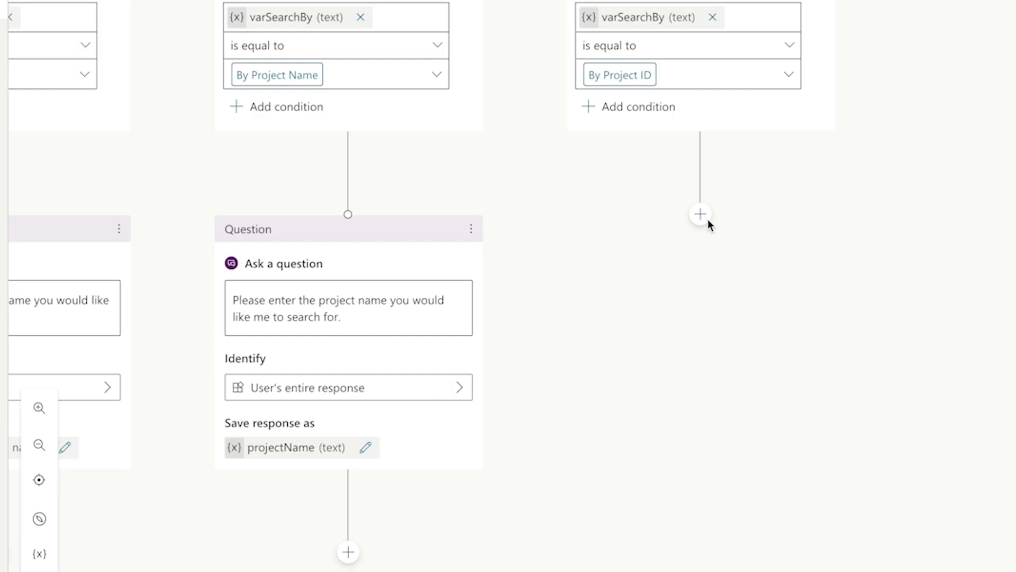
Under By Project ID, ask "Please enter the project ID you would like me to search for." and identify User's entire response.
click(700, 214)
click(703, 231)
text(Please enter the project ID you would li)
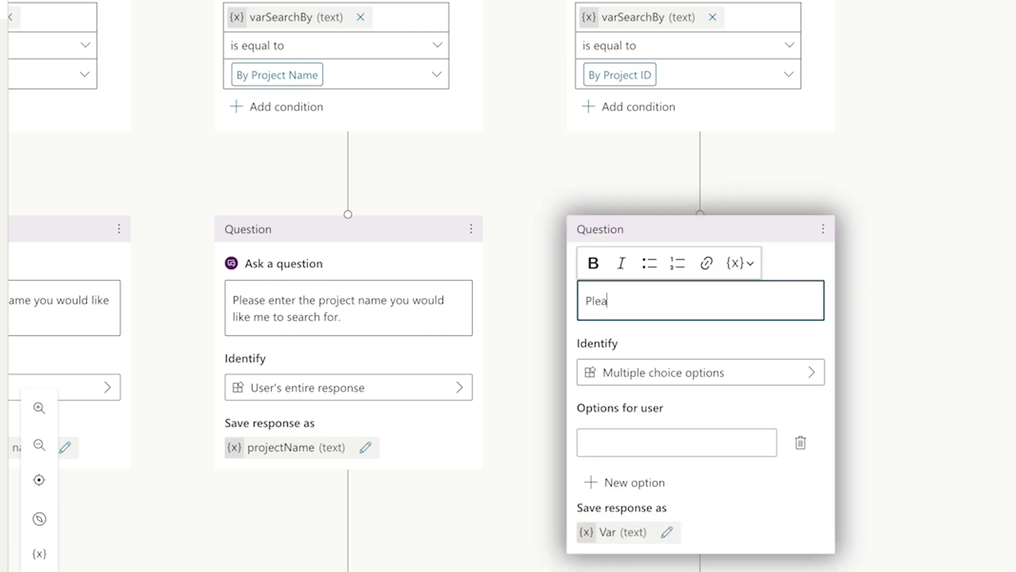
text(ke me to search for.)
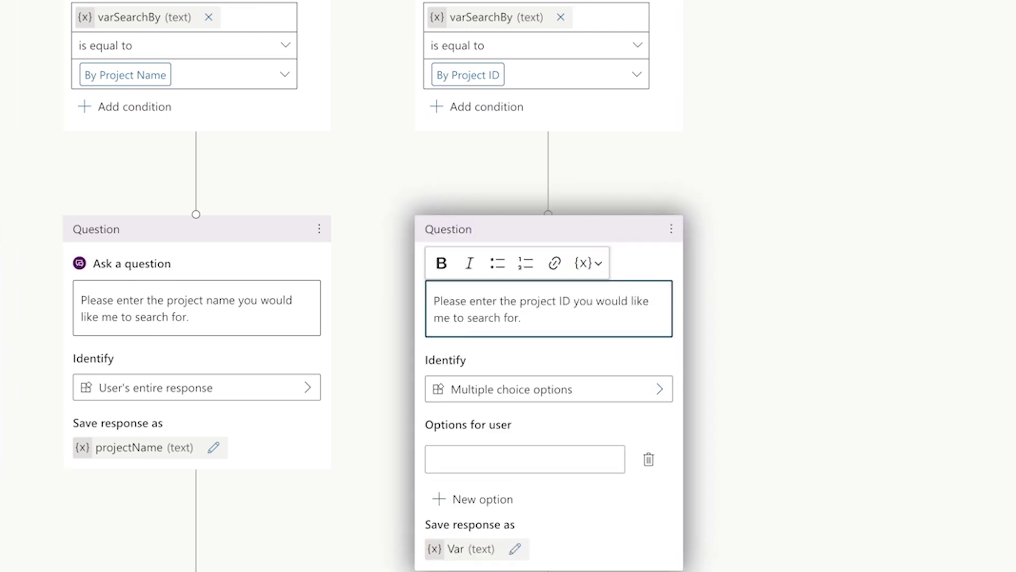
click(632, 379)
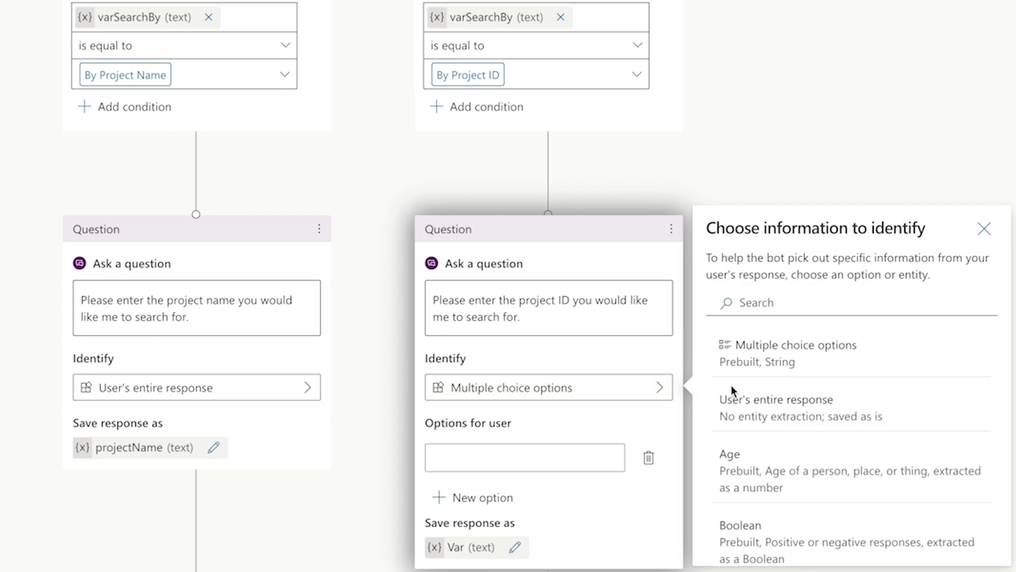
click(739, 402)
Rename the response variable of the project ID question to projectID and save the topic.
click(517, 447)
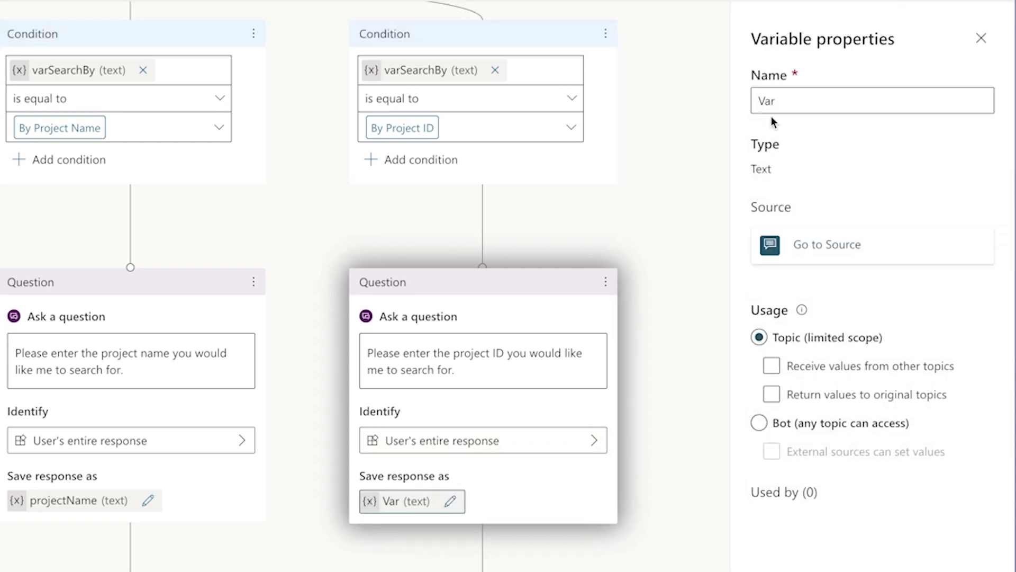
double_click(768, 100)
text(projectID)
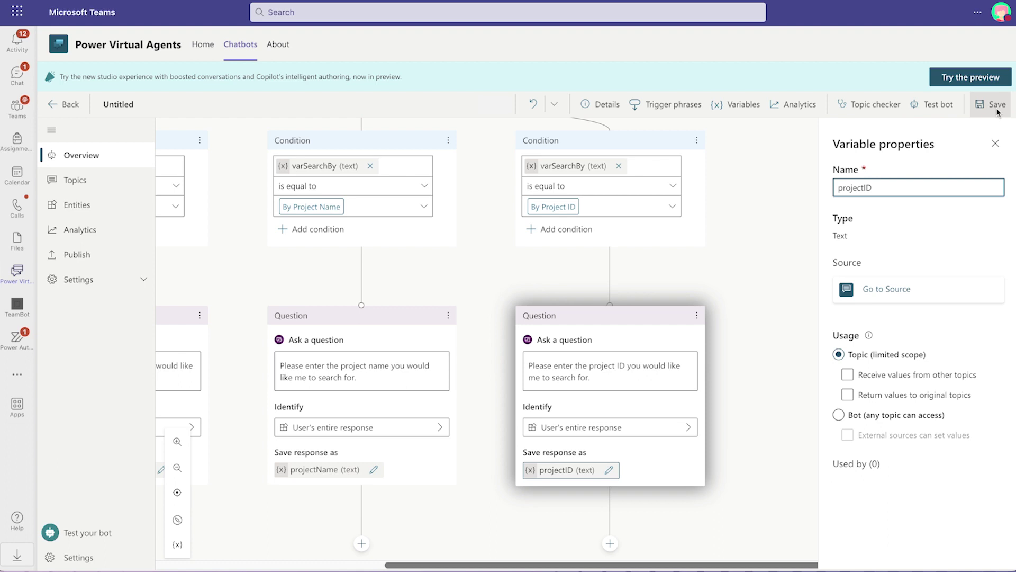
click(998, 104)
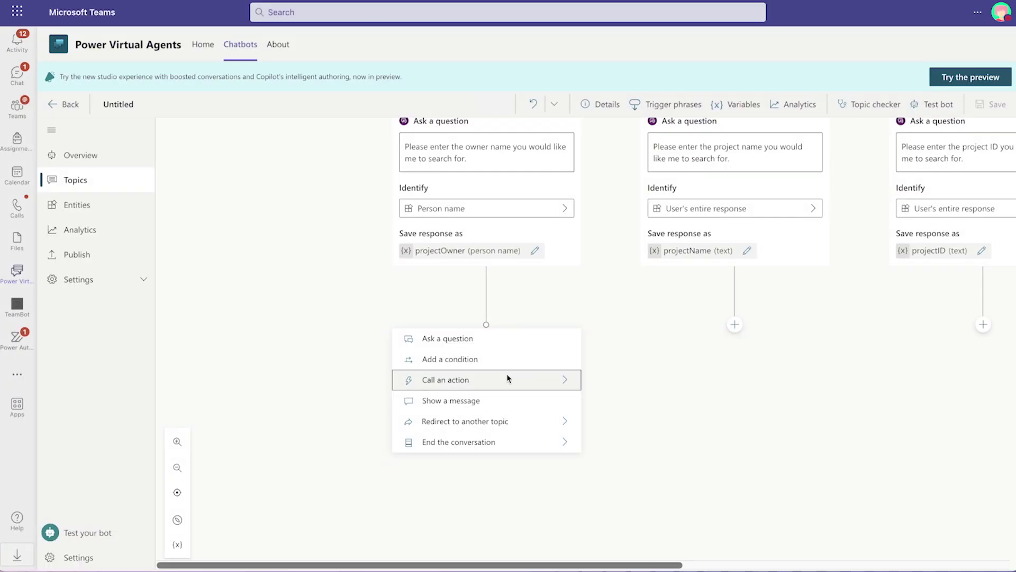
Call an action after the owner question that creates a flow from the Power Virtual Agents Flow Template.
click(509, 379)
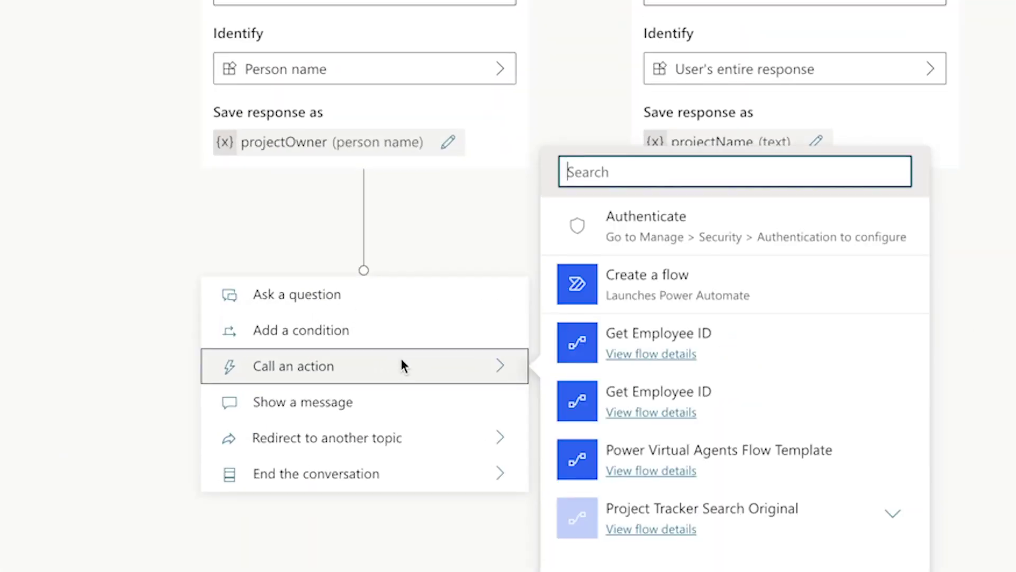
click(613, 292)
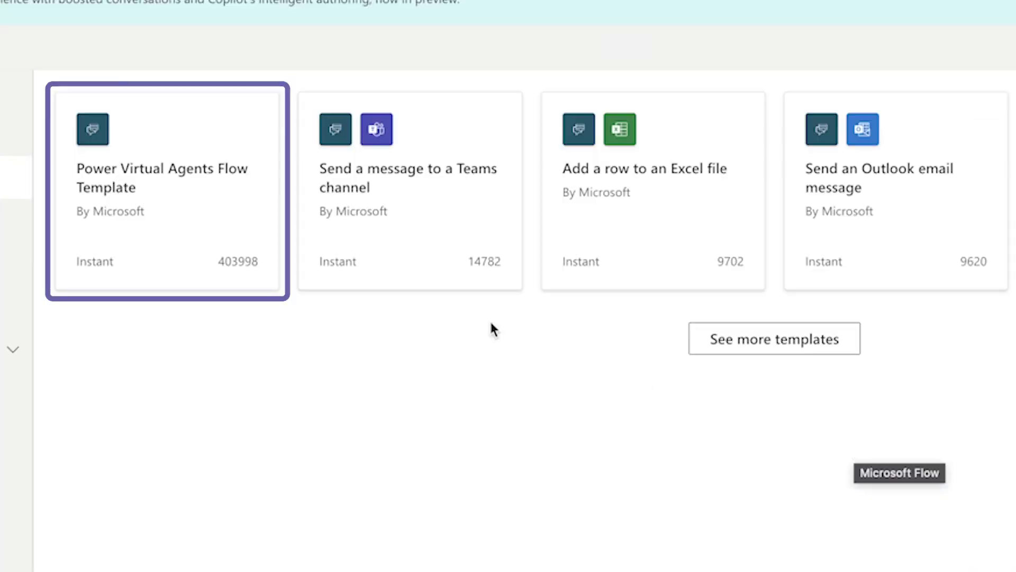
click(229, 229)
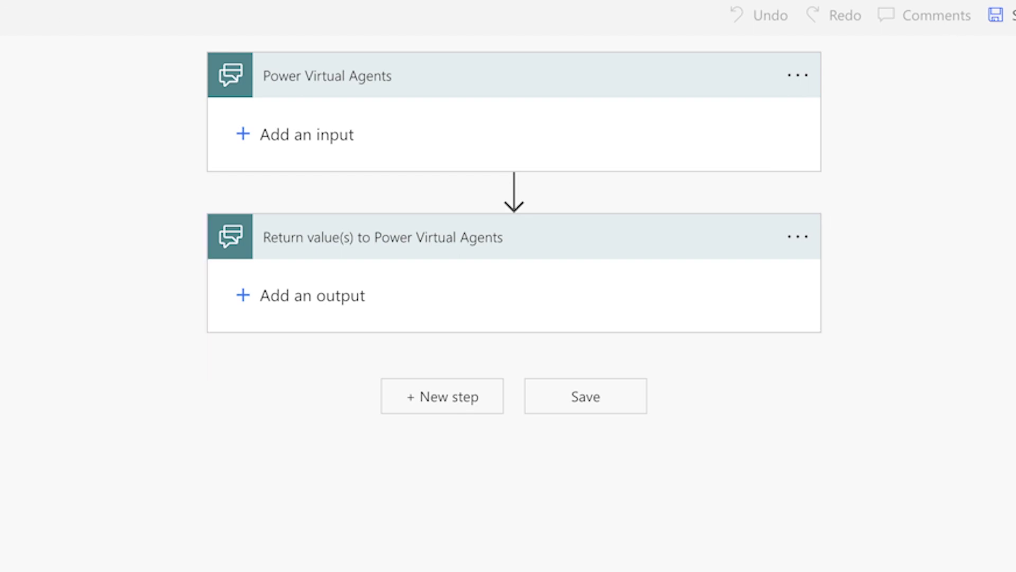
Name the flow Project Tracker, save it and close the embedded flow editor.
click(205, 137)
text(Project Tracker)
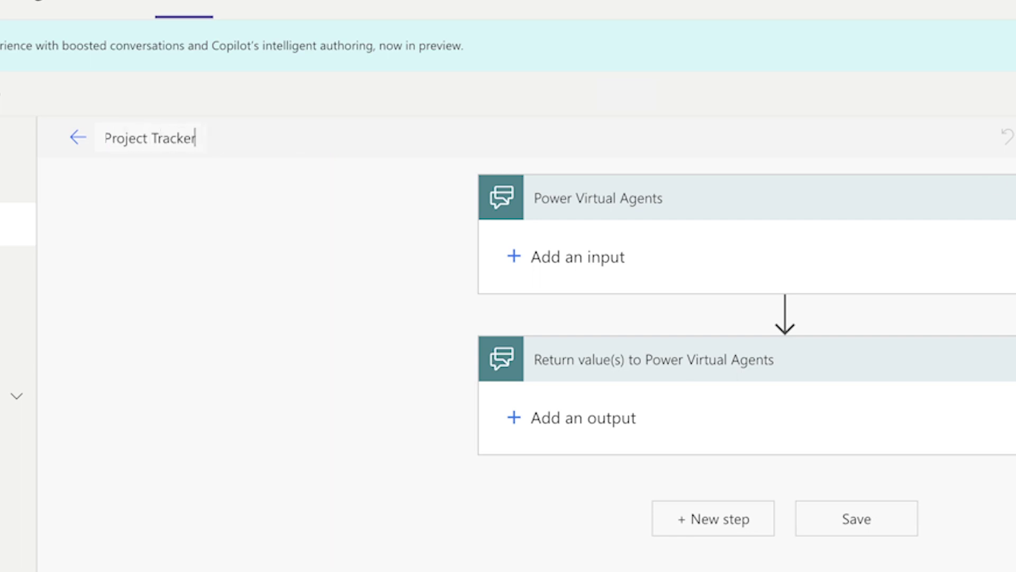
click(882, 133)
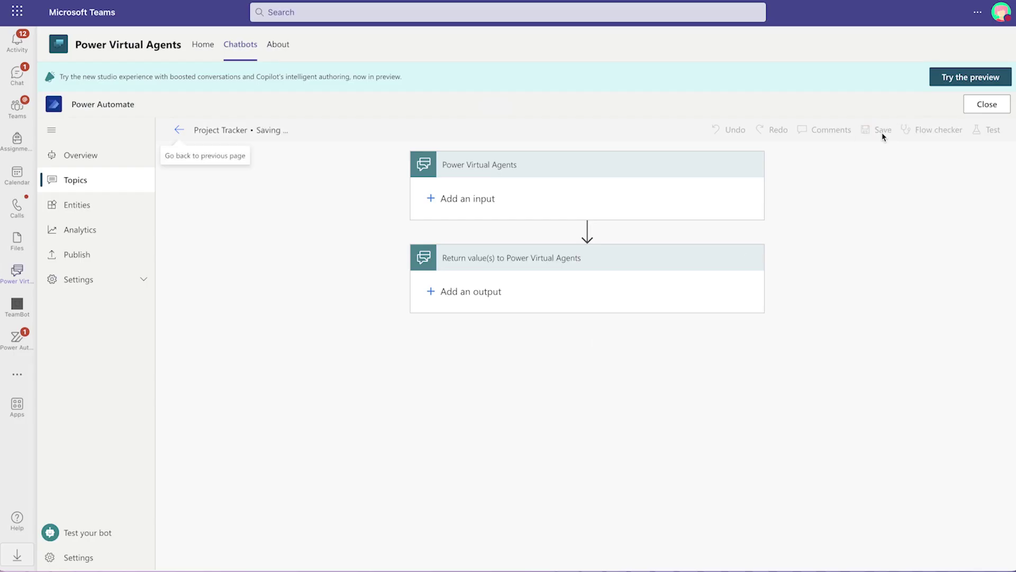
click(980, 105)
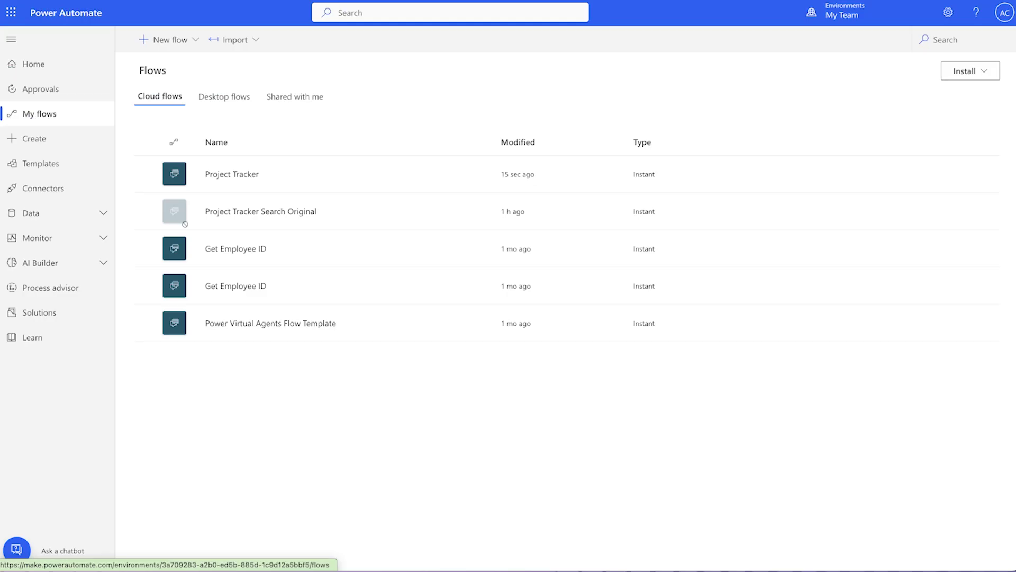
Switch to Power Automate and open the Project Tracker cloud flow for editing.
click(480, 177)
click(488, 202)
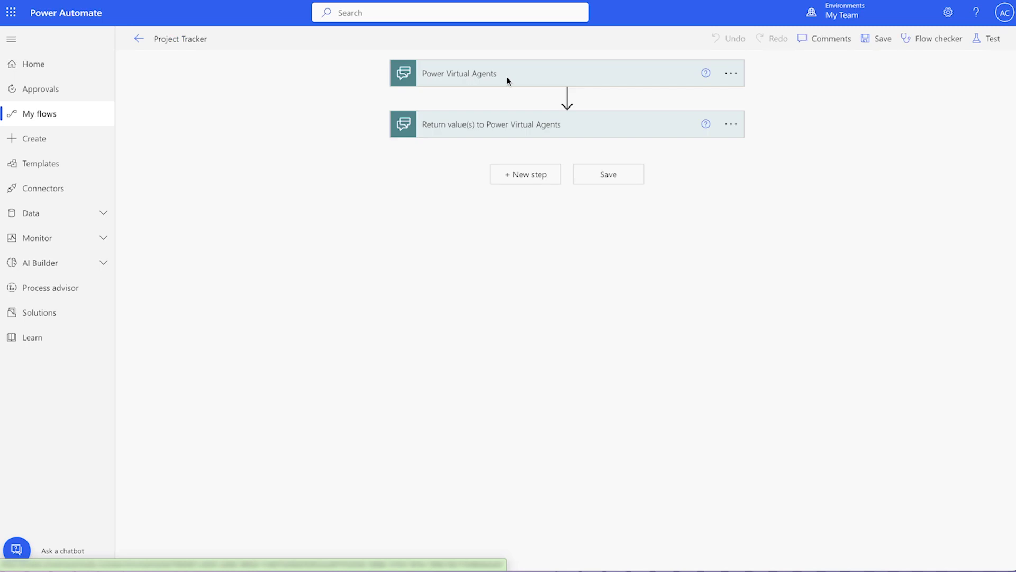
Add two text inputs named Search Option and Project Owner to the Power Virtual Agents trigger.
click(507, 79)
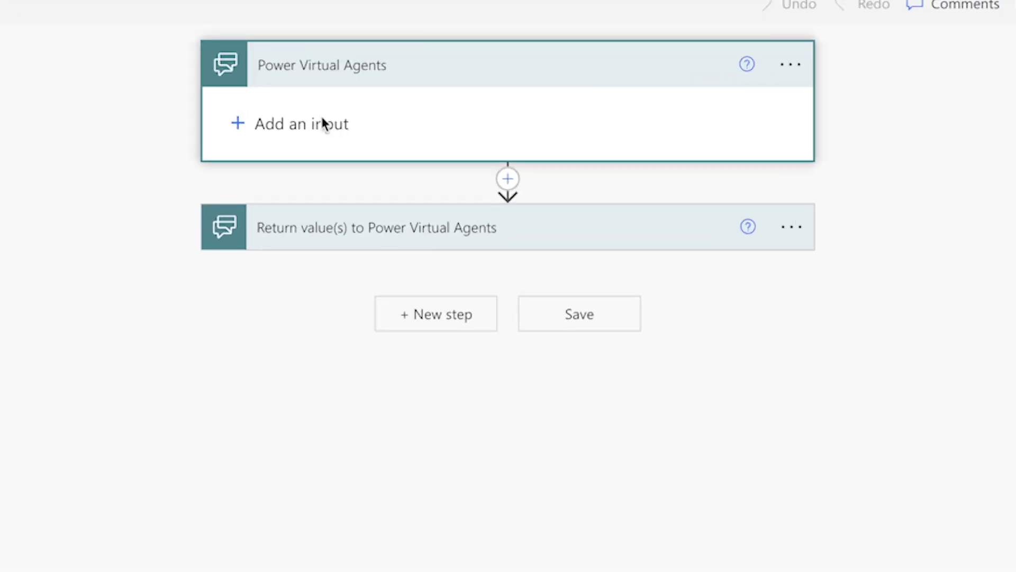
click(316, 130)
click(263, 165)
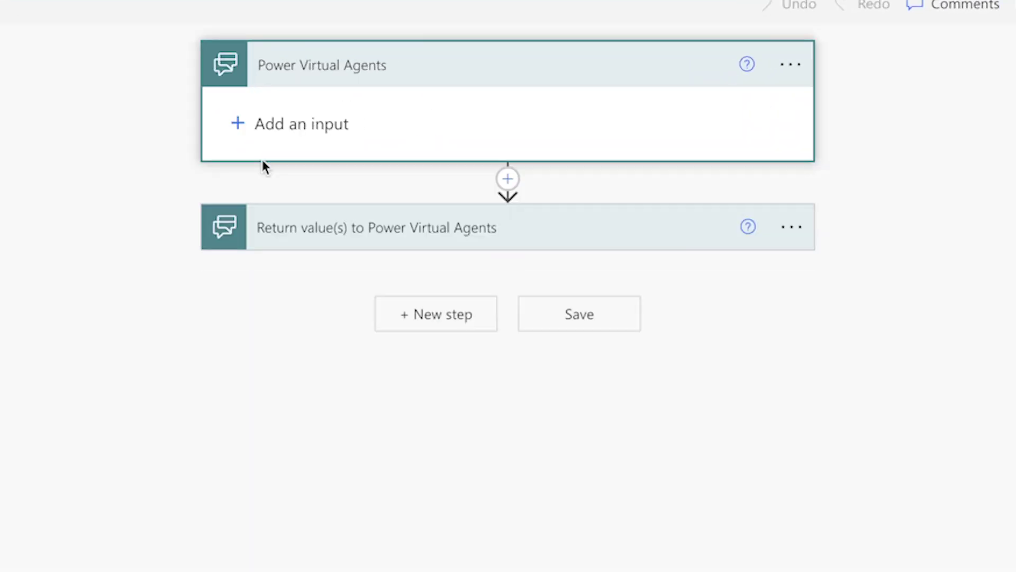
double_click(299, 111)
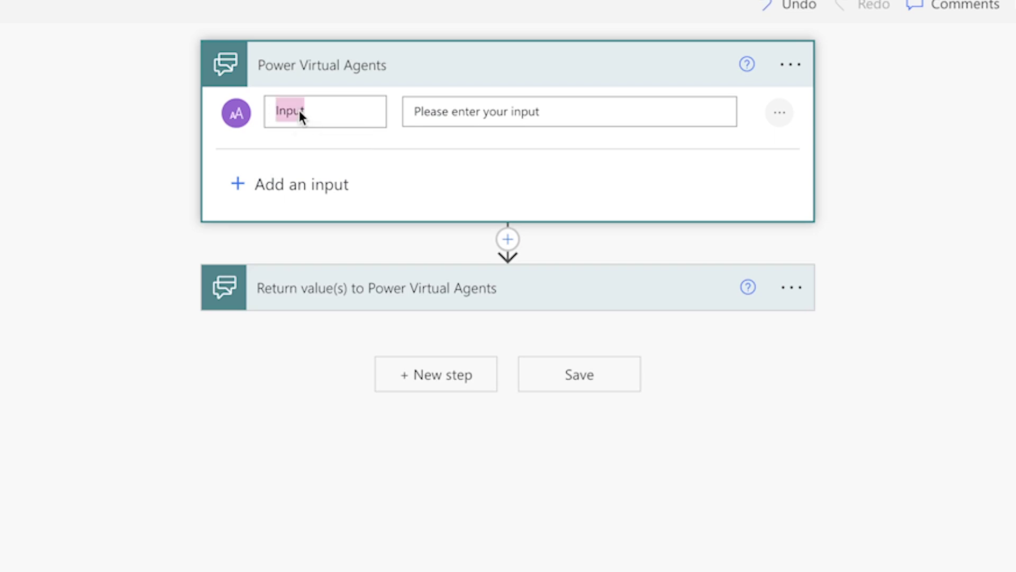
text(Search Option)
click(300, 183)
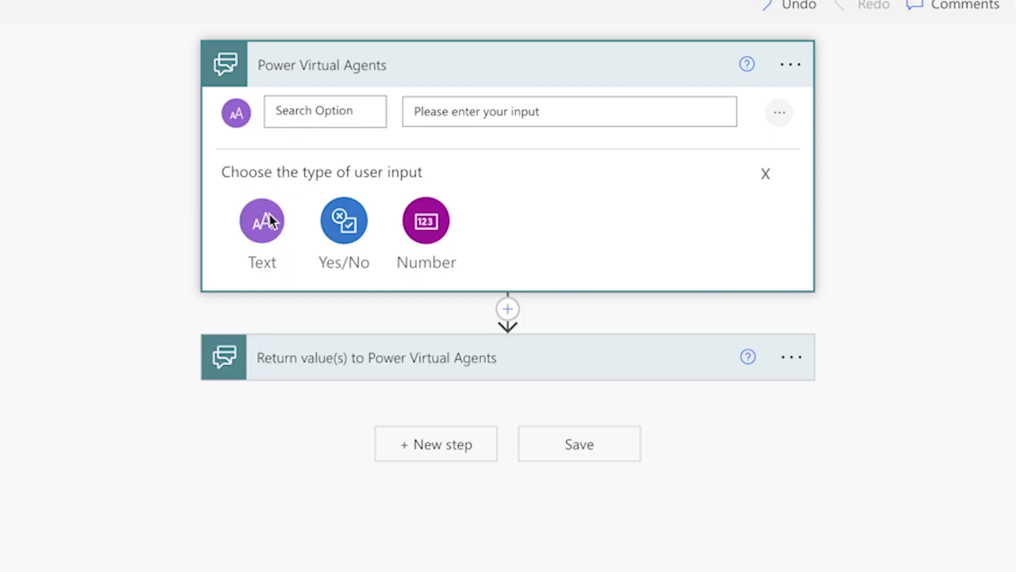
click(263, 220)
double_click(301, 190)
text(Project Owner)
Add two more text inputs named Project Name and Project ID to the trigger.
click(301, 261)
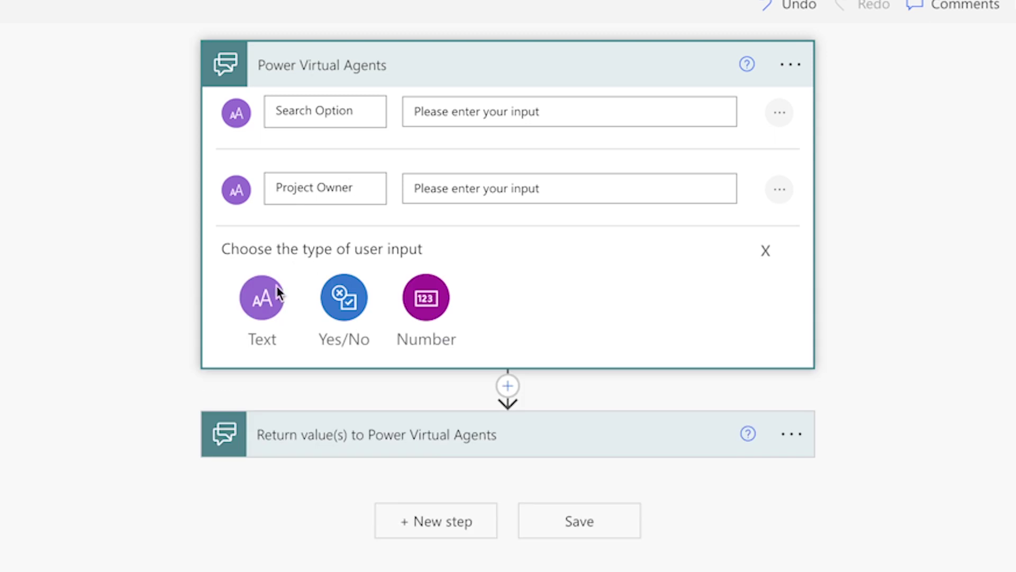
click(261, 295)
text(Project Name)
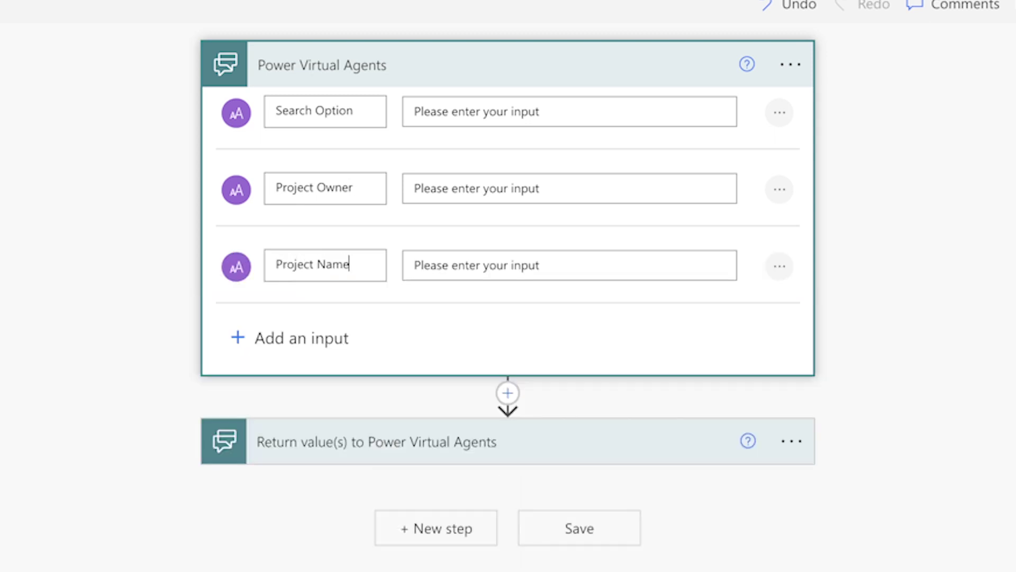
click(296, 339)
click(261, 374)
triple_click(302, 354)
text(Project ID)
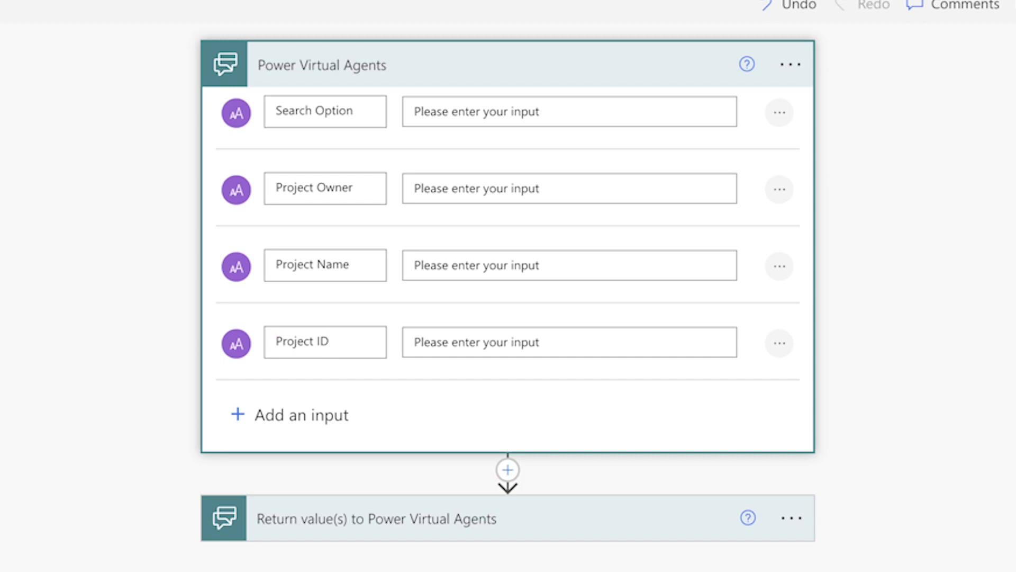
Insert a Compose action after the trigger, named Compose - Search Option, with the Search Option dynamic content as its input.
click(485, 376)
click(474, 398)
text(Compose)
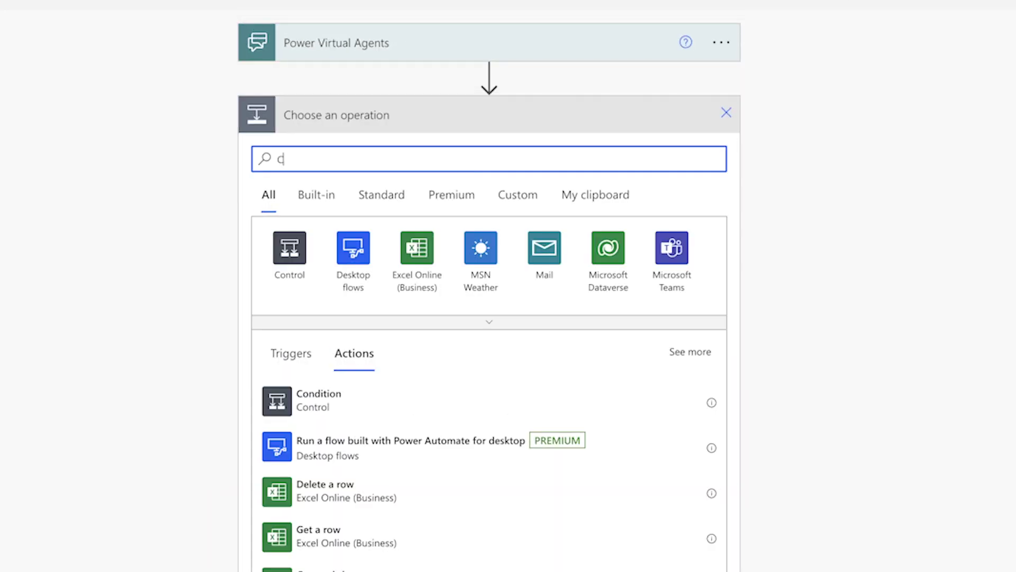
click(409, 411)
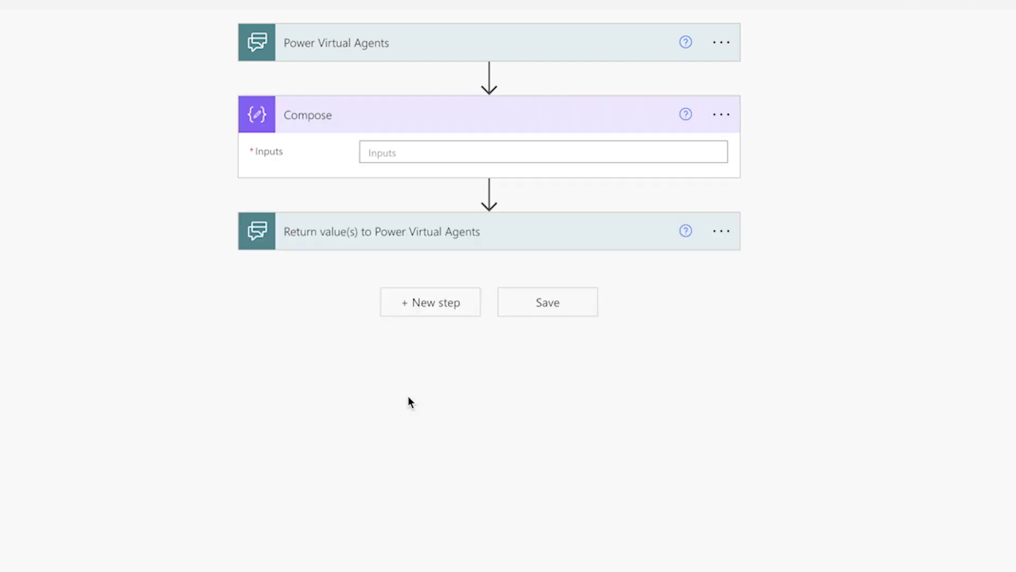
click(470, 153)
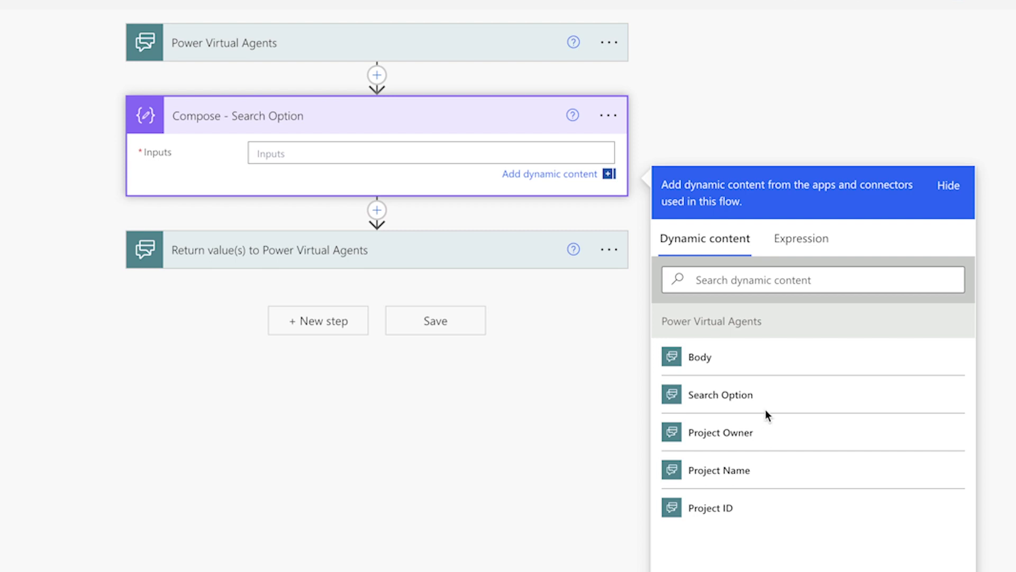
click(756, 395)
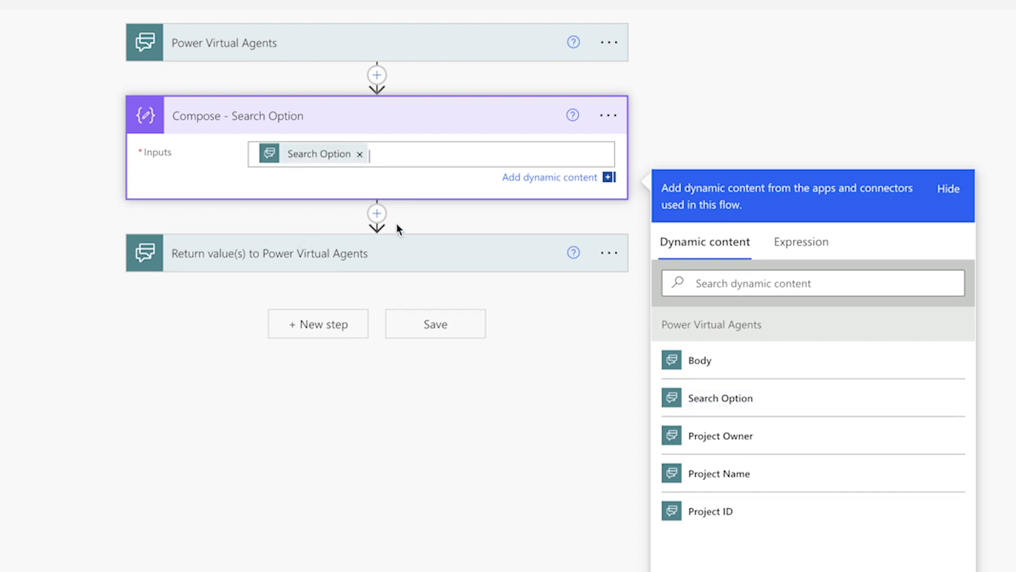
Add an Excel action that lists rows present in a table after the Compose action.
click(378, 214)
click(369, 235)
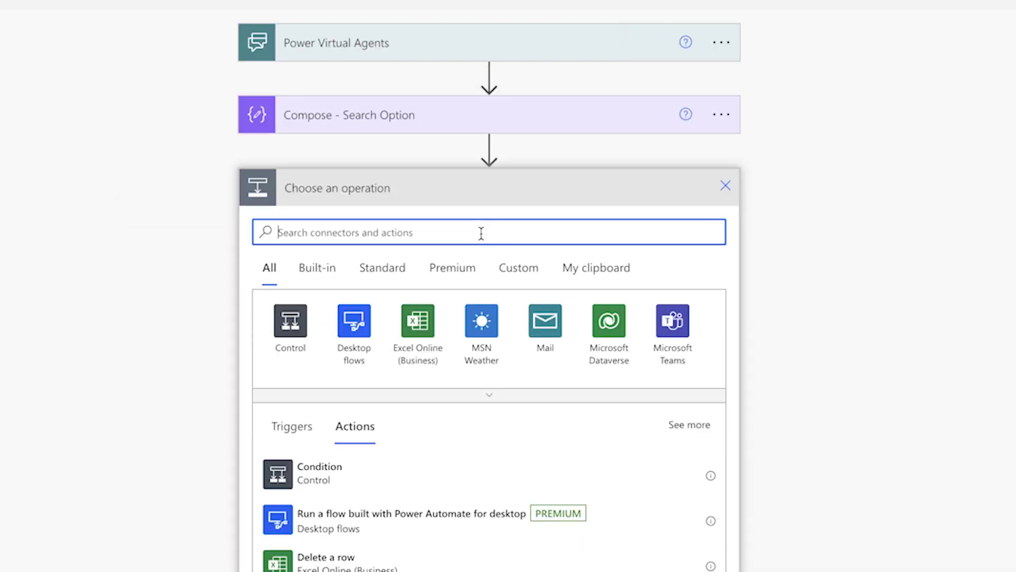
text(list rows)
click(472, 479)
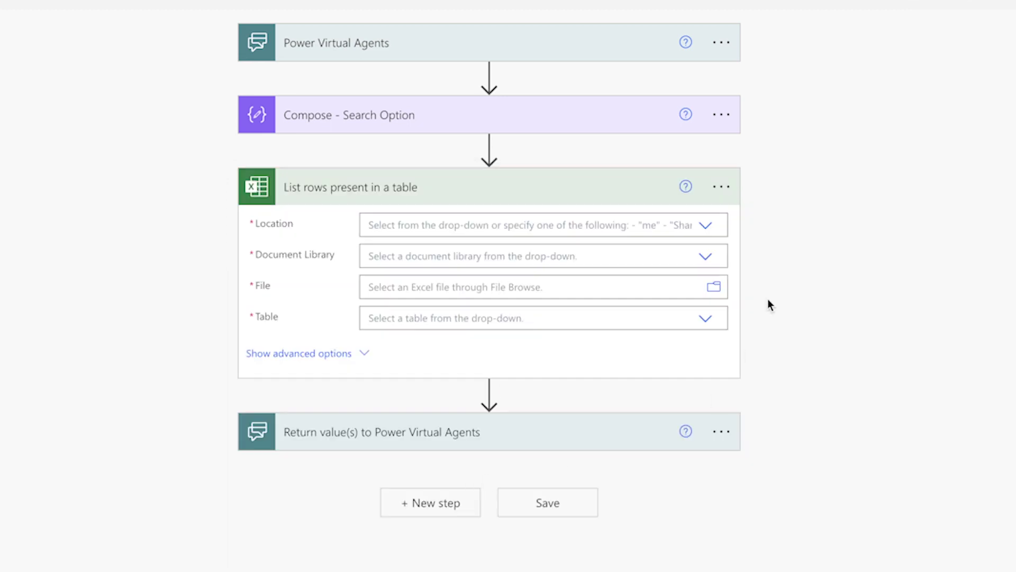
Point the Excel action to Table1 in /Project Tracker.xlsx from the Operations library of SharePoint Site - My Team and show its advanced options.
click(707, 226)
click(499, 377)
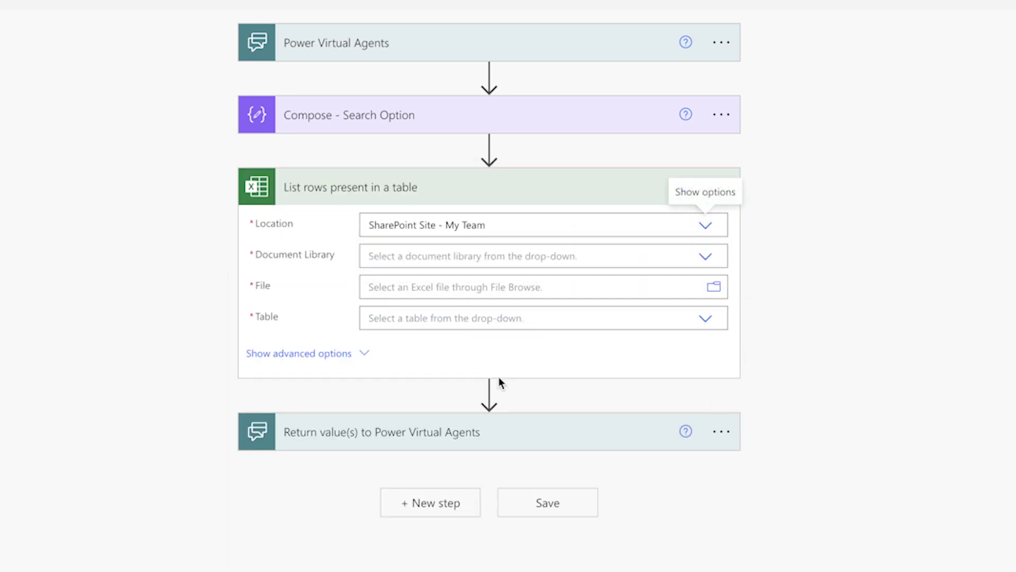
click(709, 256)
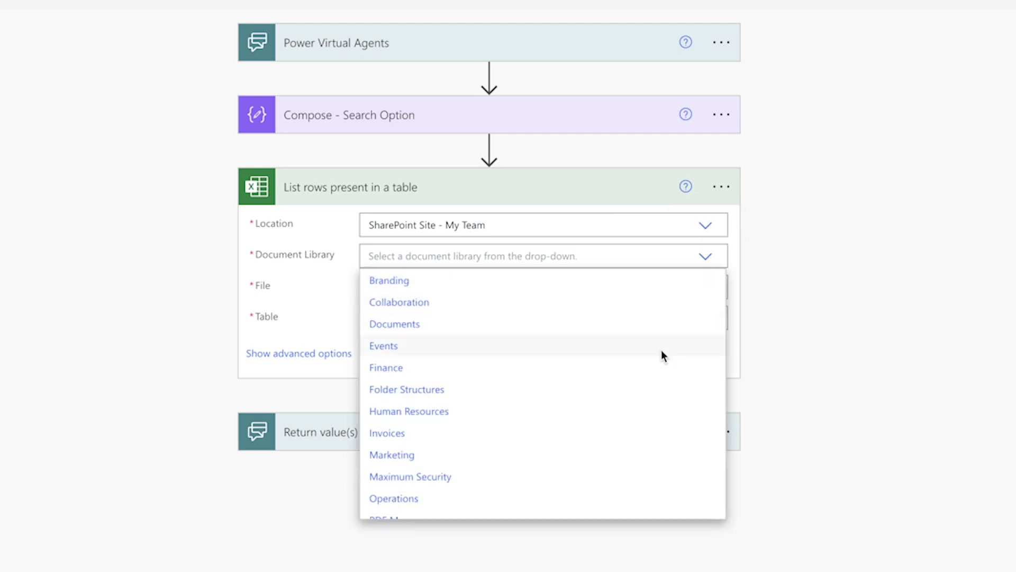
scroll(642, 374, down, 2)
click(470, 415)
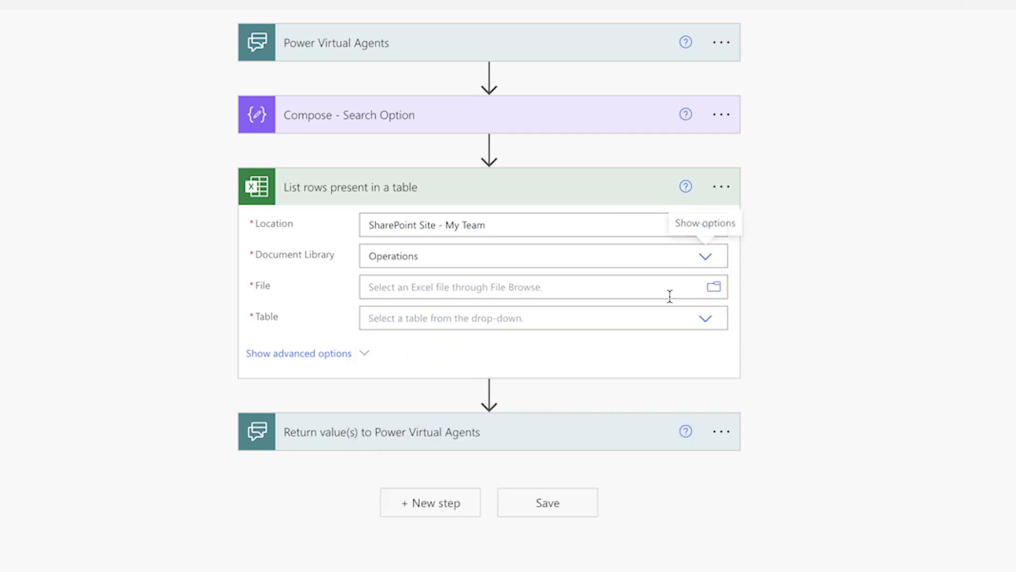
click(713, 289)
click(808, 328)
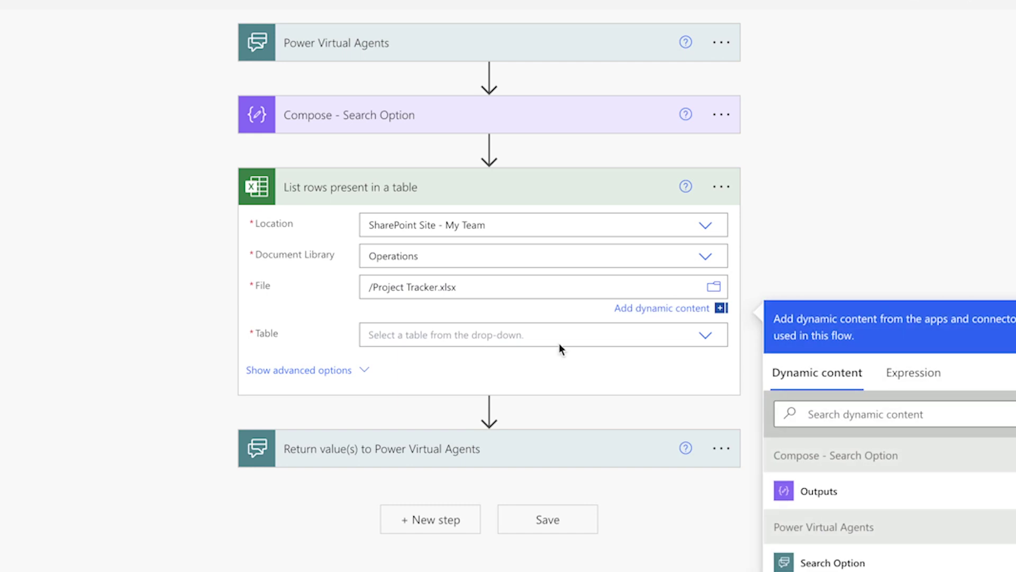
click(704, 335)
click(390, 341)
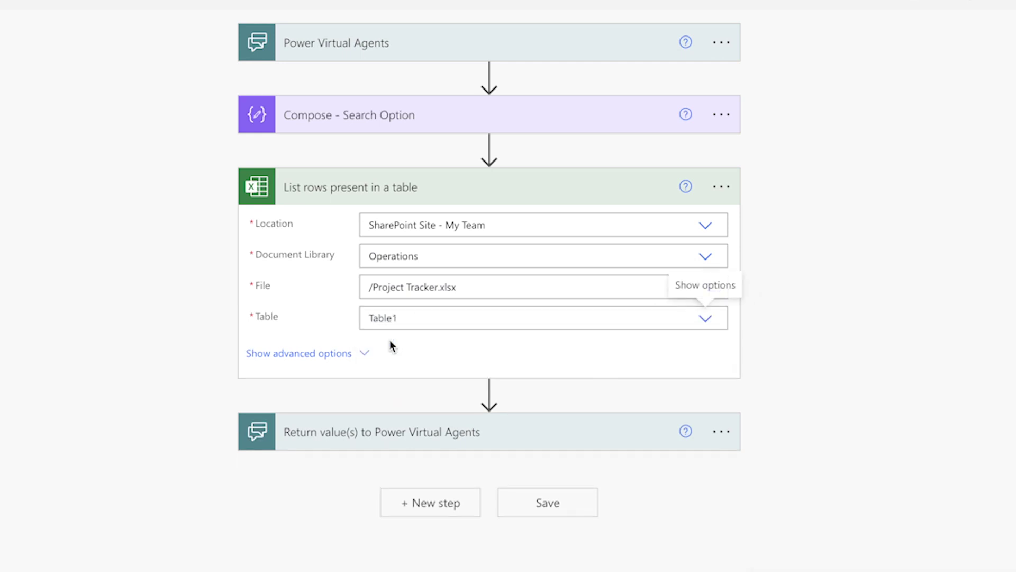
click(363, 354)
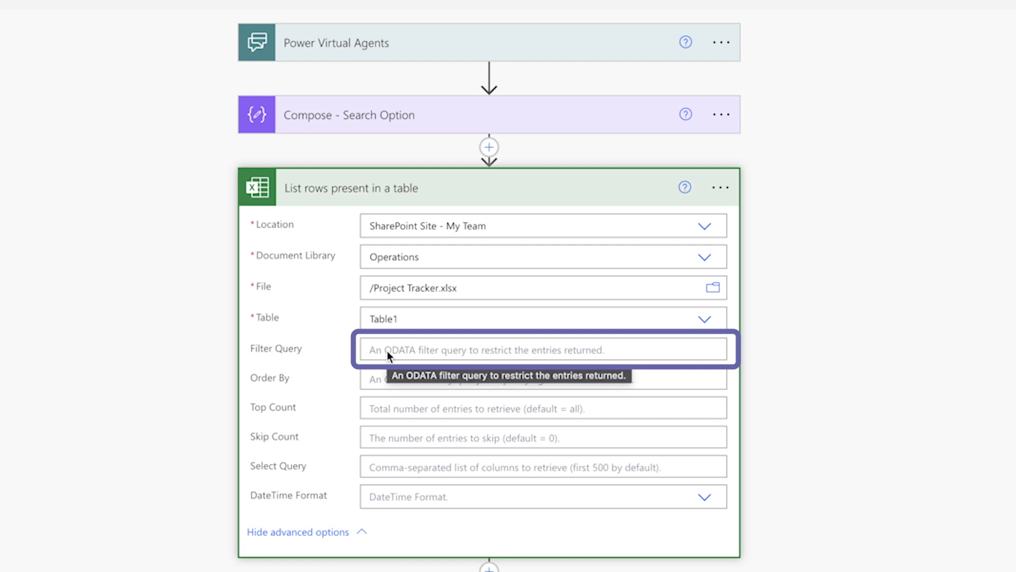
Add a Switch after the Excel action that evaluates the Outputs of Compose - Search Option.
click(489, 569)
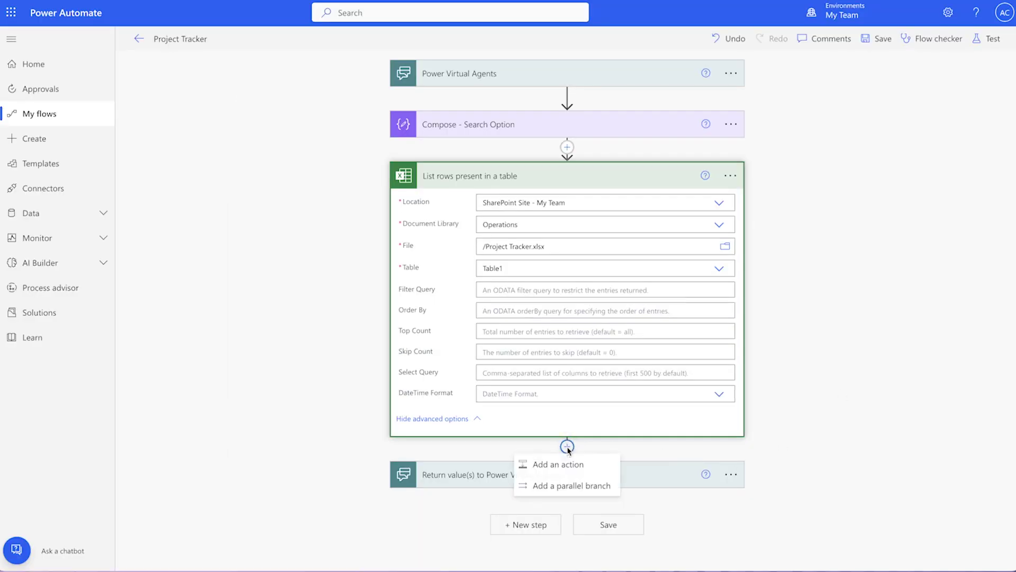
click(564, 462)
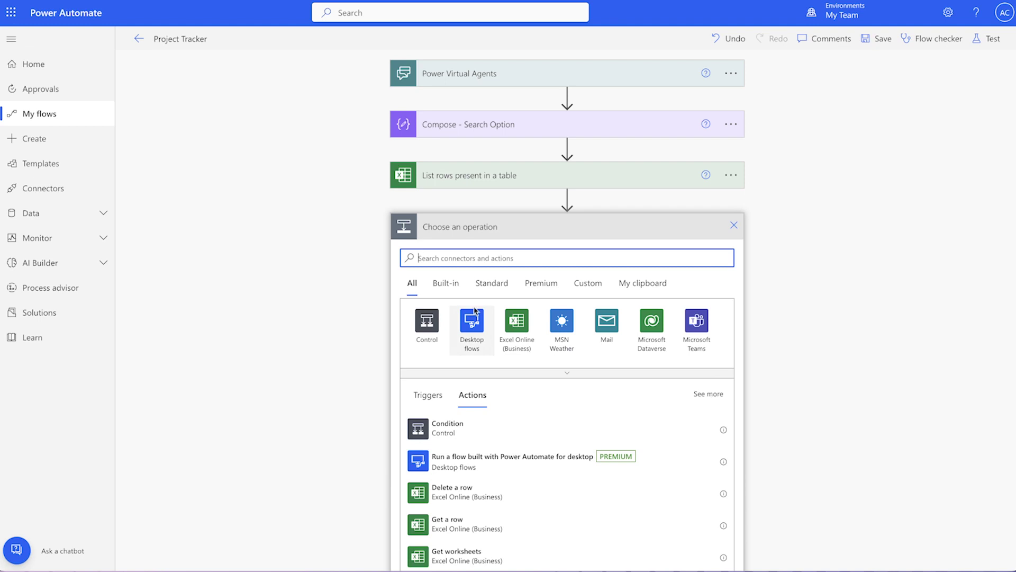
text(switch)
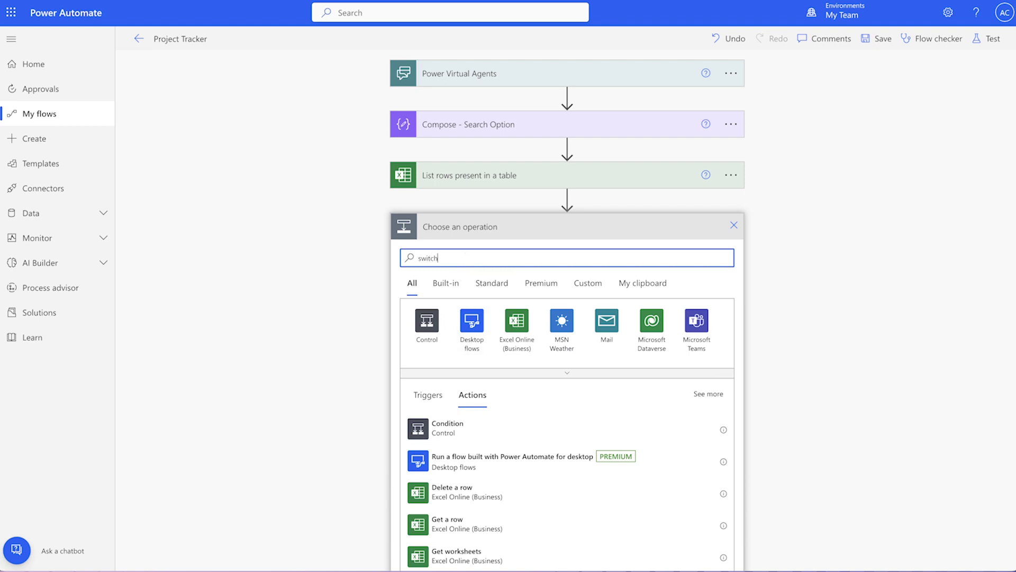
click(500, 427)
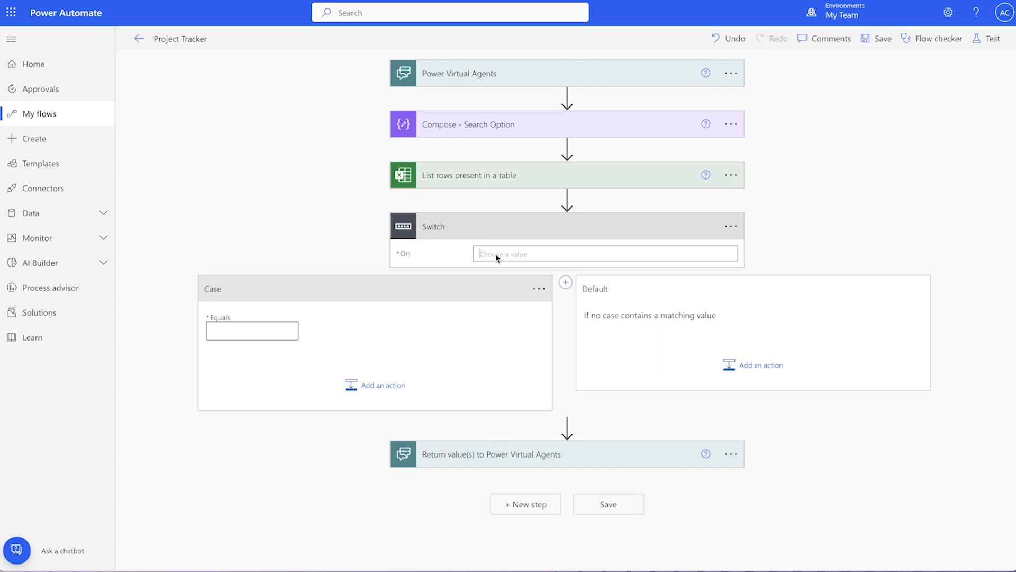
click(495, 253)
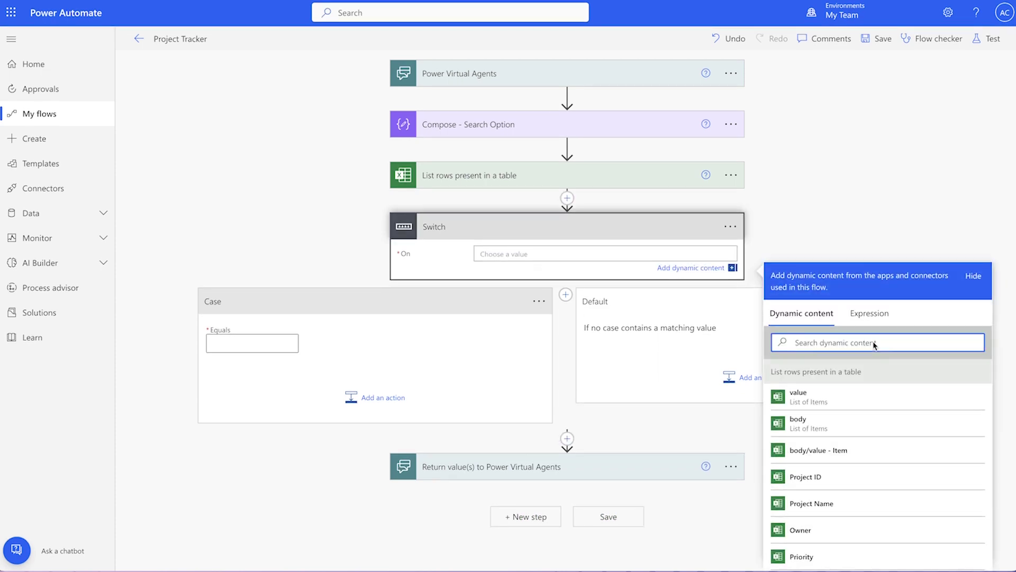
text(output)
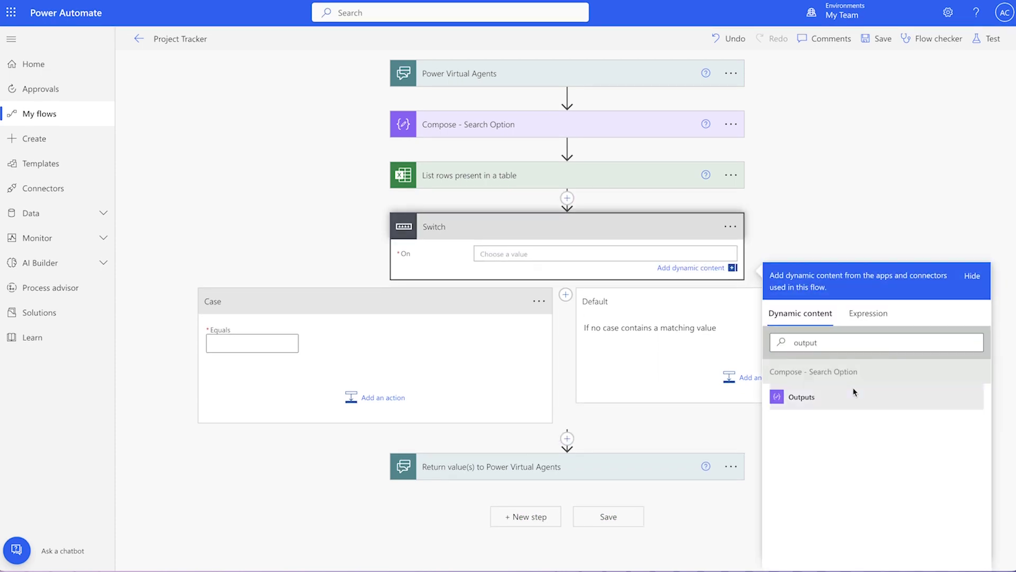
click(853, 392)
Make the first Switch case match By Owner and rename it Case - By Owner.
click(248, 353)
text(By Owner)
click(540, 290)
click(576, 288)
text(- By Owner)
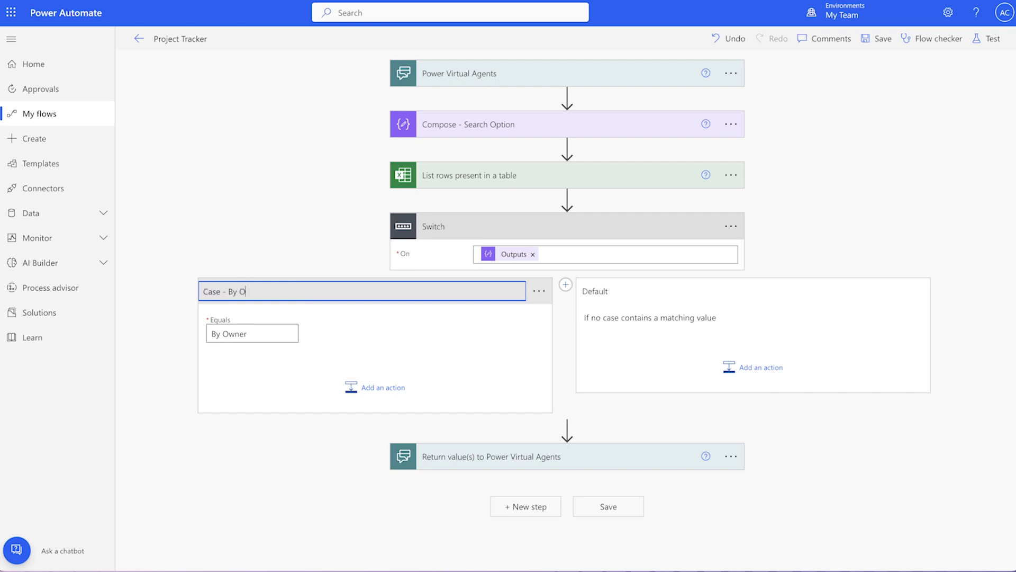
Add a second Switch case named Case - By Project Name that matches By Project Name.
click(566, 285)
click(832, 291)
click(880, 288)
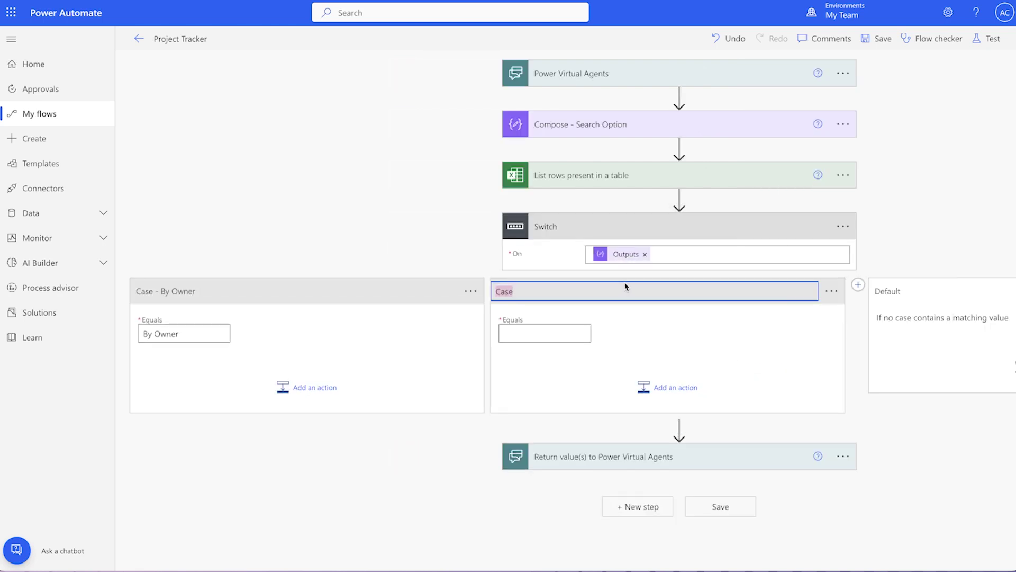
text(- By Project Name)
click(563, 333)
text(By Project Name)
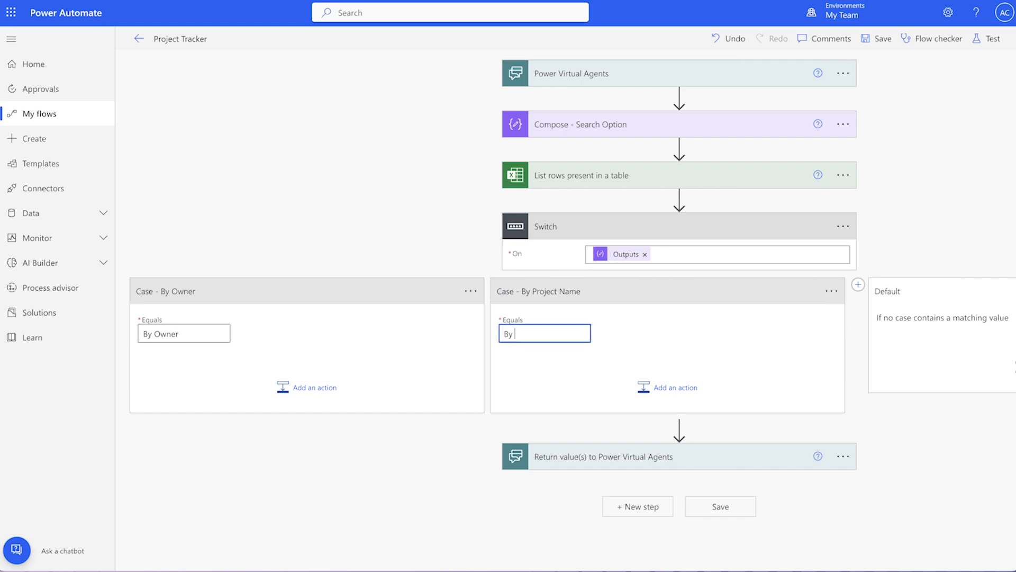
Add a third Switch case named Case - By Project ID that matches By Project ID, and save the flow.
click(858, 284)
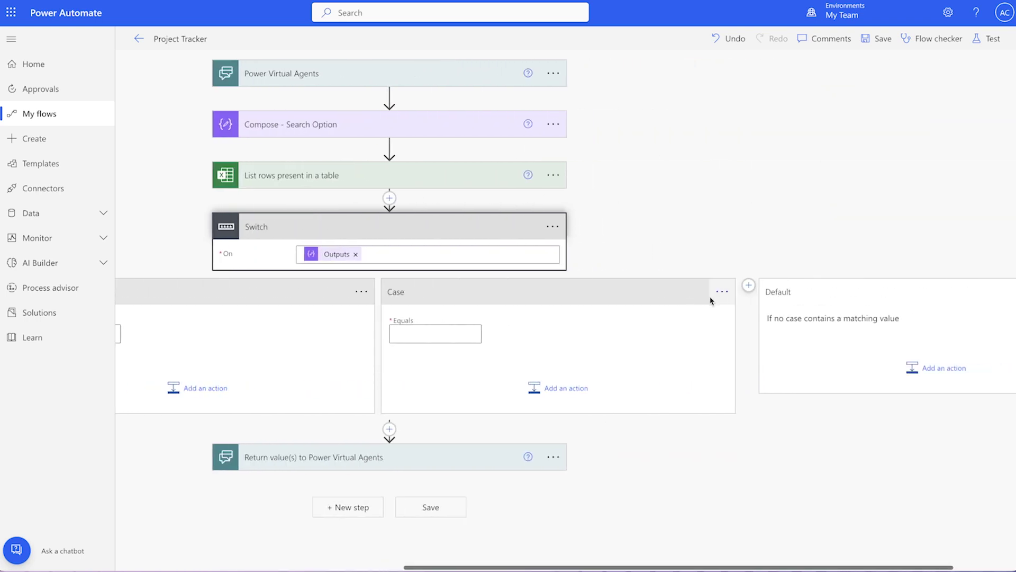
click(722, 290)
click(765, 291)
click(630, 290)
text(- By Project)
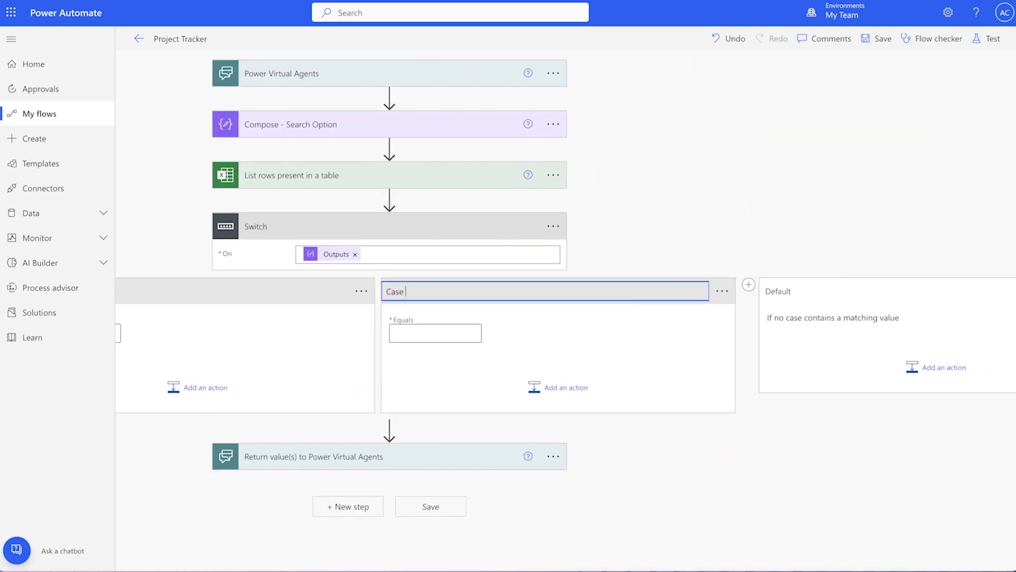
text( ID)
click(472, 336)
text(By Proje)
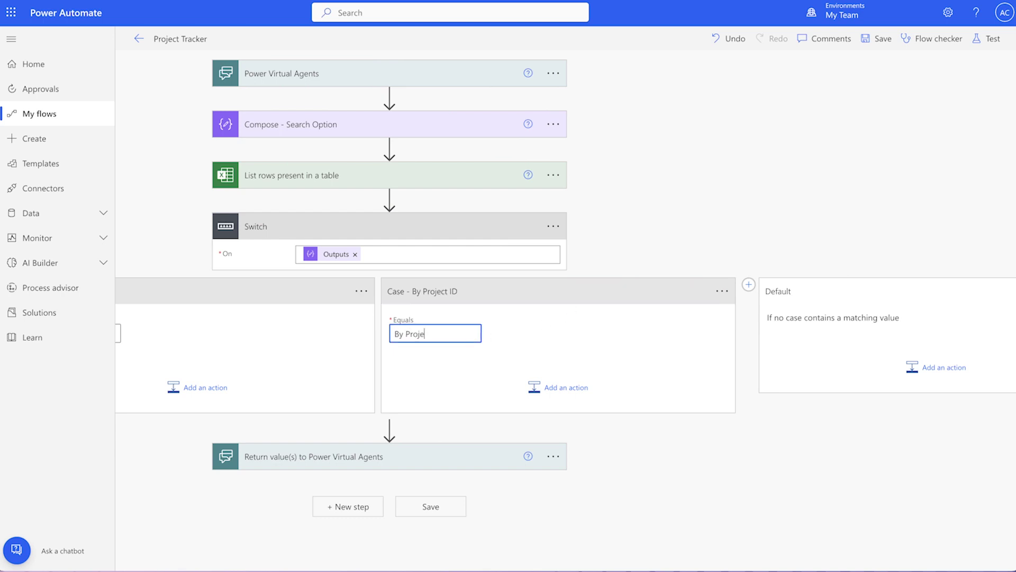
text(ct ID)
key(Tab)
click(874, 39)
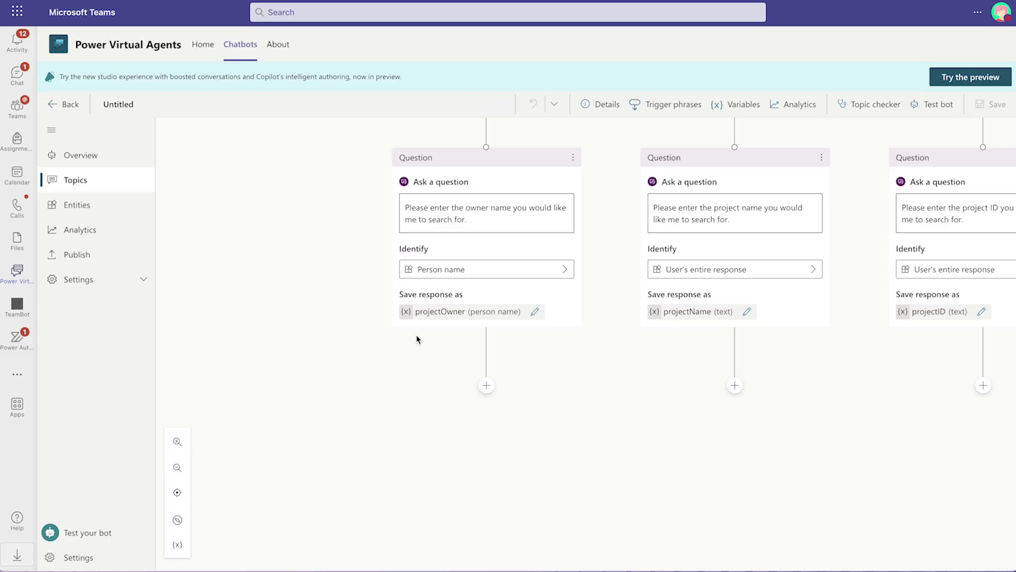
Switch to Power Virtual Agents in Teams and call the Project Tracker flow as an action after the owner question.
click(486, 385)
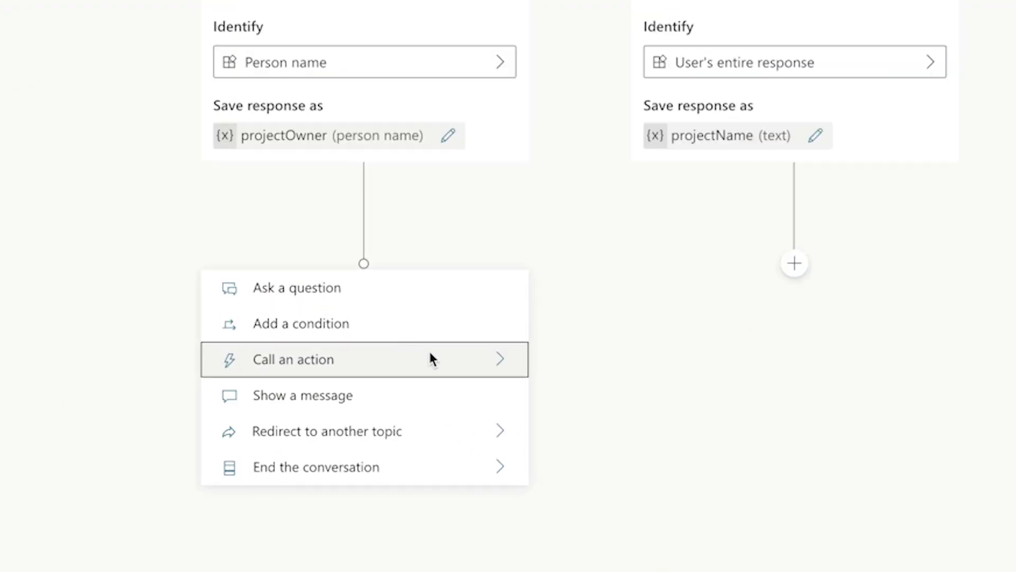
mouse_move(533, 441)
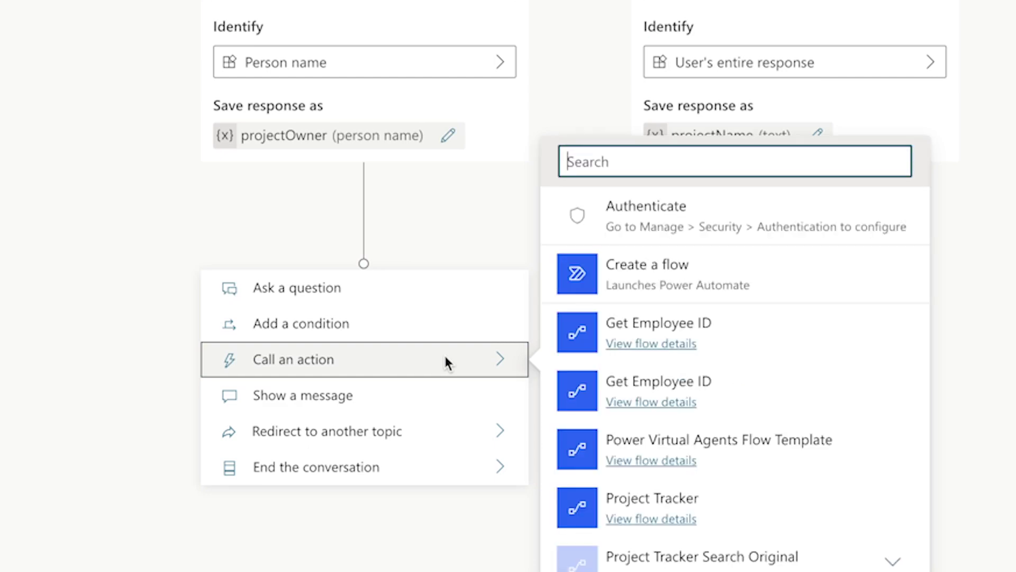
click(714, 508)
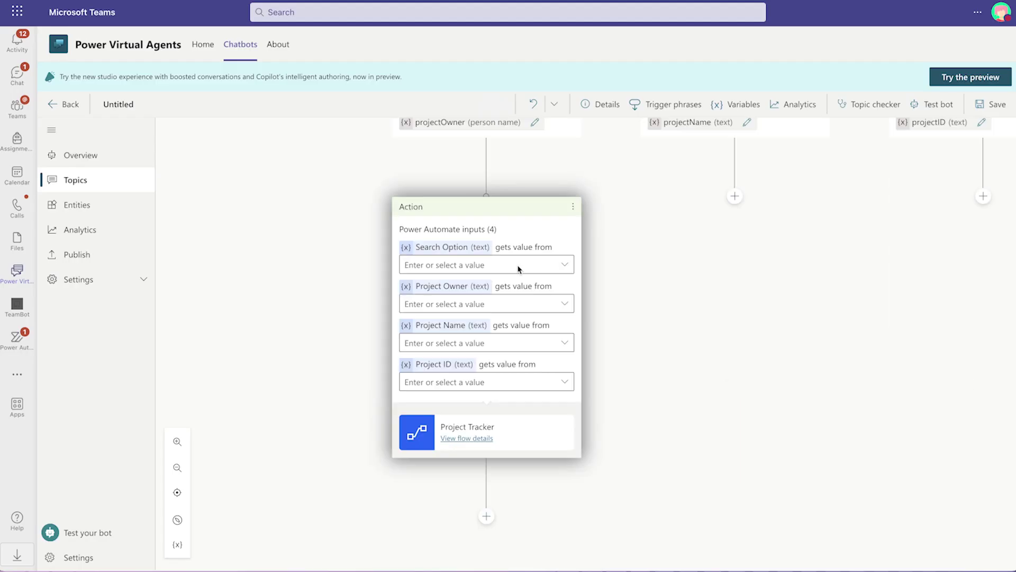
In the Project Tracker action, map Search Option to varSearchBy and Project Owner to projectOwner.
click(564, 265)
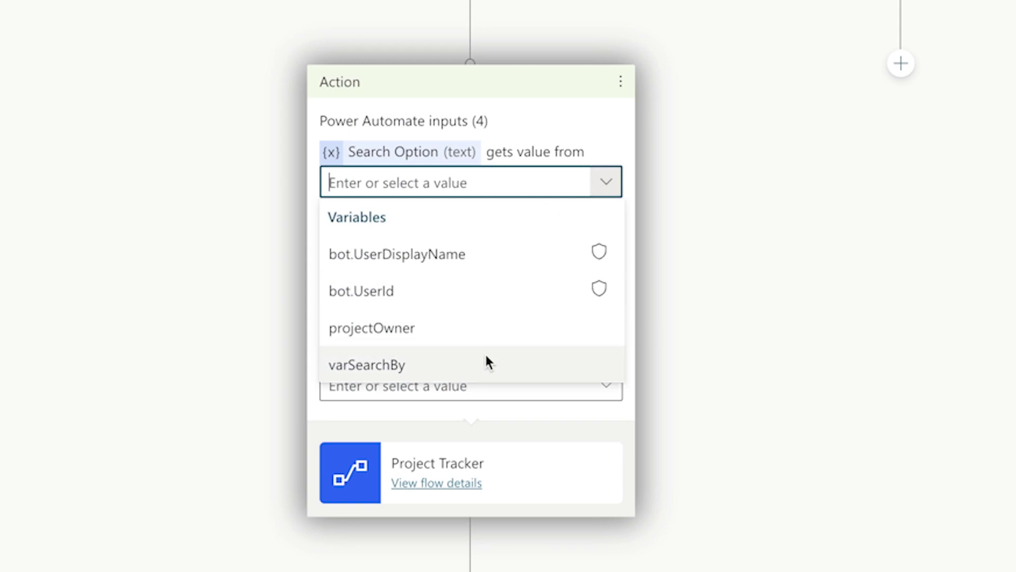
click(485, 360)
click(613, 252)
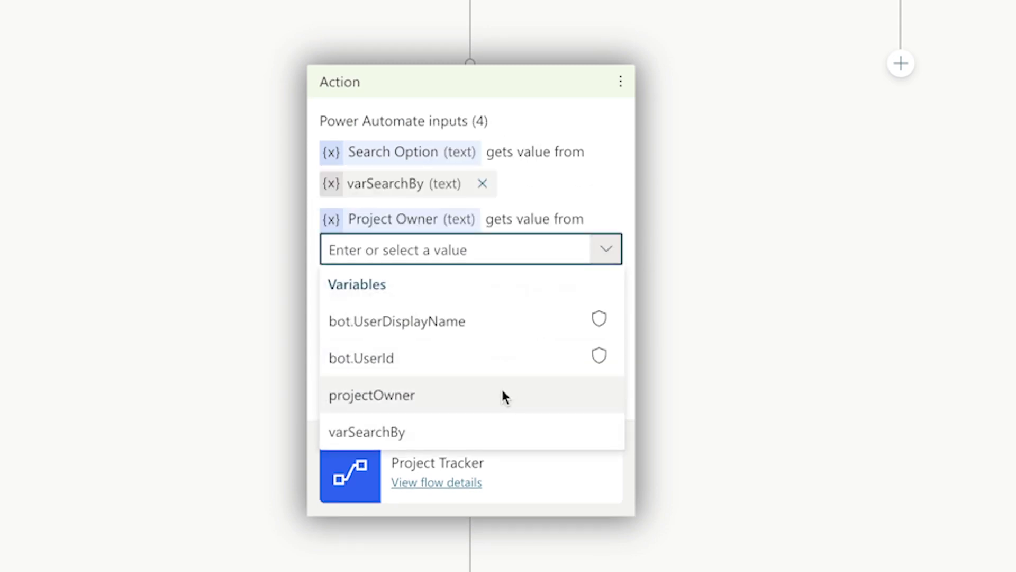
click(503, 395)
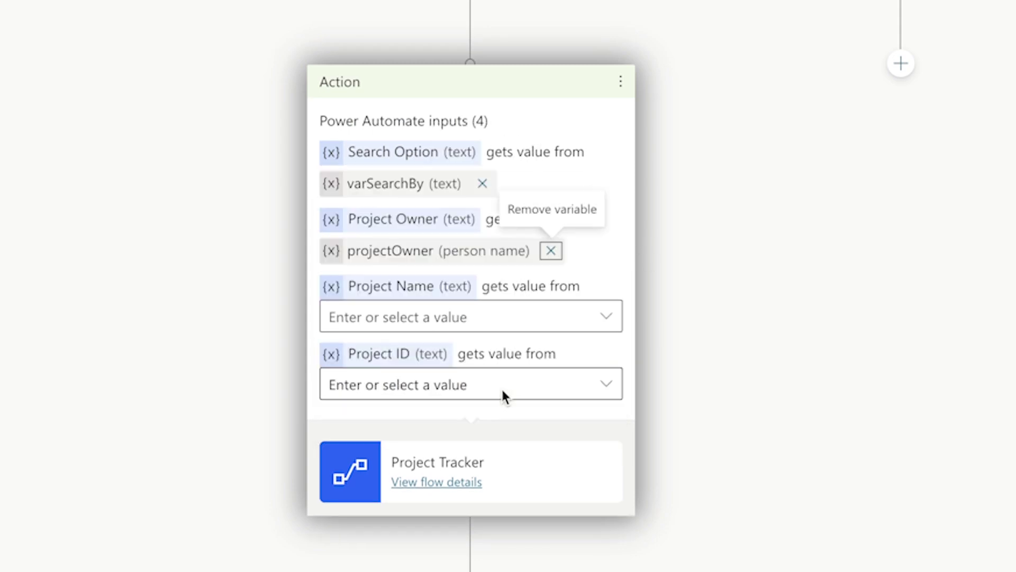
Set the action's Project Name and Project ID inputs to null.
click(520, 321)
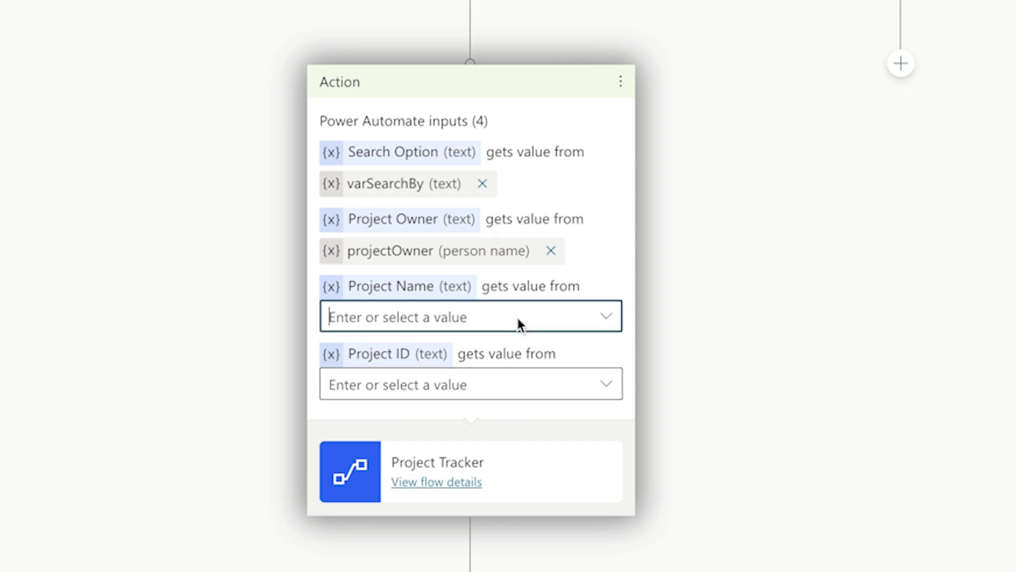
text(null)
key(Tab)
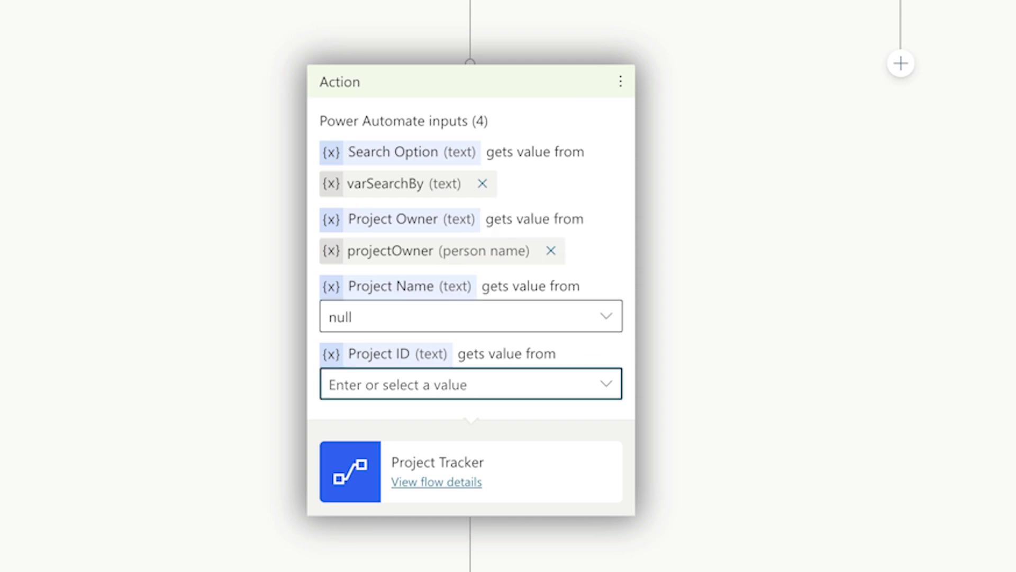
text(null)
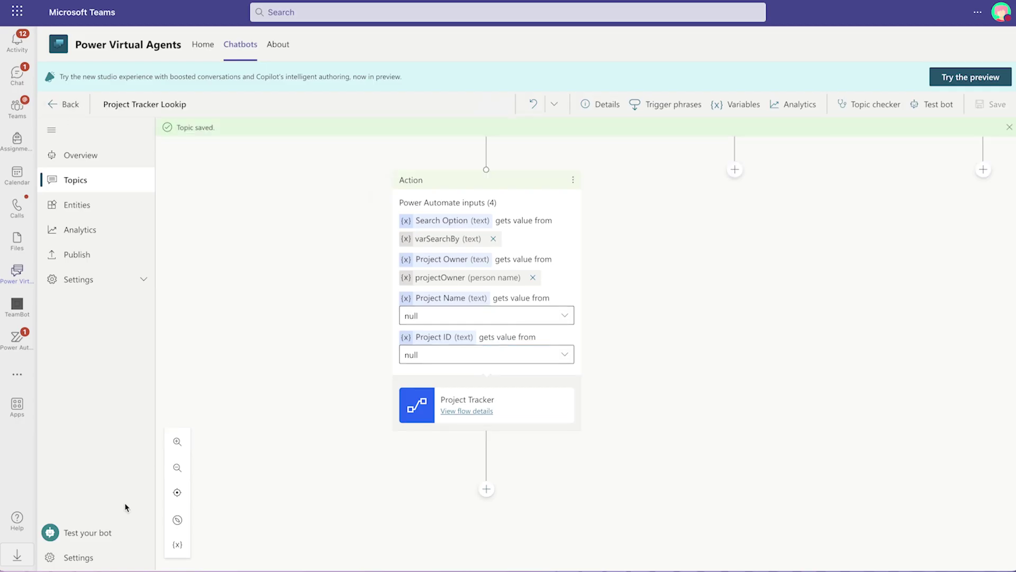
Test the bot with the message "project tracker" and choose the By Owner search option.
click(112, 531)
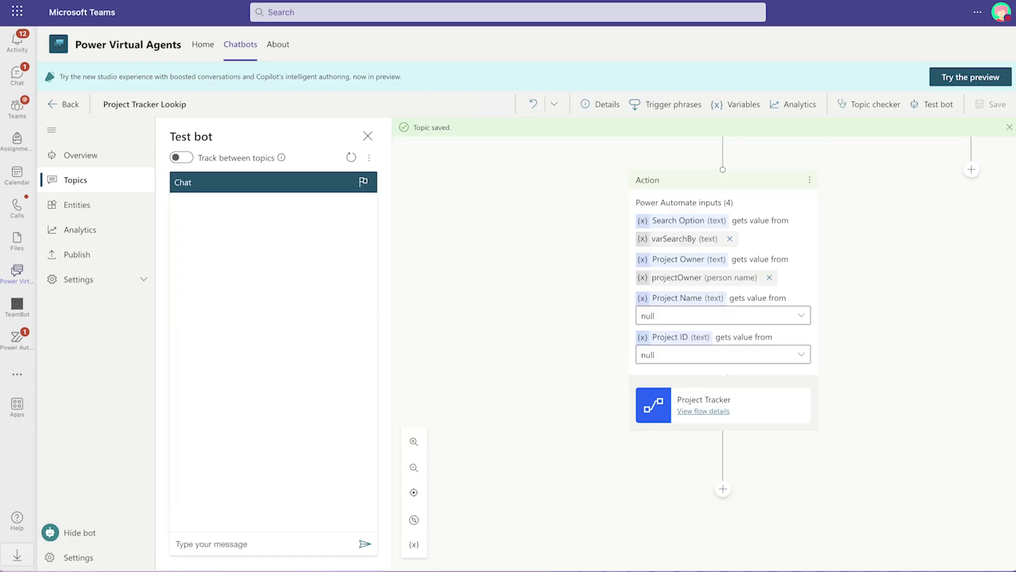
click(251, 540)
text(project track)
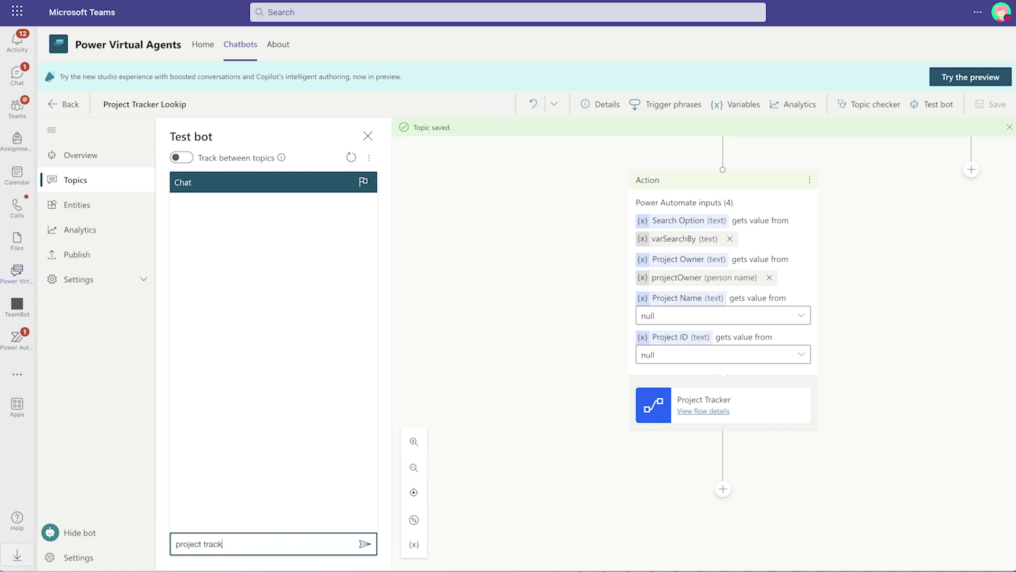
text(er)
key(Return)
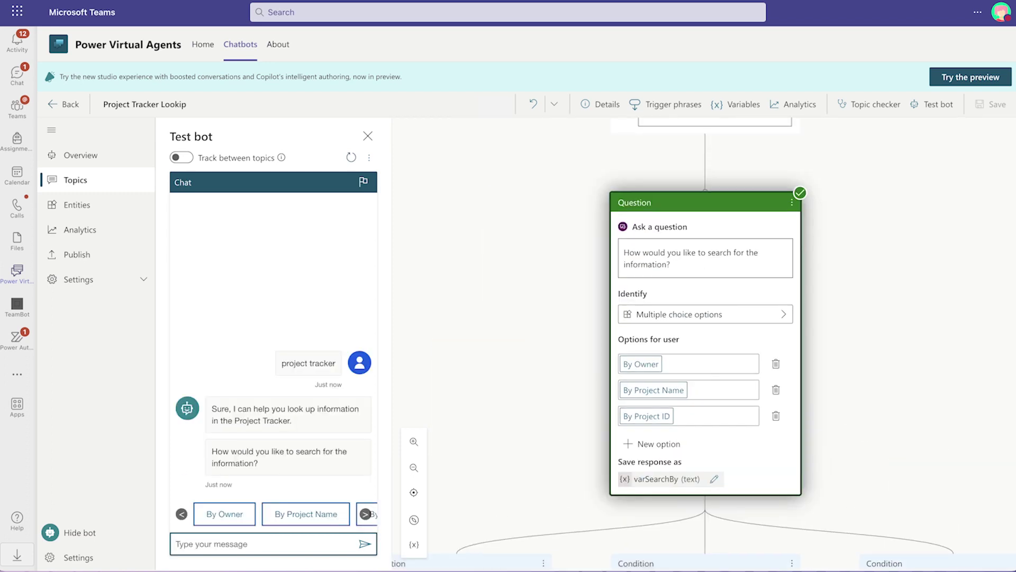
click(208, 516)
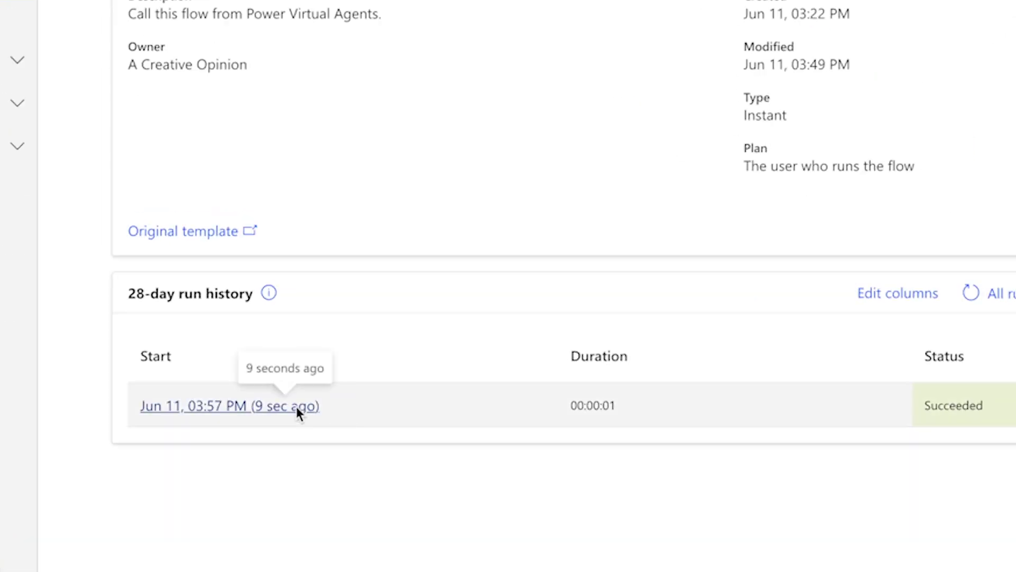
In Power Automate, open the latest Project Tracker run and inspect the Compose - Search Option and Switch results.
click(296, 405)
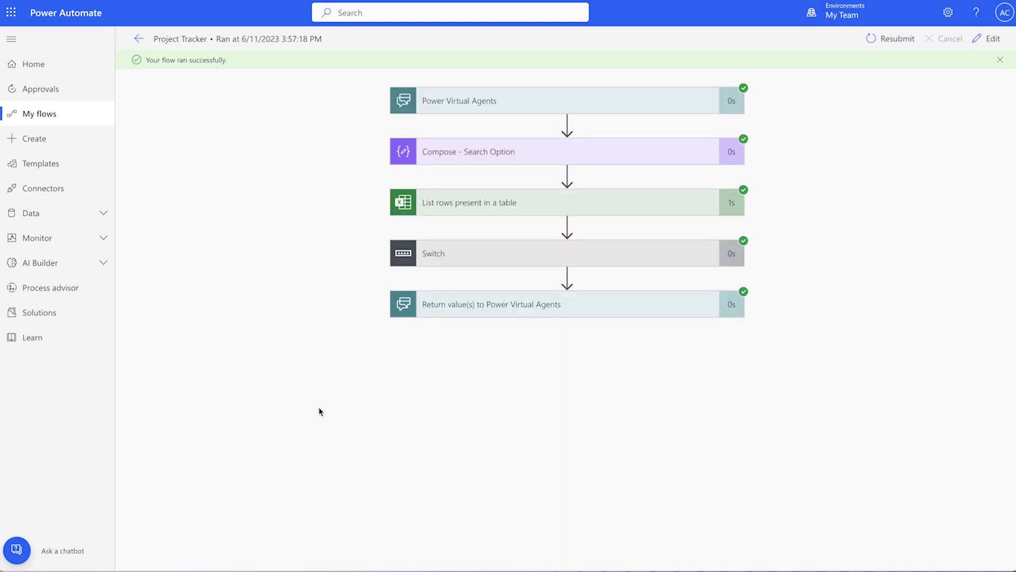
click(613, 161)
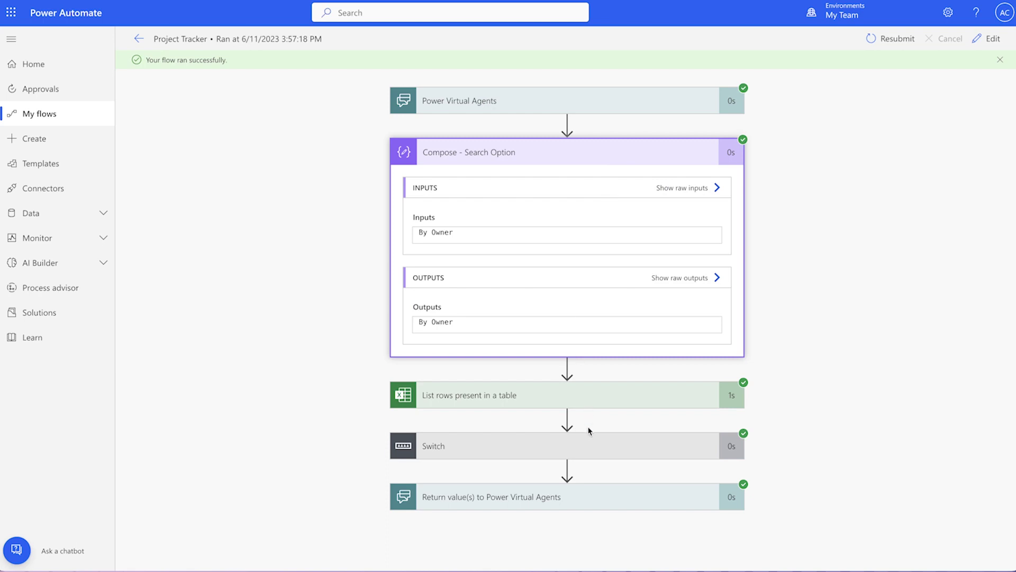
click(585, 443)
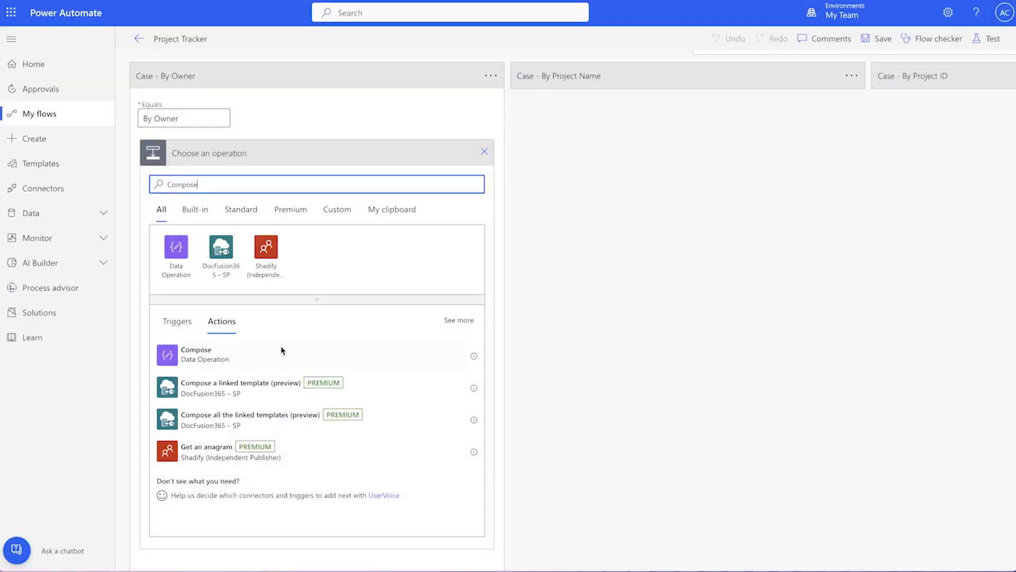
Add a Compose action to the By Owner case and rename it Compose - Owner.
click(278, 349)
click(481, 342)
click(532, 383)
click(275, 349)
text(- Owner)
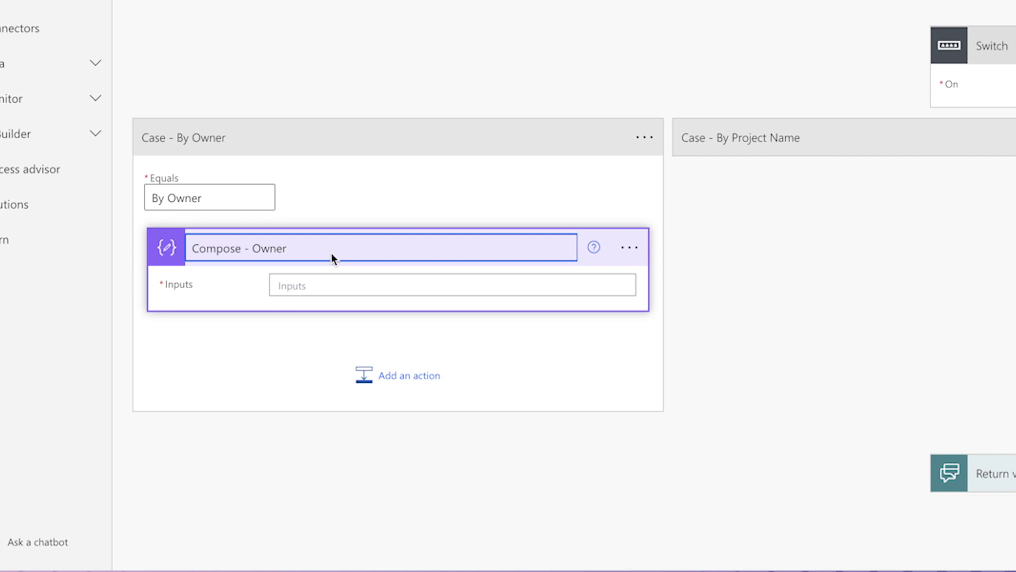
Set the Compose - Owner input to a toLower() expression wrapping the Project Owner value from Power Virtual Agents.
click(286, 286)
click(744, 368)
text(t)
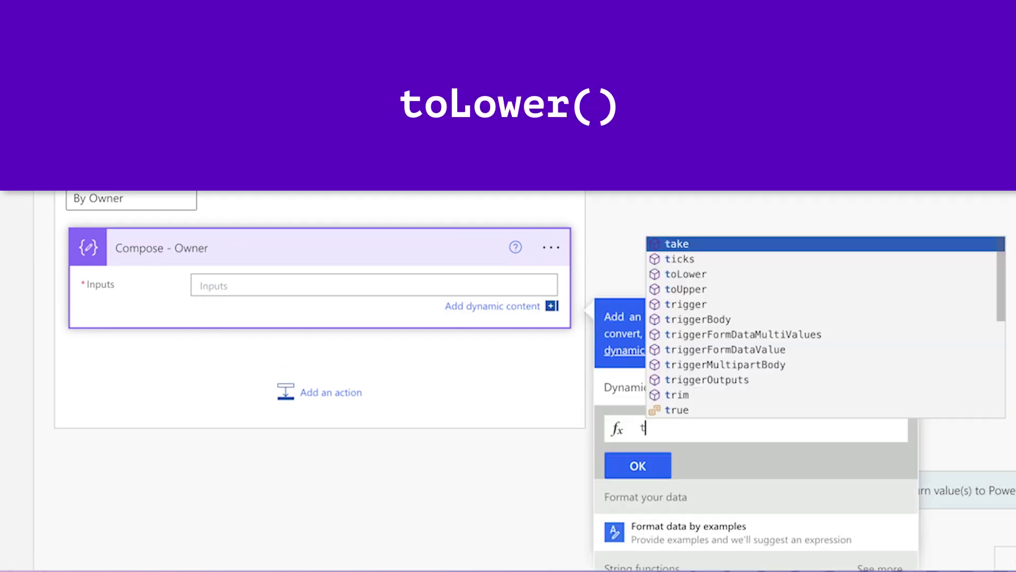
text(oLower)
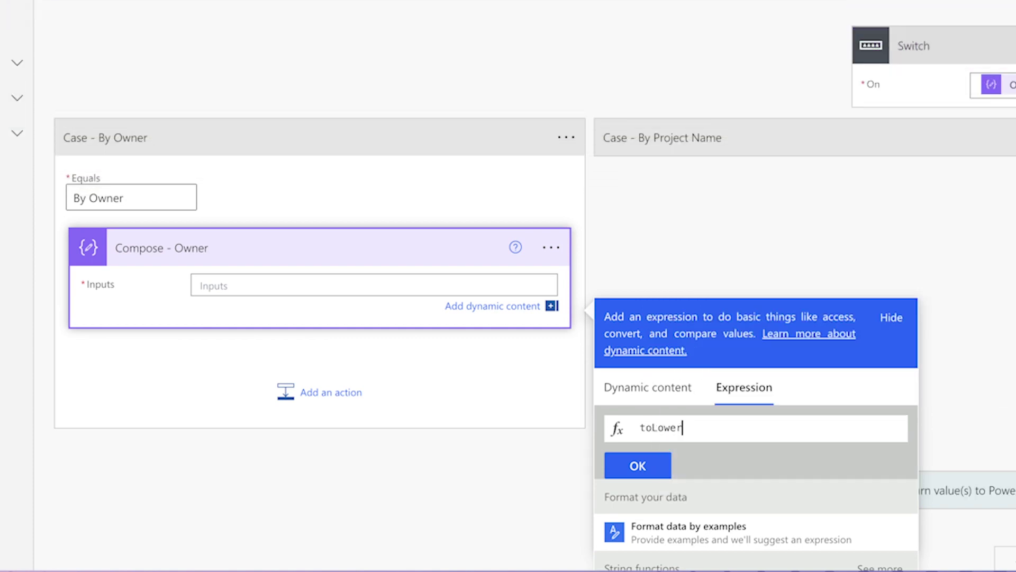
text(()
click(672, 396)
scroll(695, 511, down, 5)
click(696, 512)
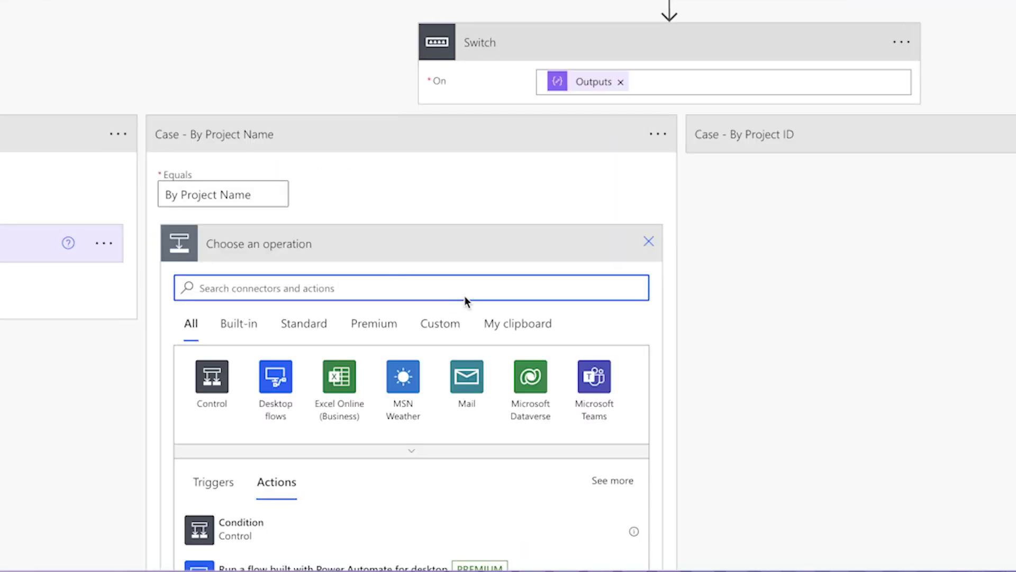
Add a Compose - Project Name action to the By Project Name case that converts the Project Name input with toLower().
text(compose)
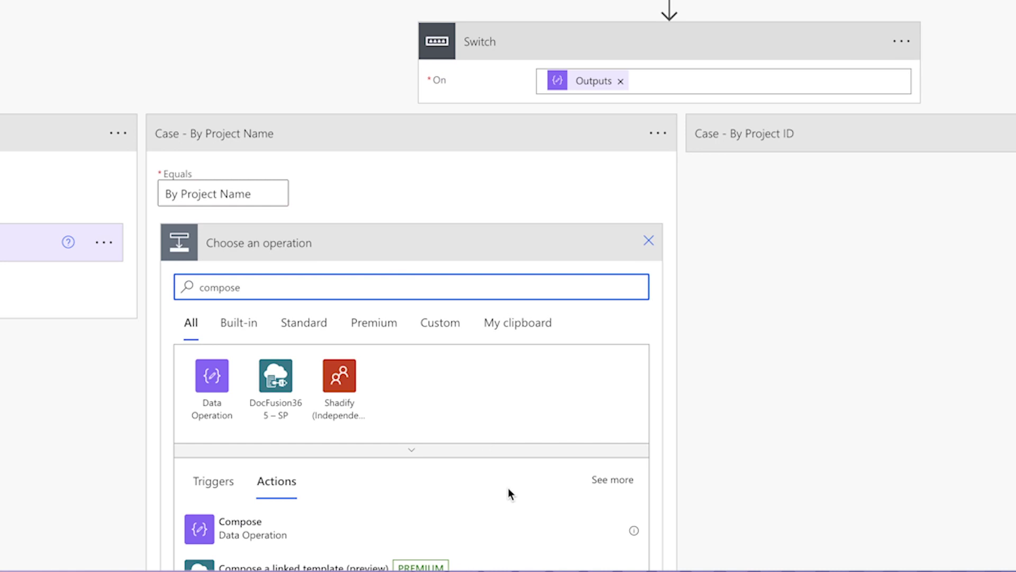
click(492, 519)
click(443, 284)
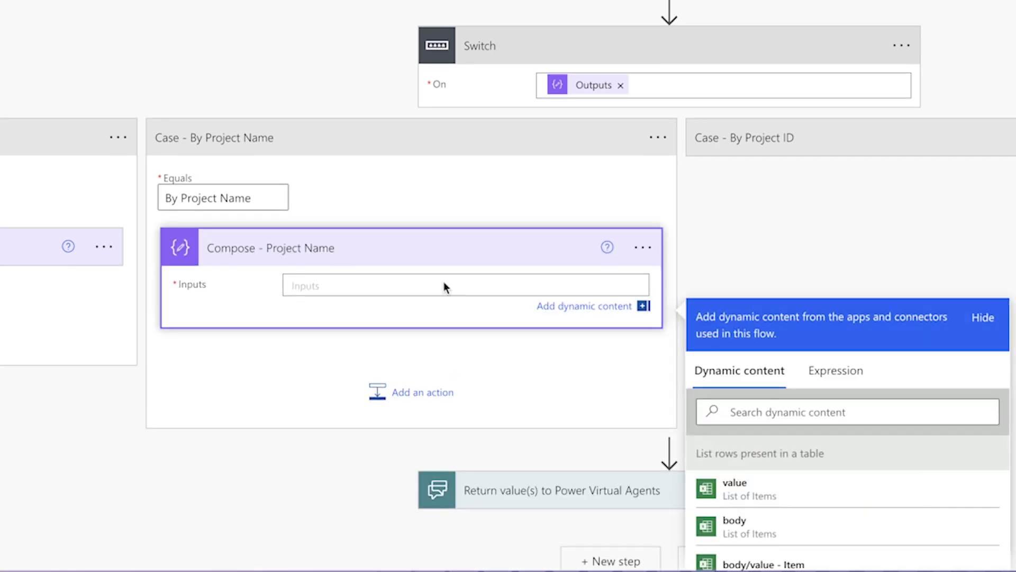
click(847, 370)
text(tolo)
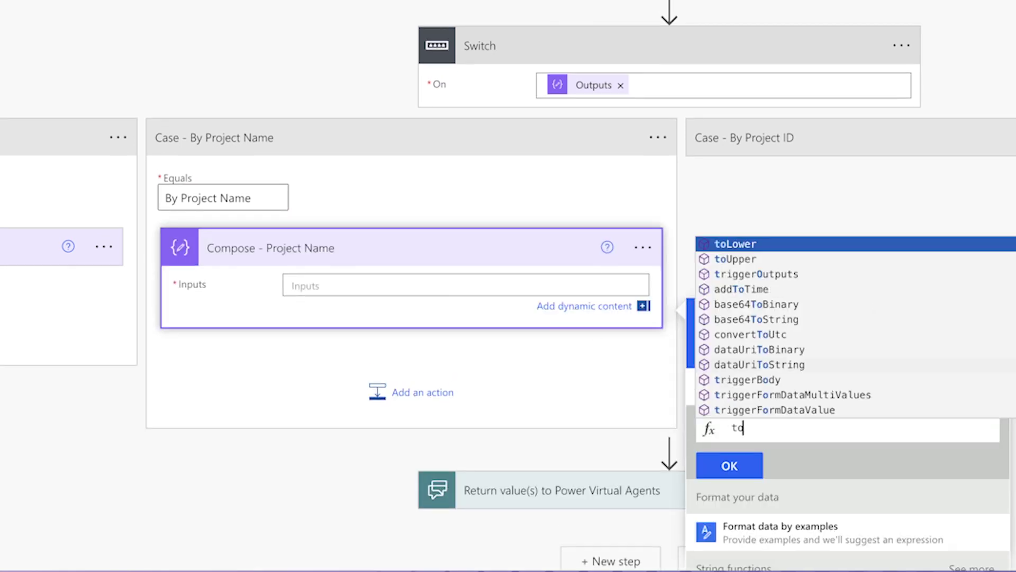
key(Tab)
text(()
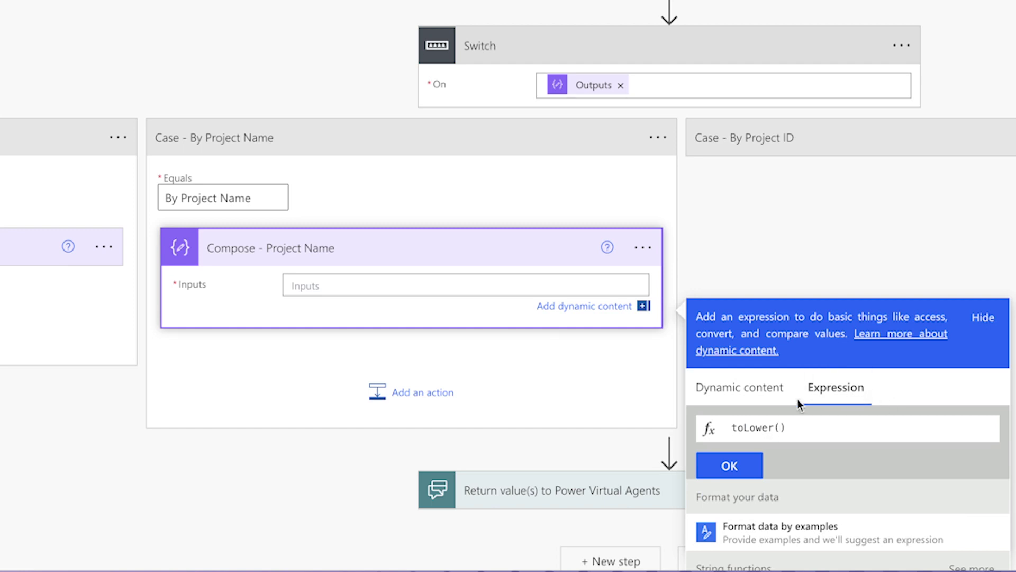
click(739, 387)
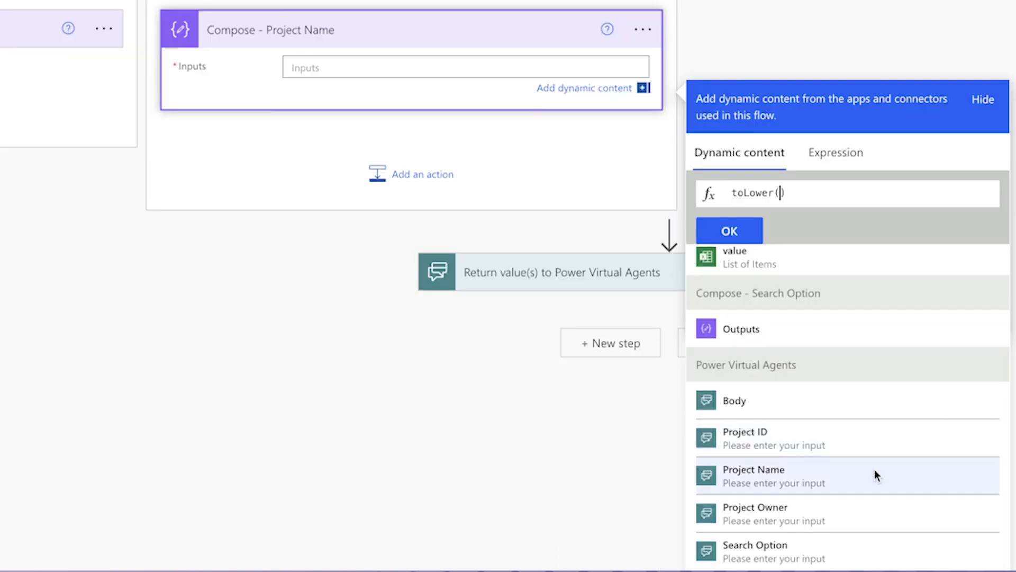
click(878, 475)
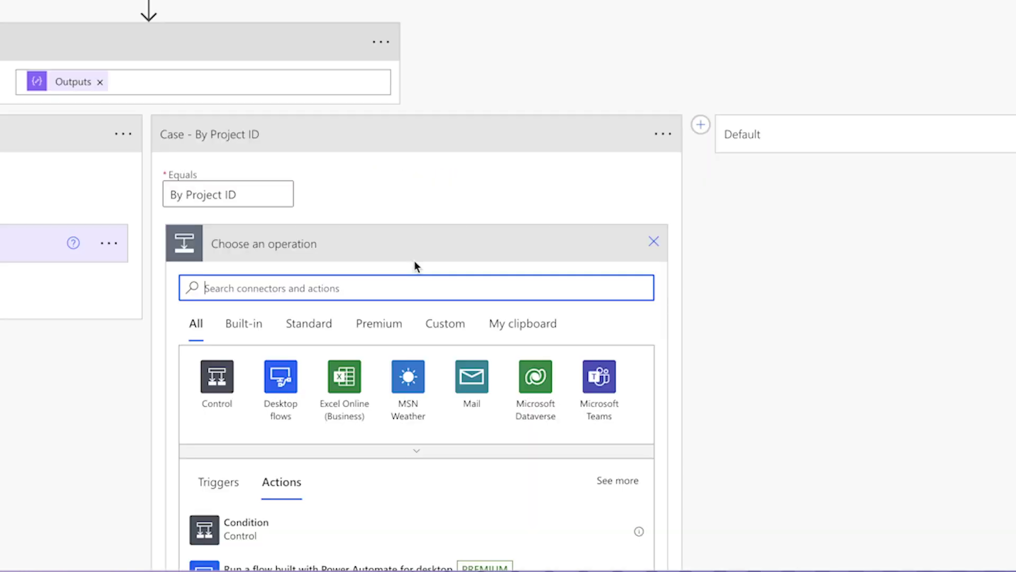
Add a Compose - Project ID action to the By Project ID case with the expression toLower(triggerBody()['text_3']).
text(compose)
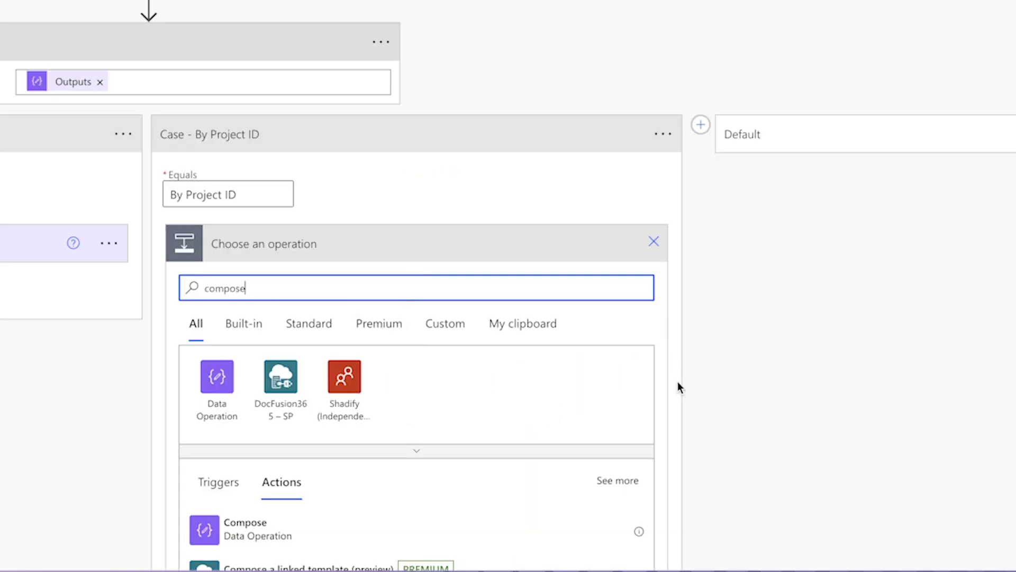
click(603, 519)
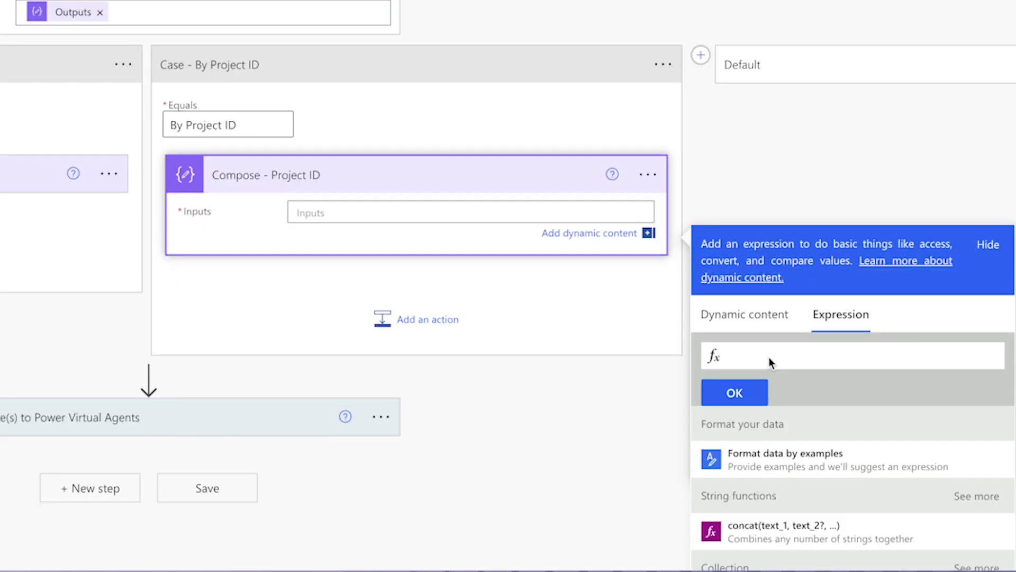
click(770, 362)
text(toLower)
key(Return)
text(())
click(786, 319)
scroll(787, 476, down, 3)
click(752, 569)
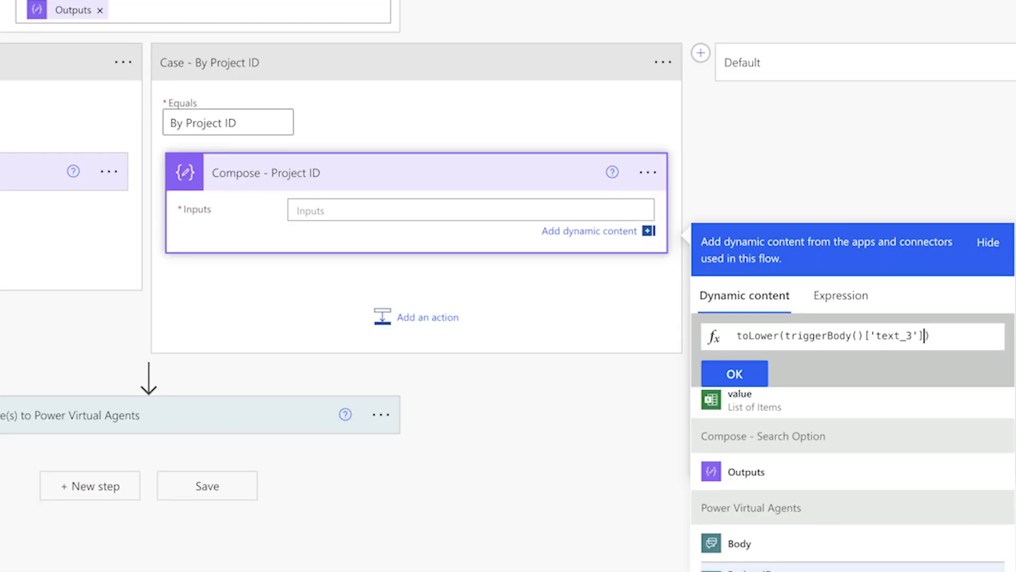
click(735, 374)
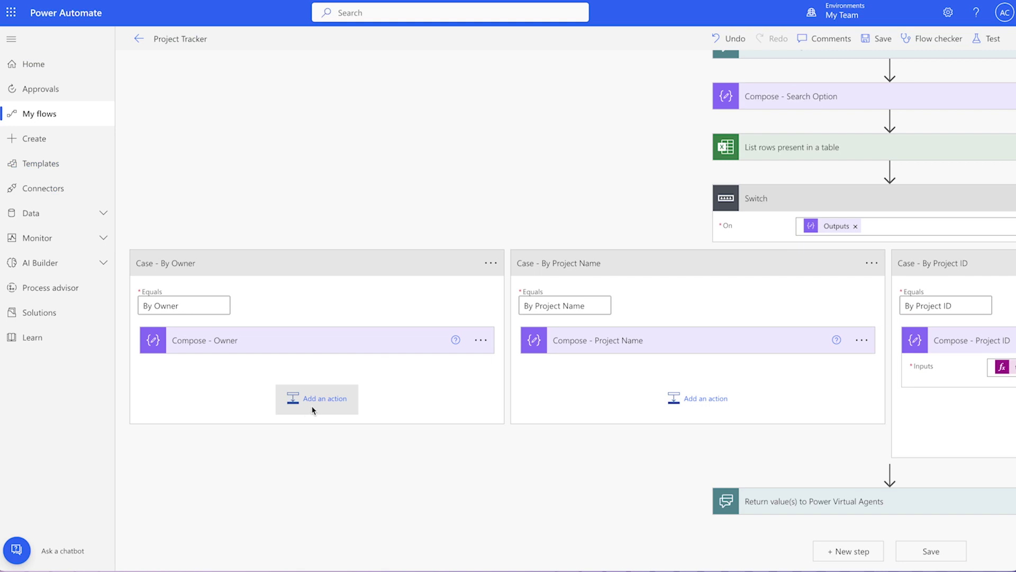
Add a Filter array - Owner action after Compose - Owner that filters the value list from List rows present in a table.
click(317, 399)
text(filter)
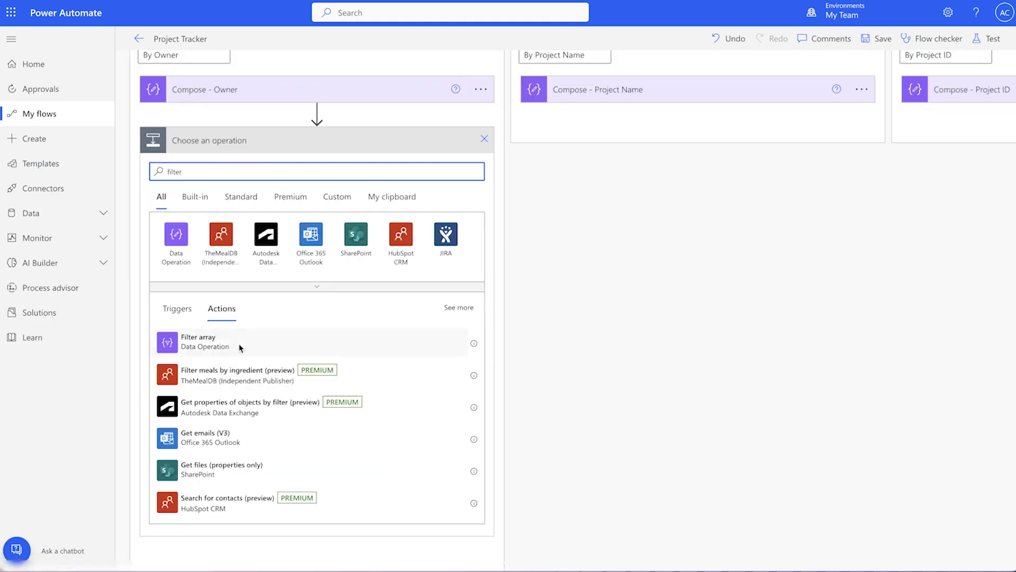
click(238, 346)
click(480, 298)
text(- Owner)
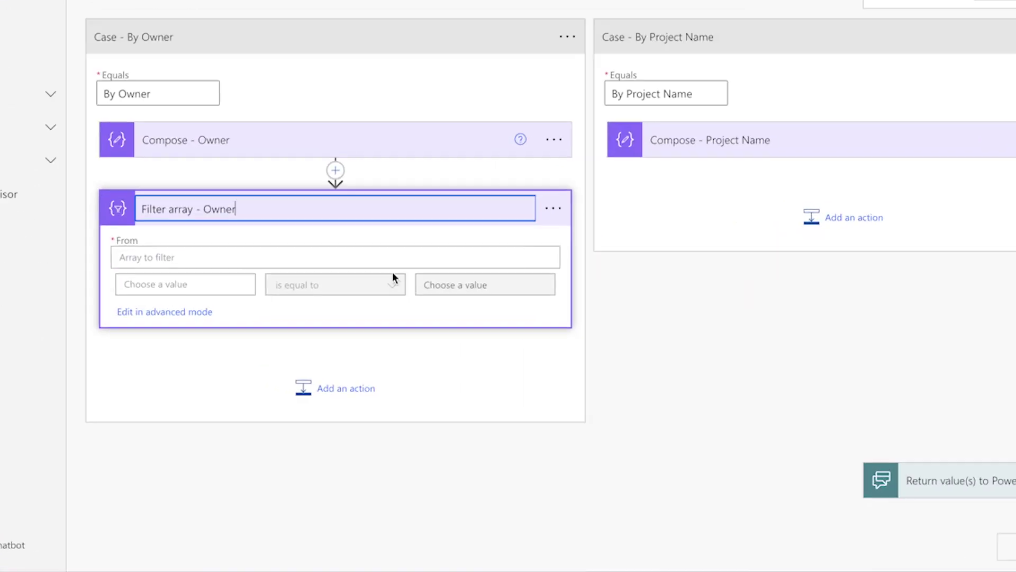
click(376, 256)
click(714, 504)
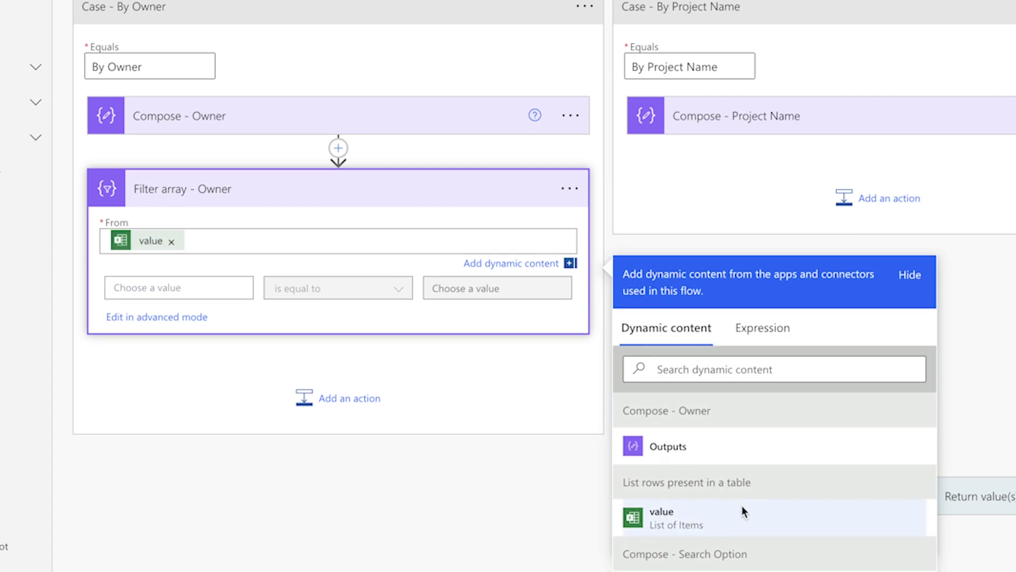
Try to build a toLower() expression around the Excel Owner column as the first value of the Filter array - Owner condition.
click(195, 293)
scroll(642, 479, down, 3)
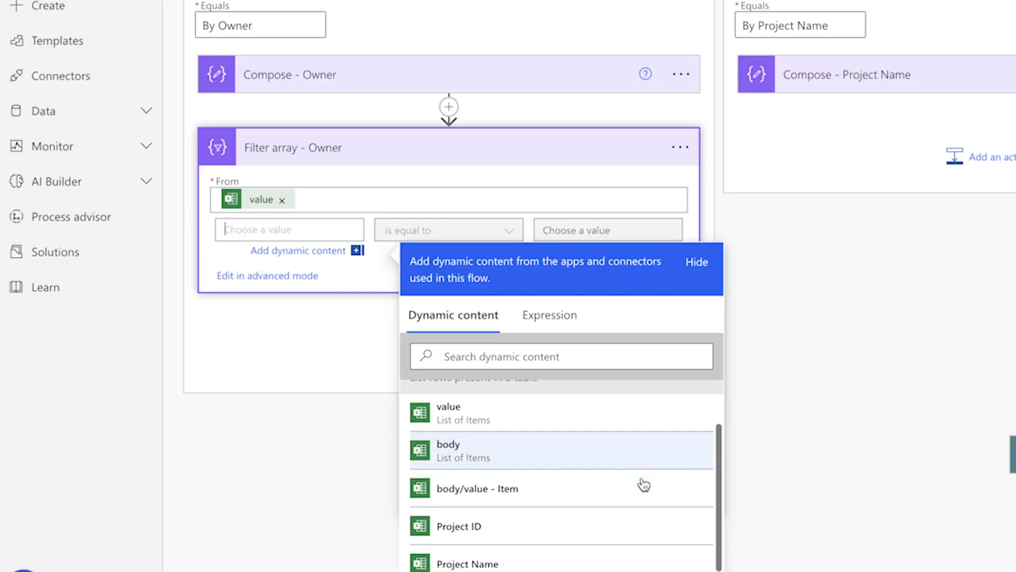
scroll(643, 482, down, 3)
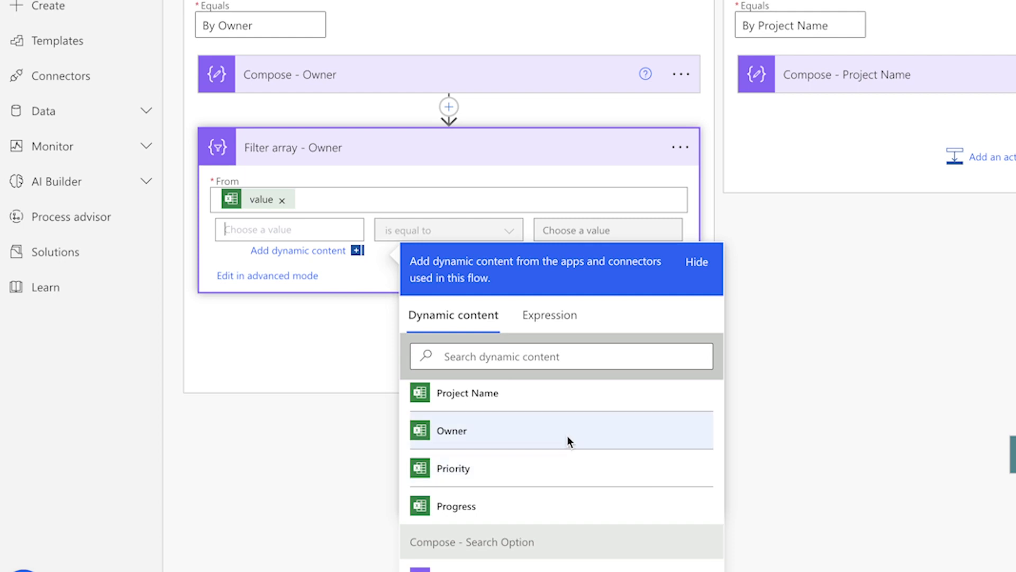
click(543, 327)
text(toLower()
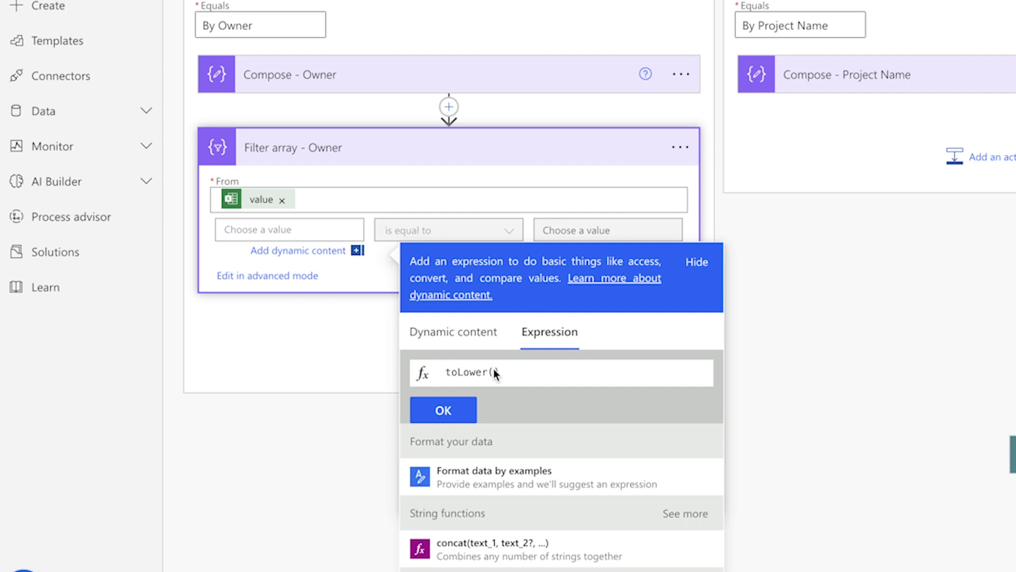
scroll(650, 484, down, 1)
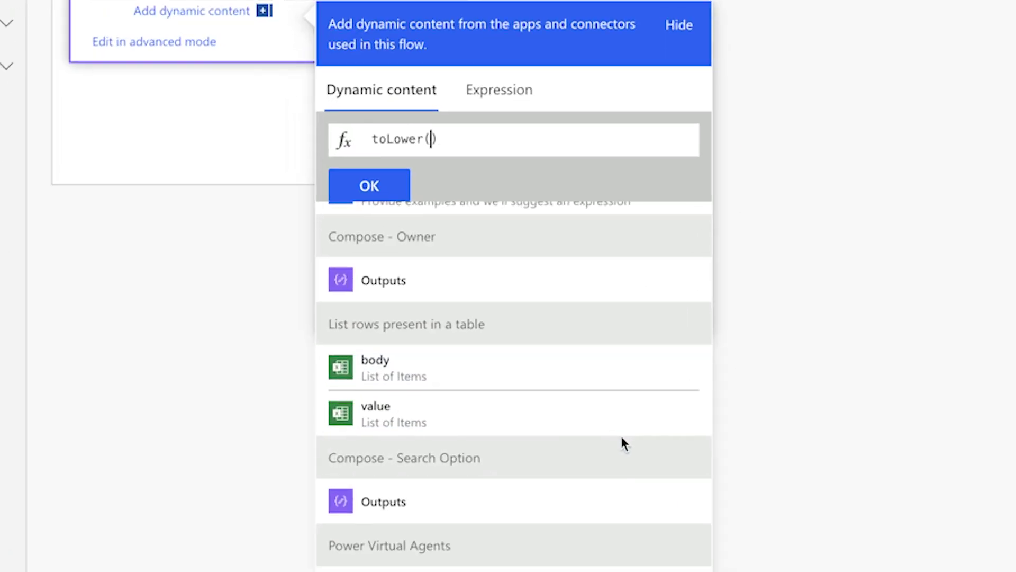
scroll(595, 427, up, 1)
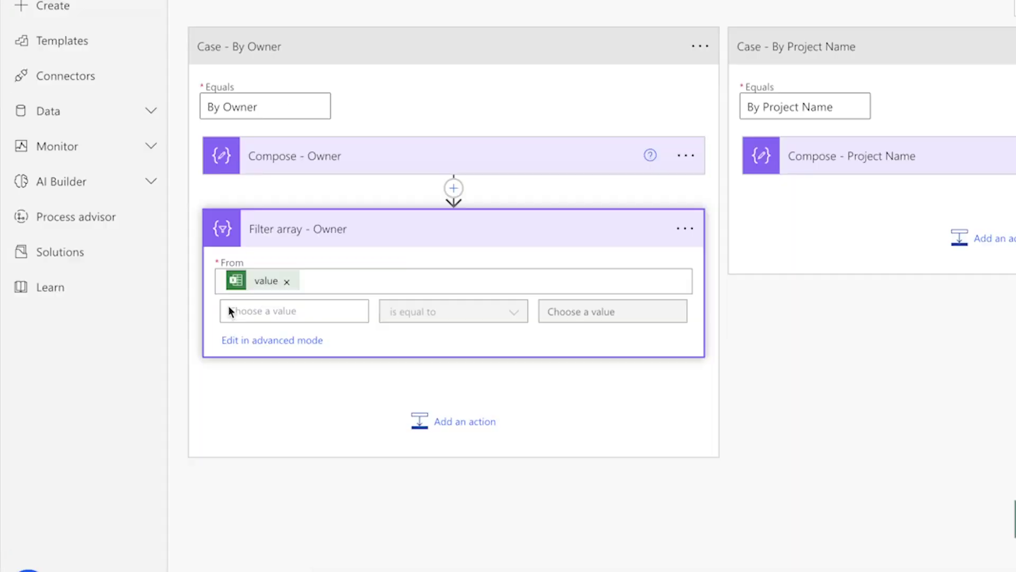
Set the Filter array - Owner condition so the Excel Owner column contains the Outputs of Compose - Owner.
click(248, 312)
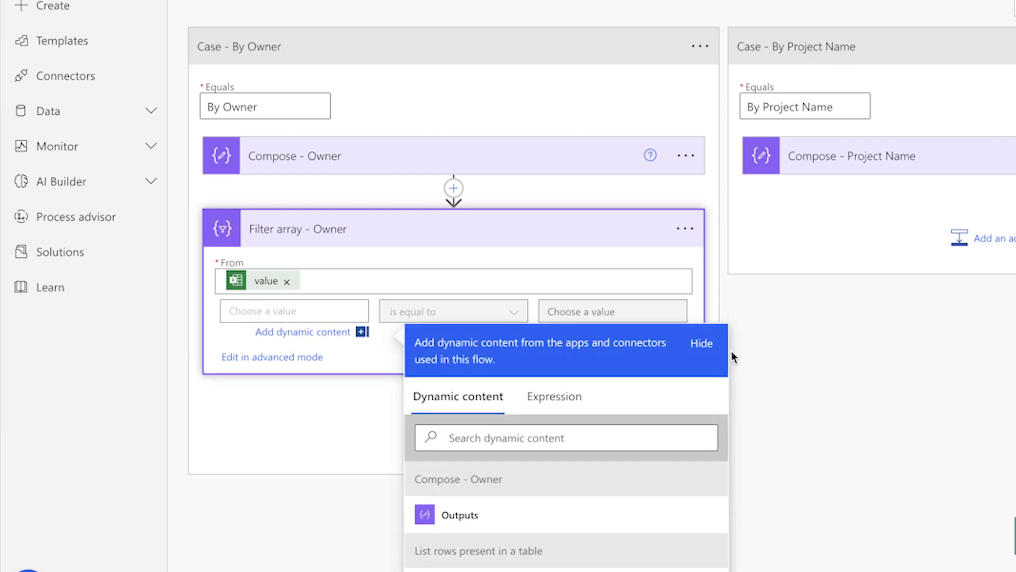
scroll(731, 351, down, 3)
scroll(588, 438, down, 3)
click(465, 456)
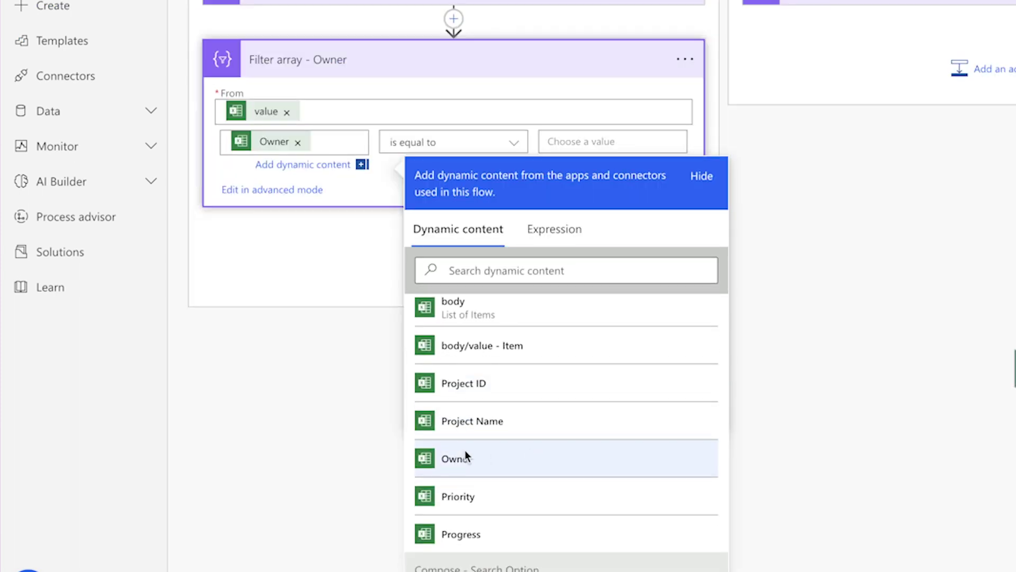
click(431, 142)
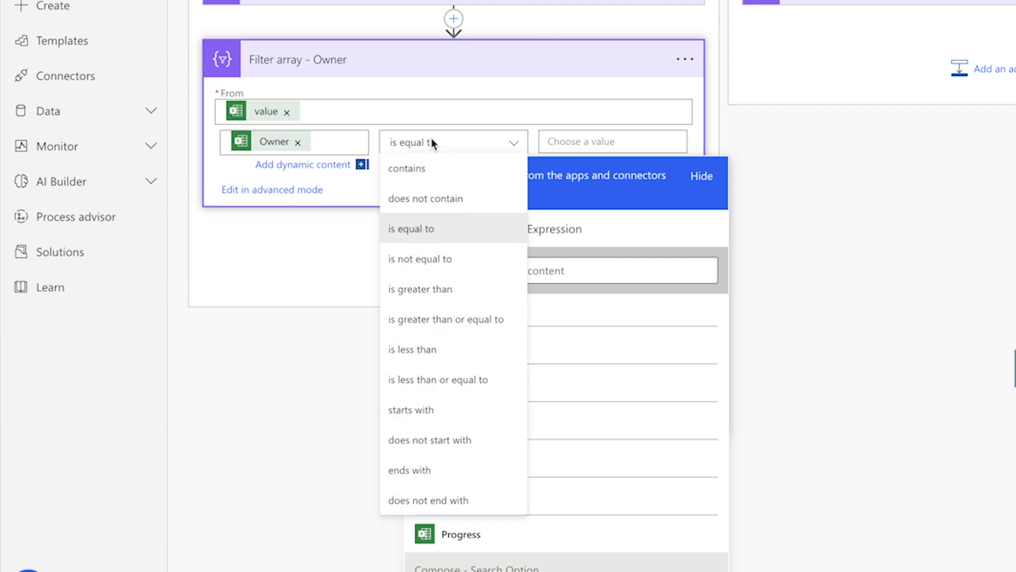
click(407, 169)
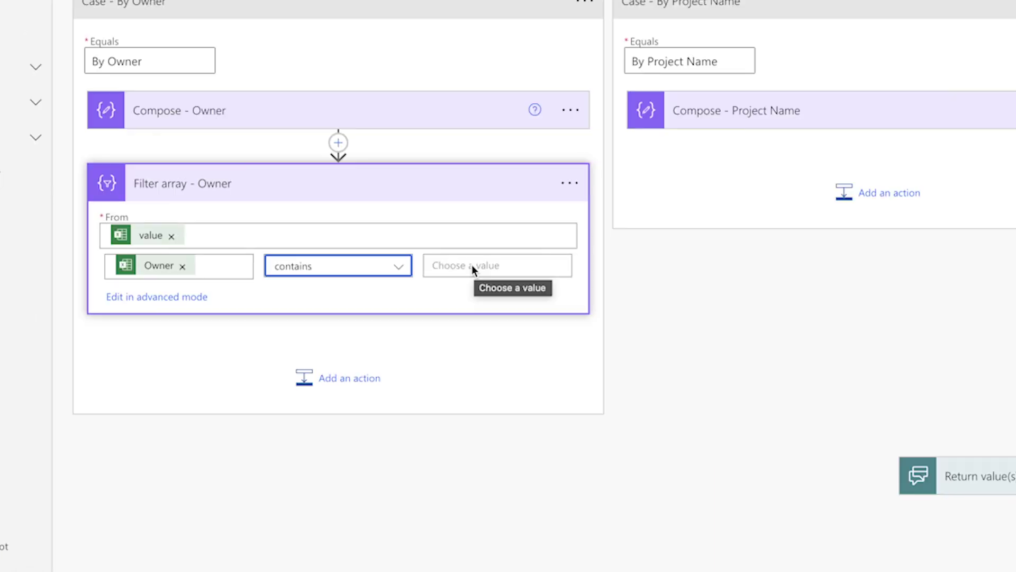
click(589, 308)
click(668, 471)
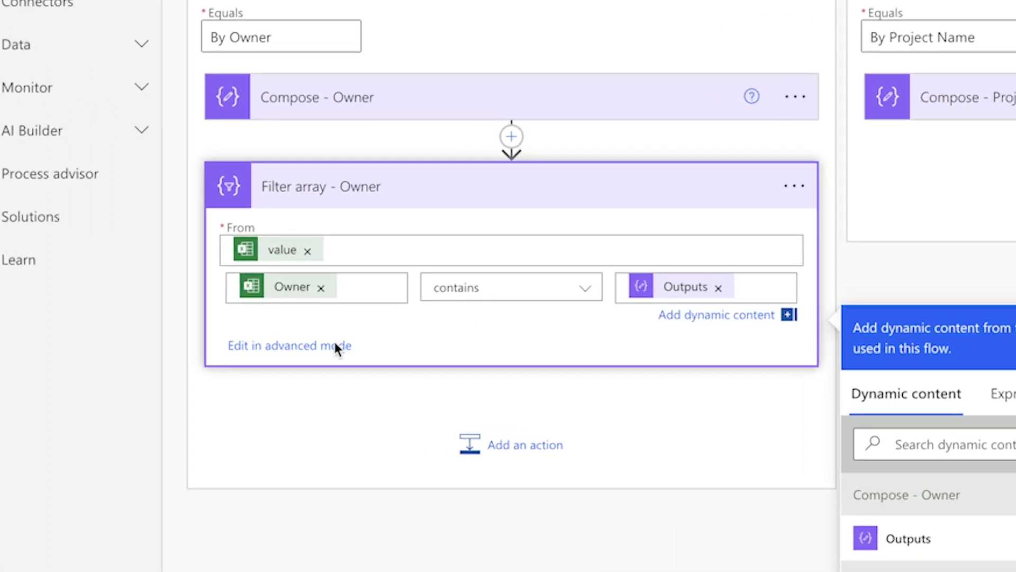
click(335, 346)
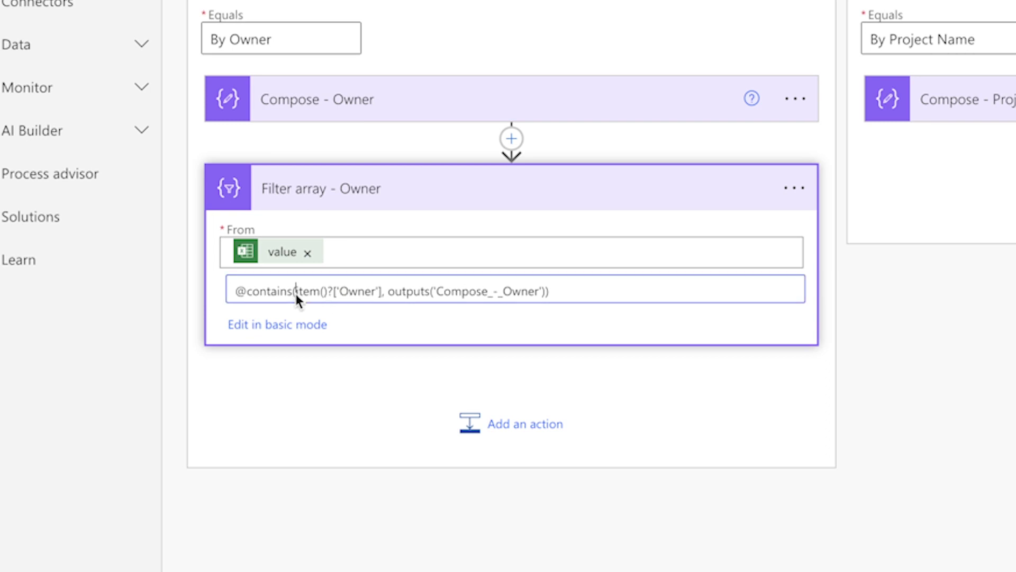
text(o)
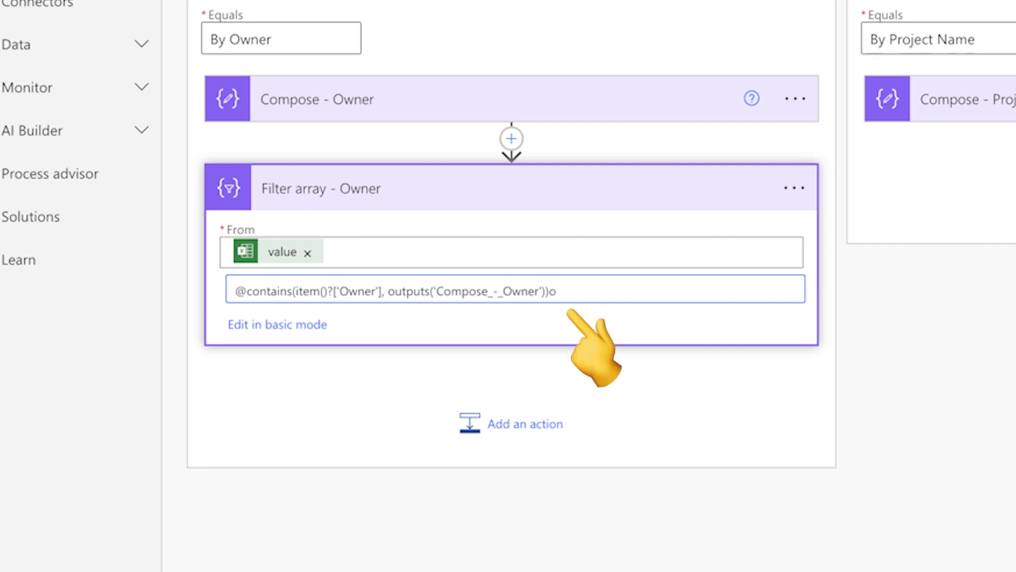
key(BackSpace)
key(ctrl+a)
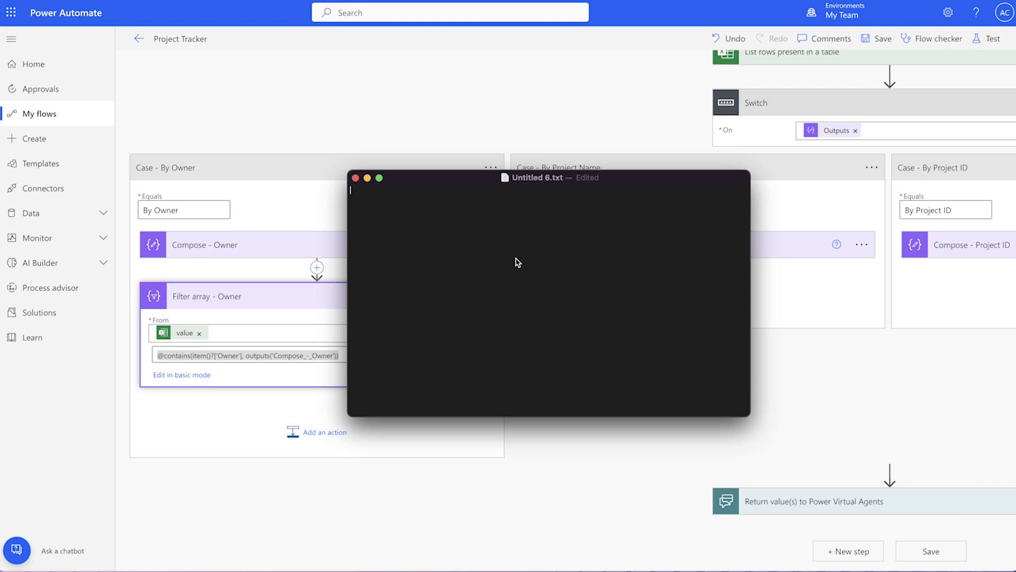
text(@contains(item()?['Owner'], outputs('Compose_-_Owner')))
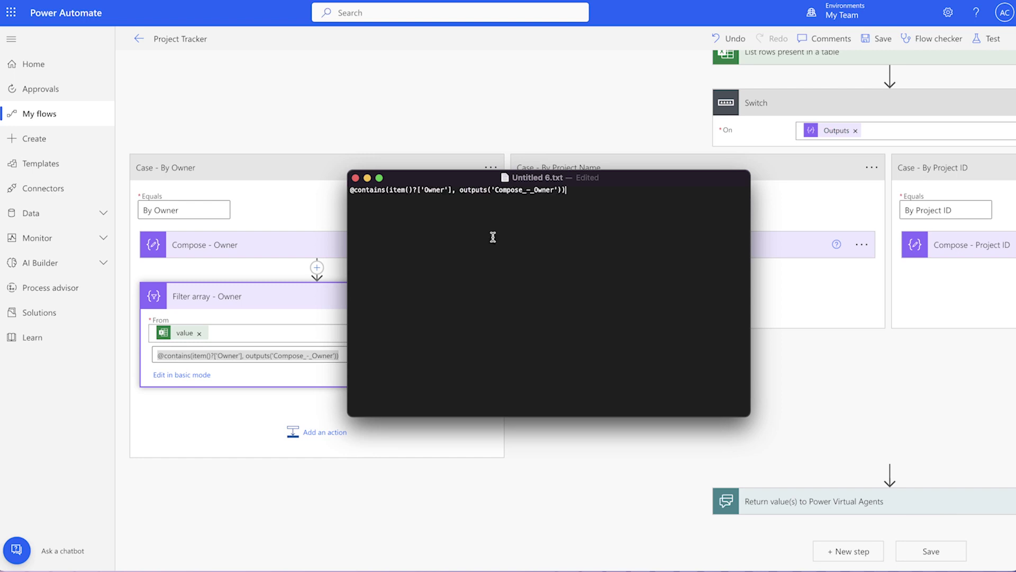
text(toLower()
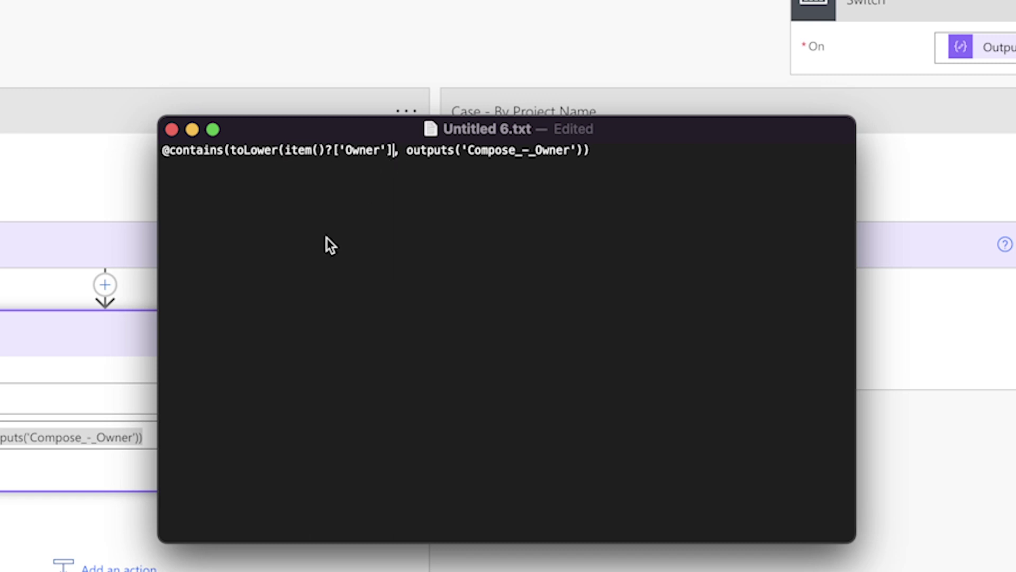
text())
key(super+a)
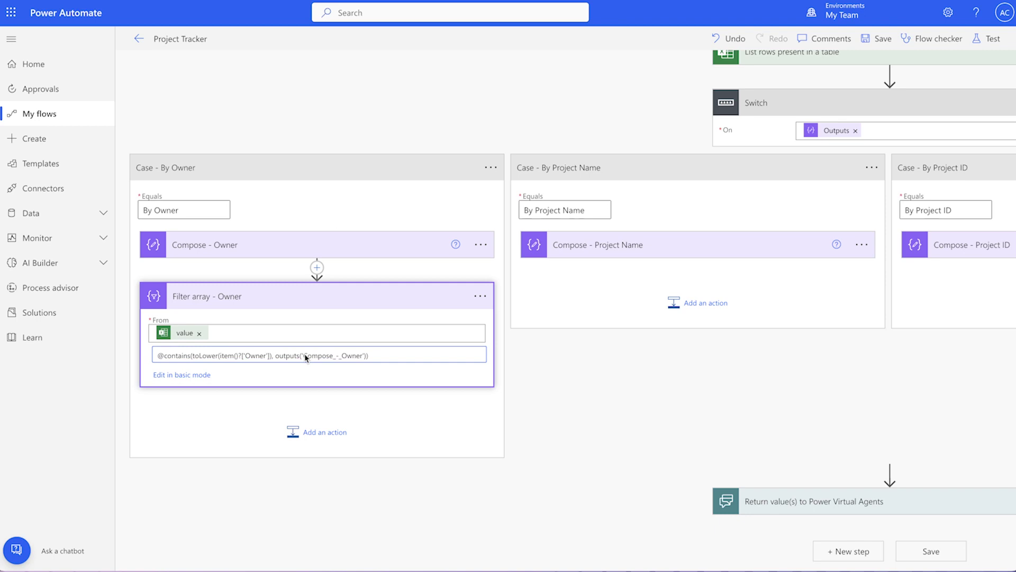
Add a Compose - Owner Array Length action after Filter array - Owner with the expression length(body('Filter_array_-_Owner')).
click(319, 433)
text(compose)
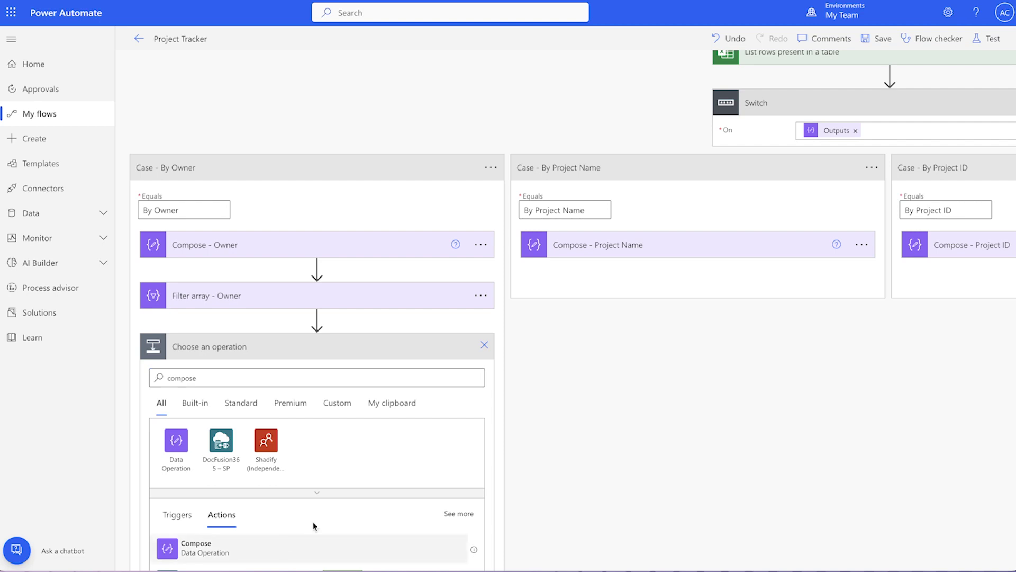
click(286, 546)
click(617, 434)
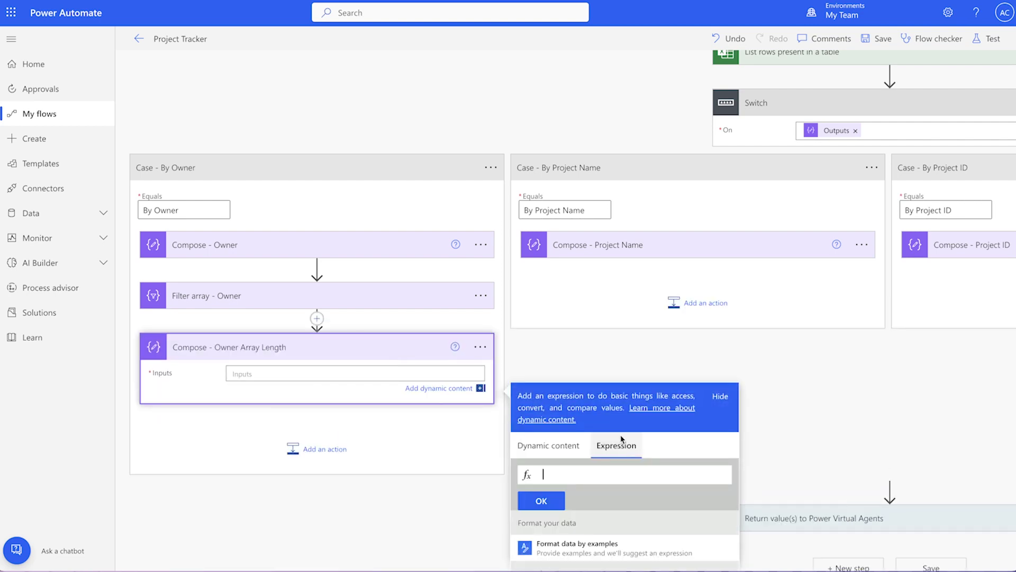
text(length)
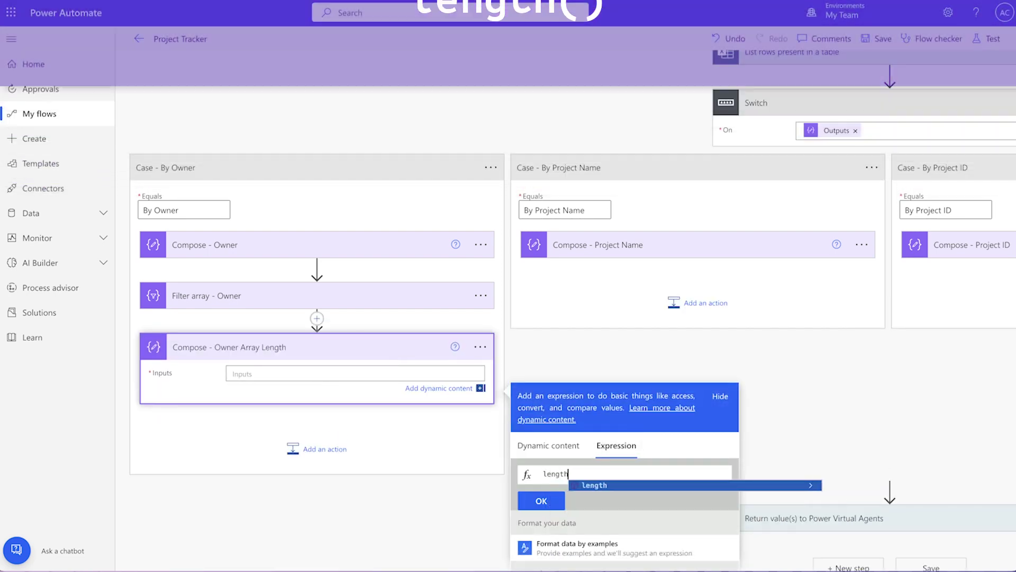
key(Tab)
click(549, 445)
click(535, 488)
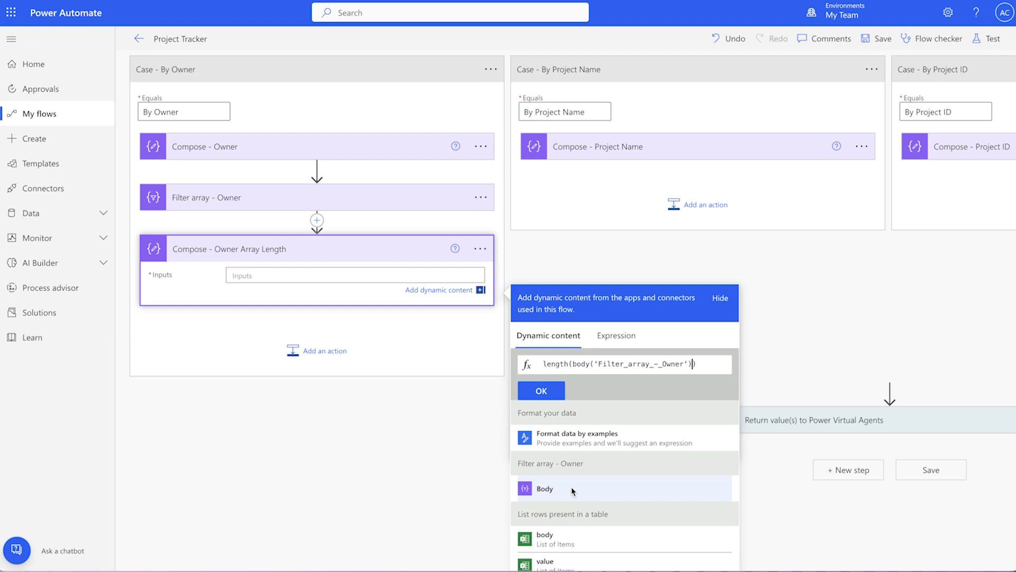
click(546, 392)
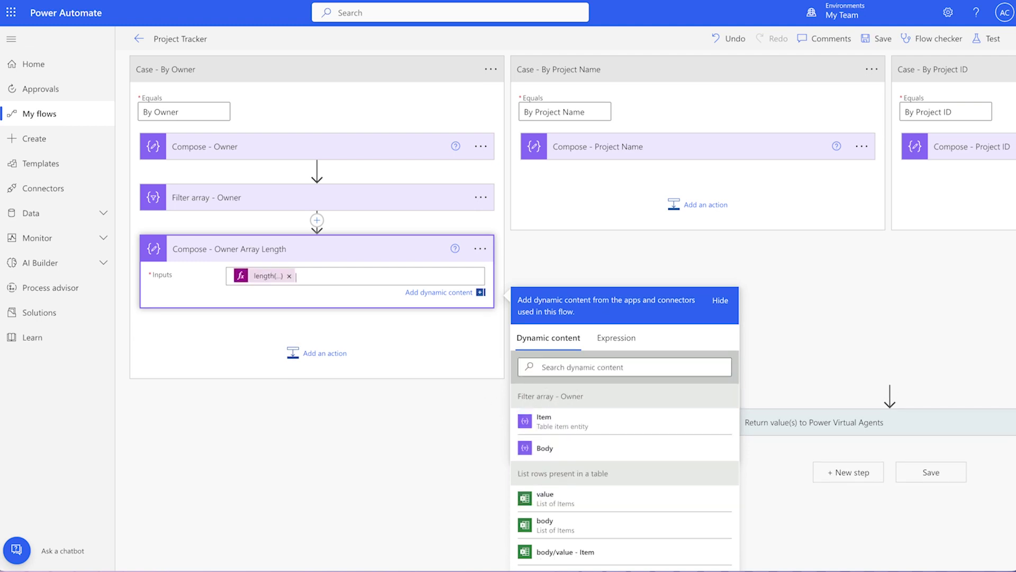
Add a Filter array - Project Name action to the By Project Name case that filters the value list from List rows present in a table.
click(696, 204)
text(Filter array)
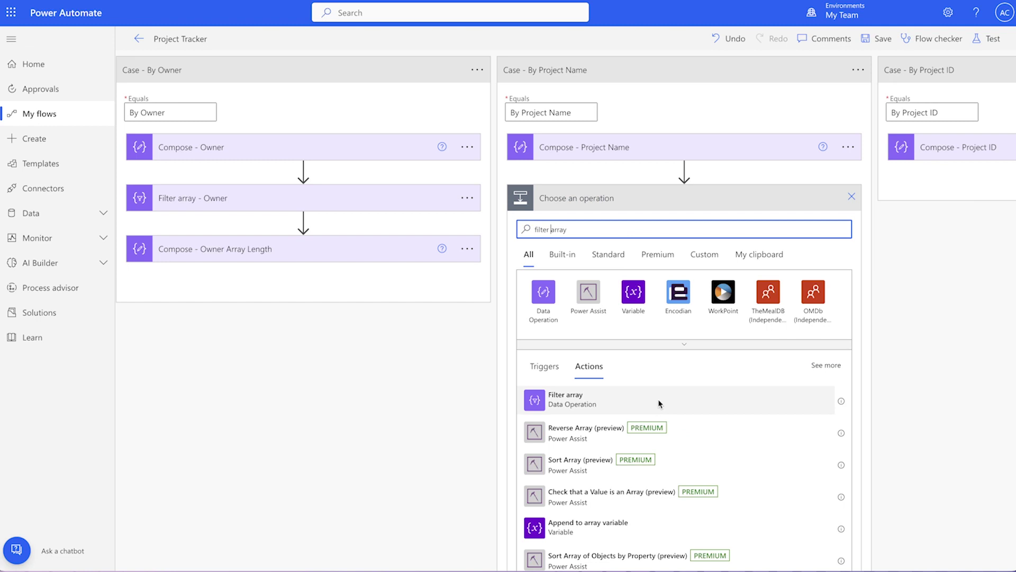
click(660, 401)
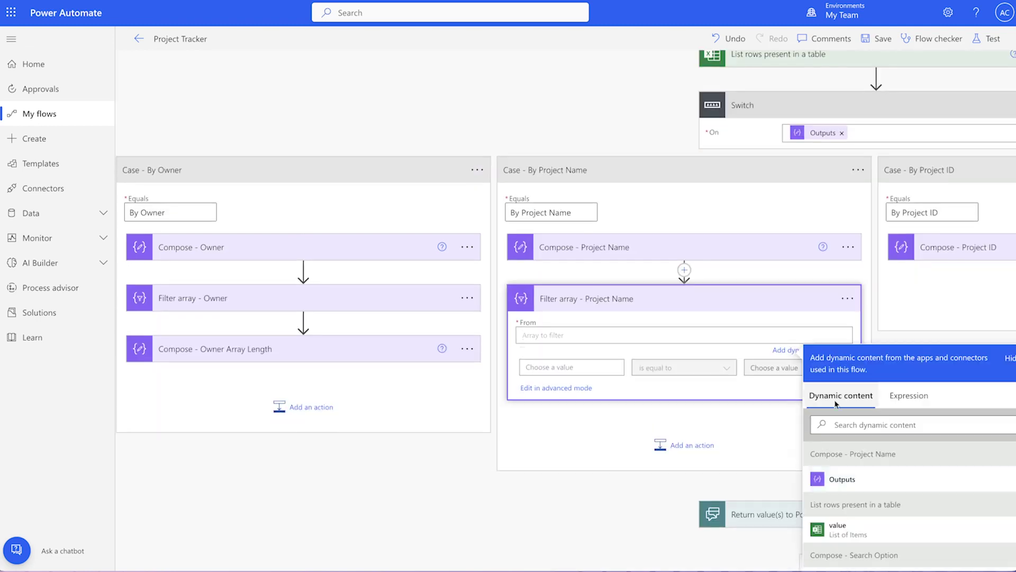
click(838, 526)
Set the Filter array - Project Name condition so the Project Name column contains the Outputs of Compose - Project Name.
click(572, 367)
click(725, 444)
text(project)
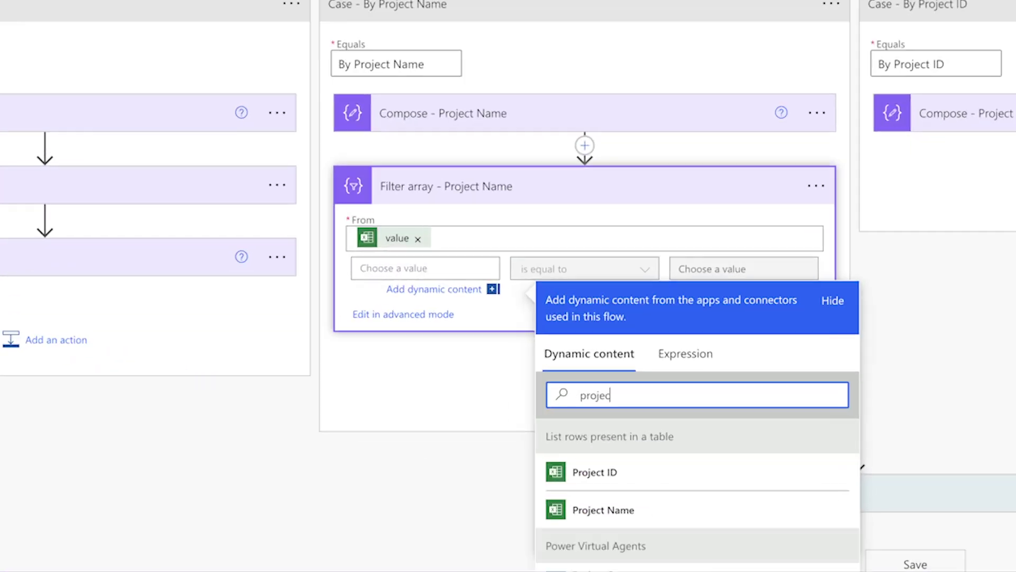
click(604, 509)
click(605, 275)
click(561, 41)
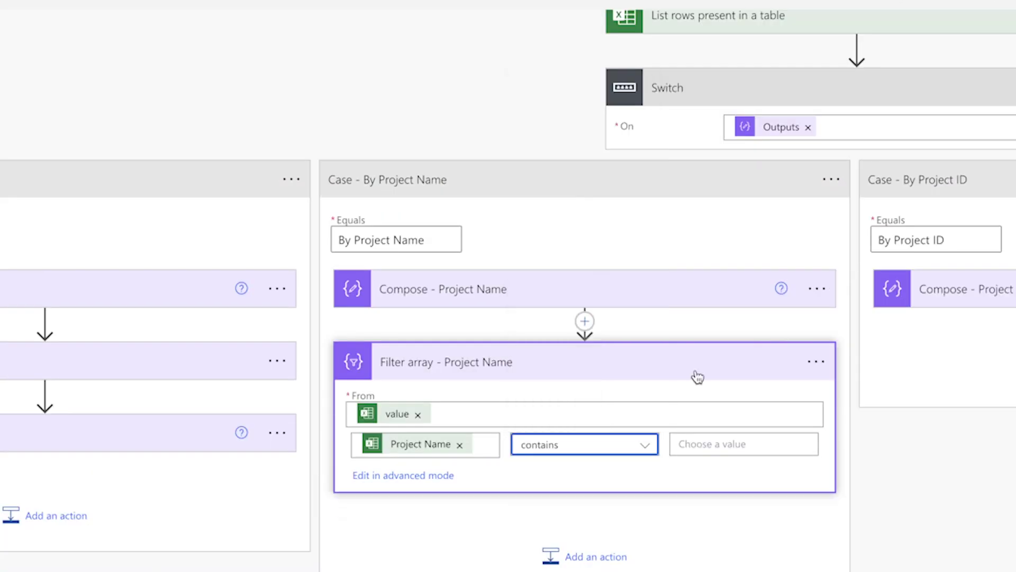
click(699, 271)
click(945, 465)
click(427, 302)
triple_click(466, 269)
key(super+c)
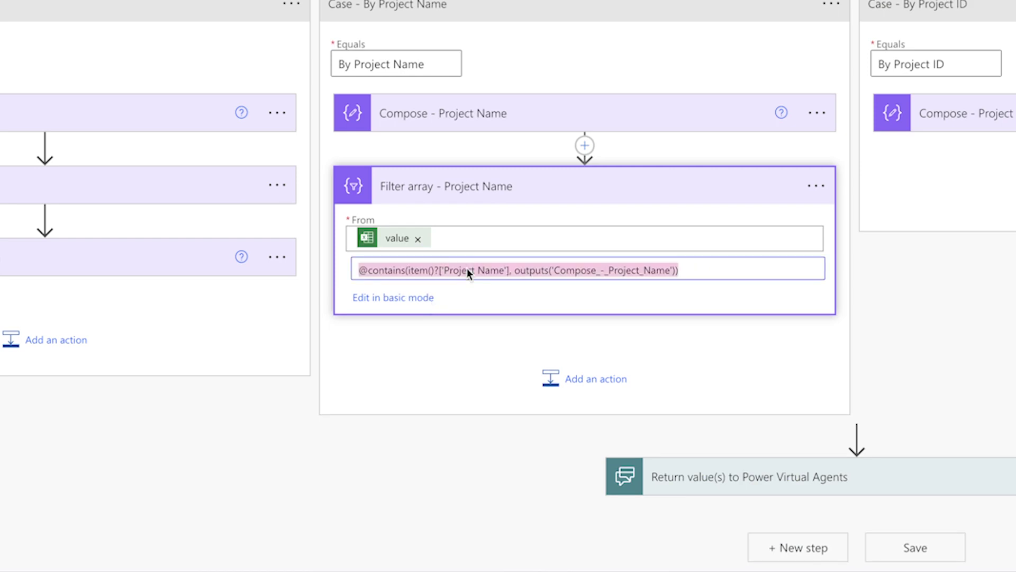
key(super+Tab)
key(BackSpace)
key(super+v)
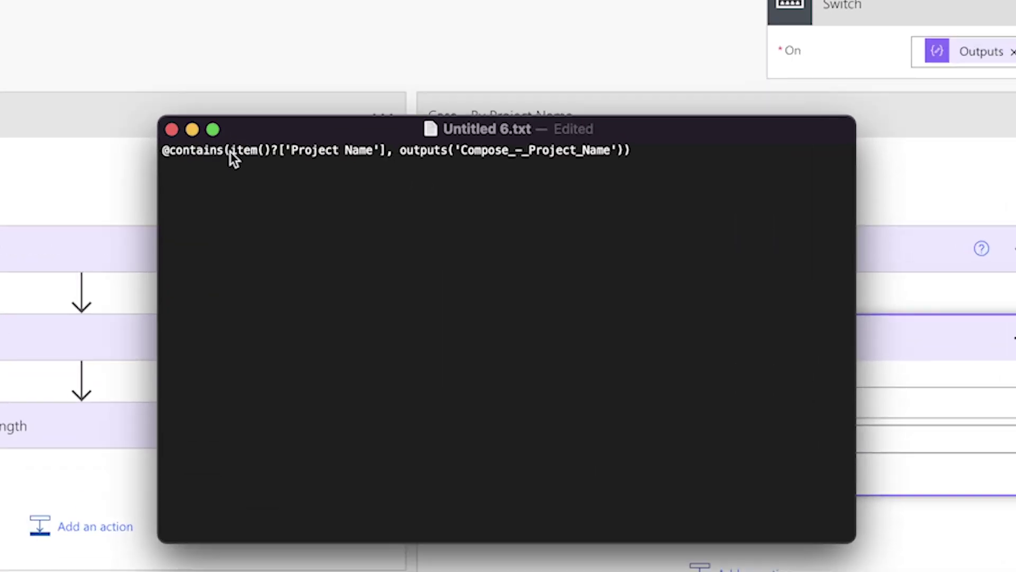
click(231, 151)
text(toLower()
click(439, 150)
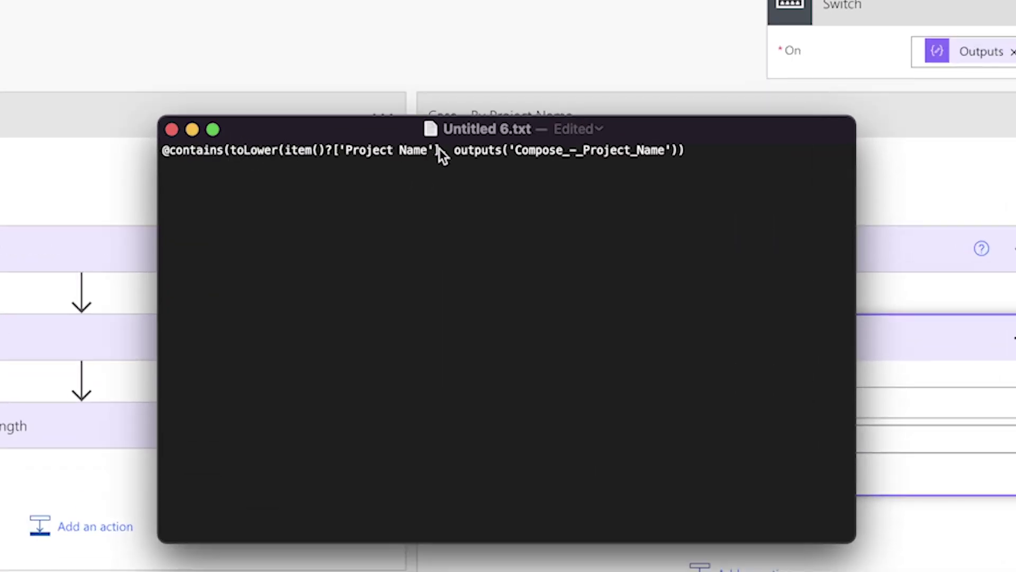
text())
key(super+a)
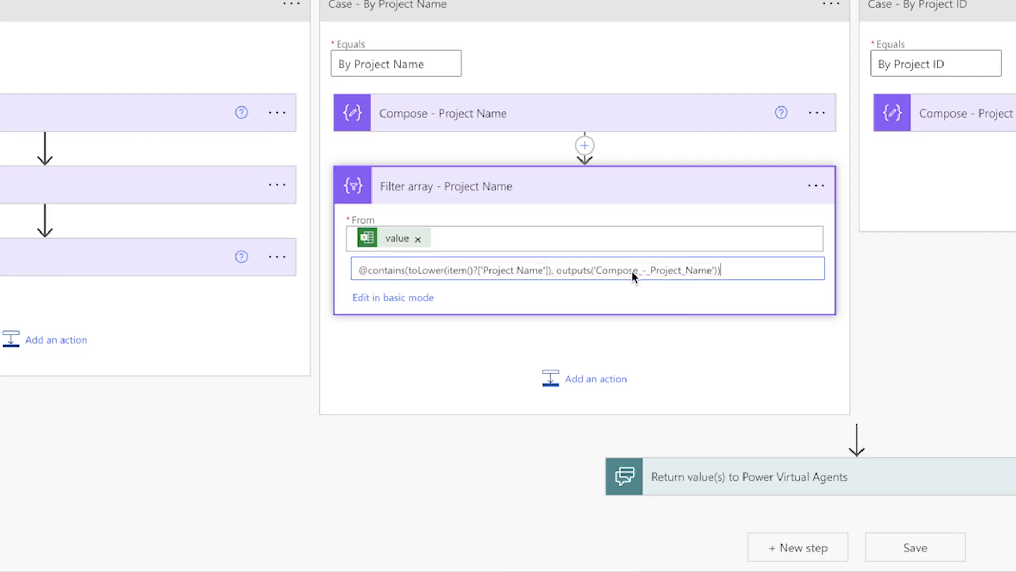
Add a Compose - Project Name Array Length action with a length() expression around the Filter array - Project Name body.
click(626, 376)
text(co)
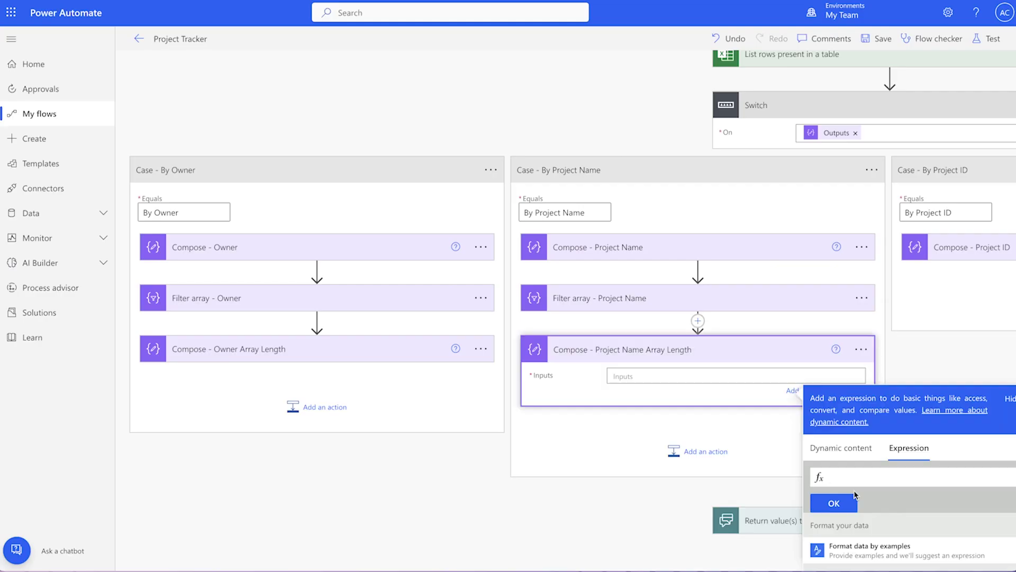
text(length()
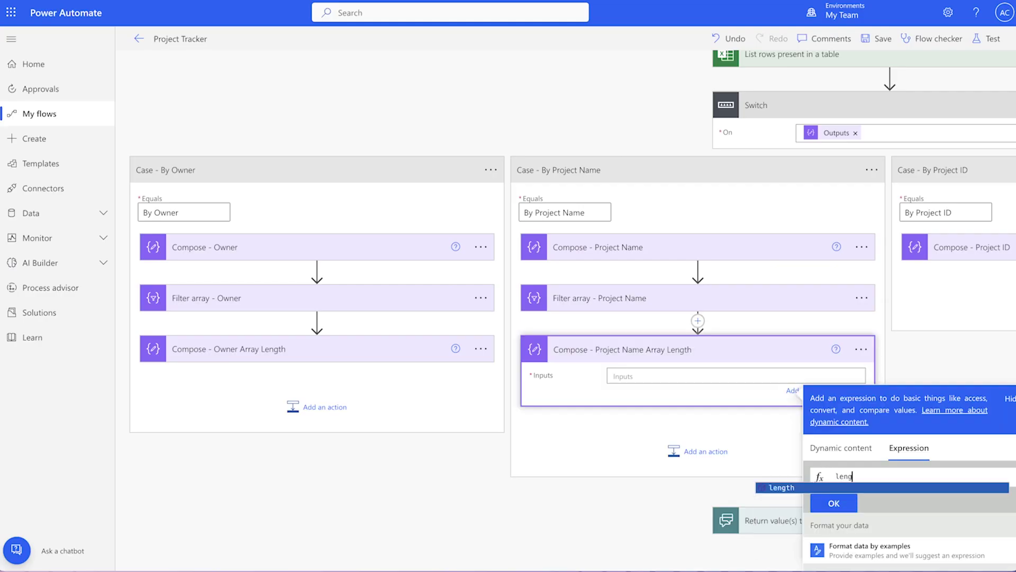
click(688, 500)
click(658, 405)
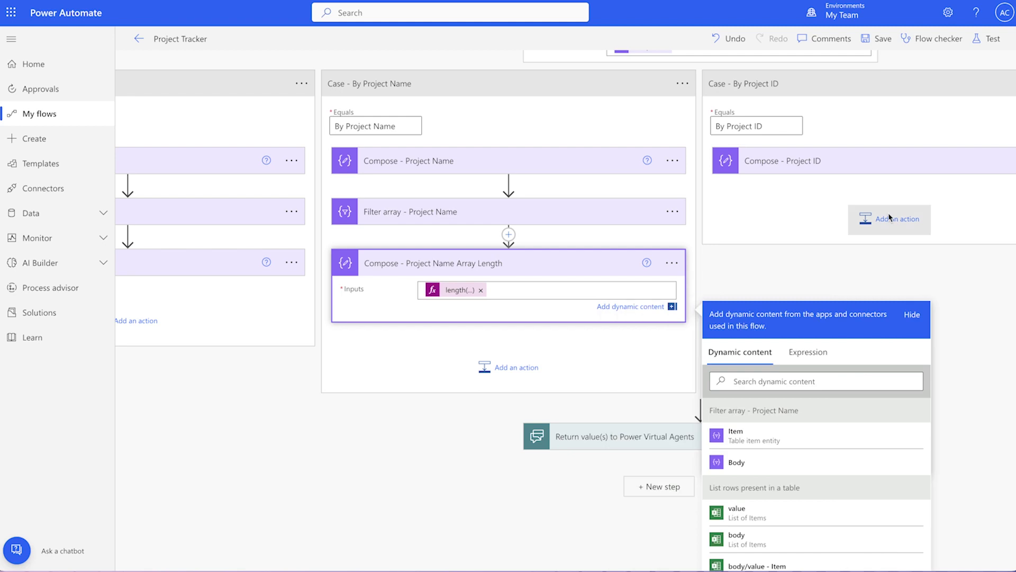
Add a Filter array - Project ID action to the By Project ID case that filters the value list from List rows present in a table.
click(897, 219)
text(fi)
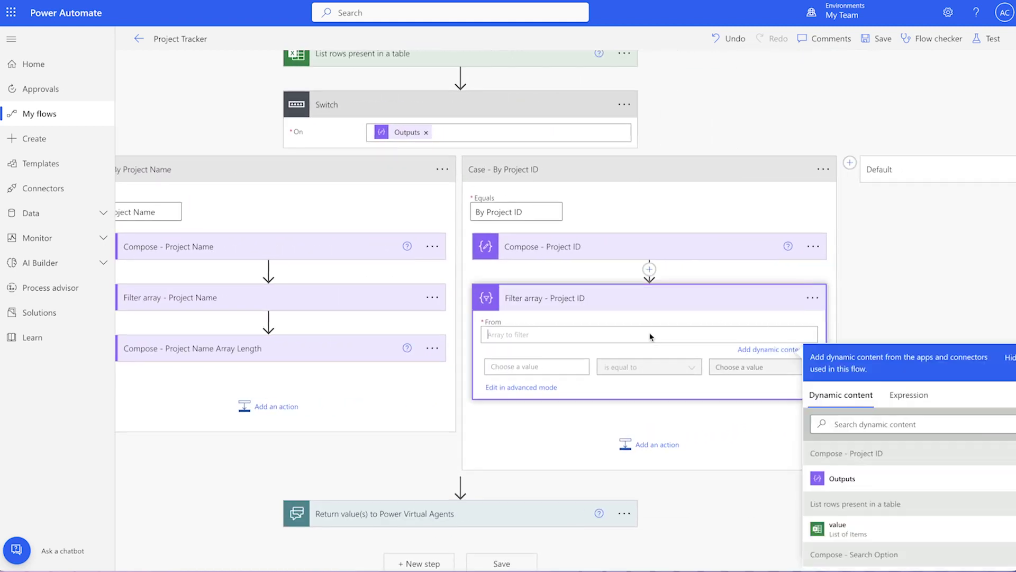
click(826, 535)
Set the Filter array - Project ID condition so the Project ID column contains the Outputs of Compose - Project ID.
click(677, 442)
text(pro)
click(657, 500)
click(649, 356)
click(635, 105)
click(762, 356)
click(909, 498)
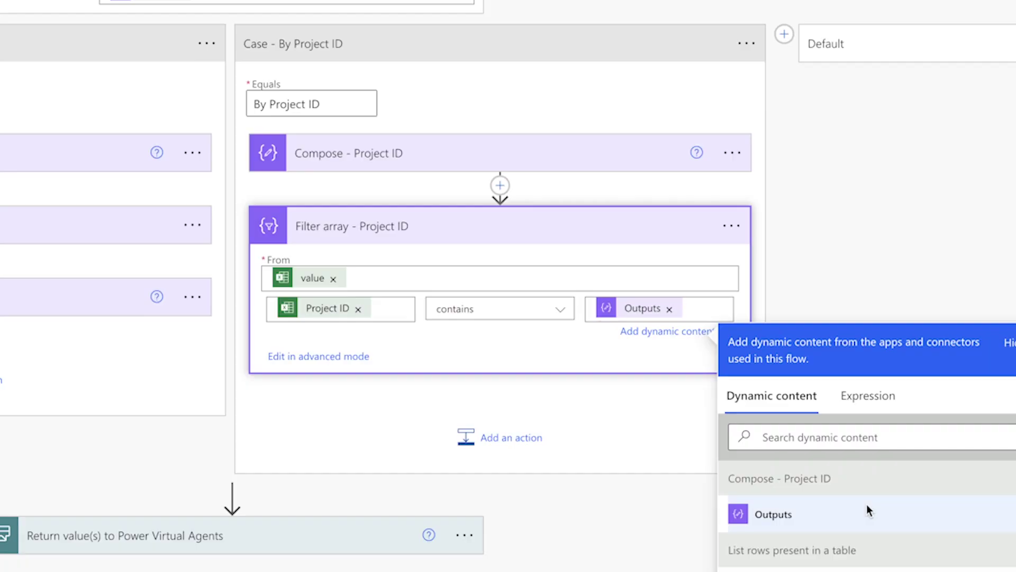
click(351, 355)
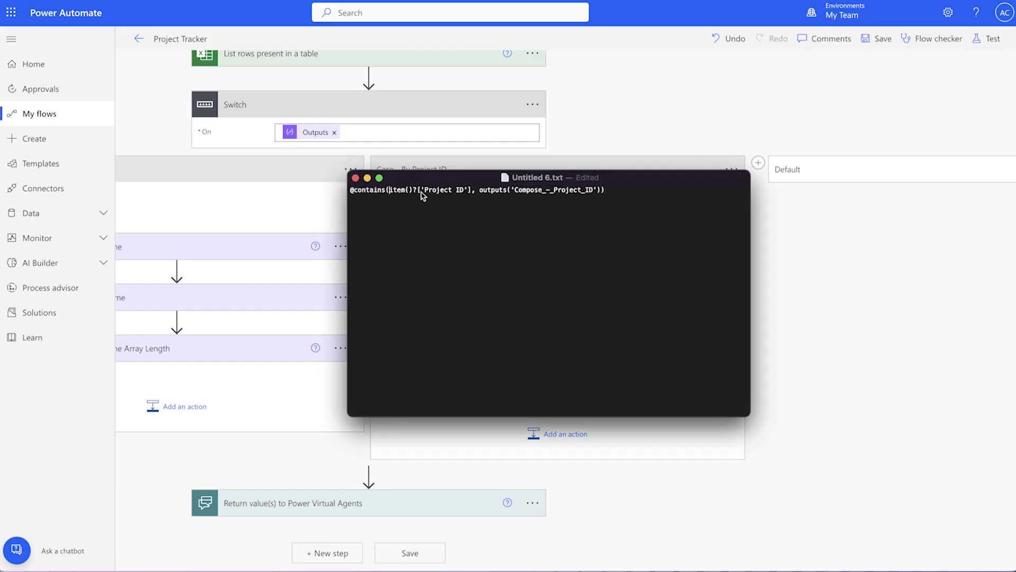
text(toLower)
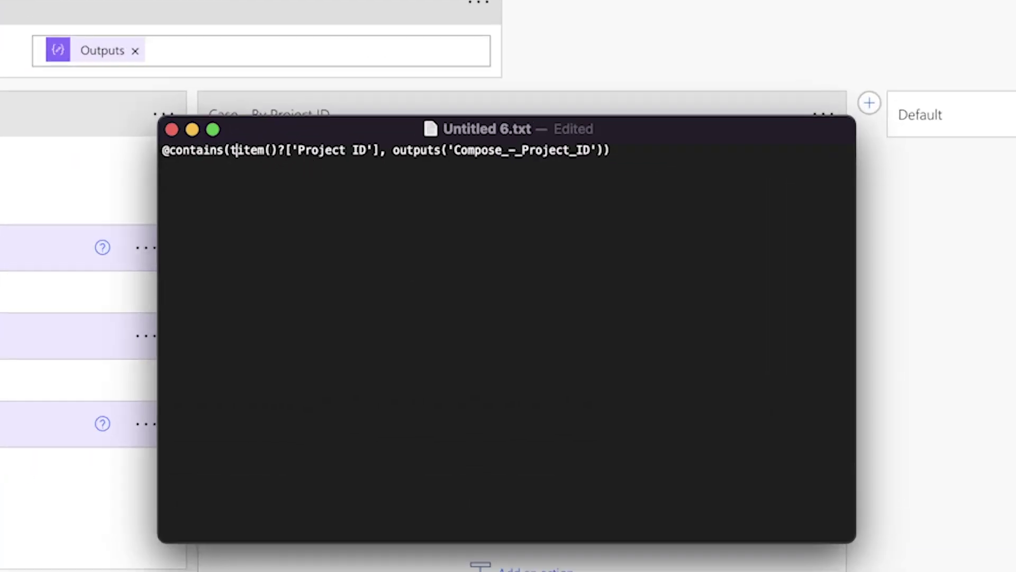
text(()
click(427, 150)
text())
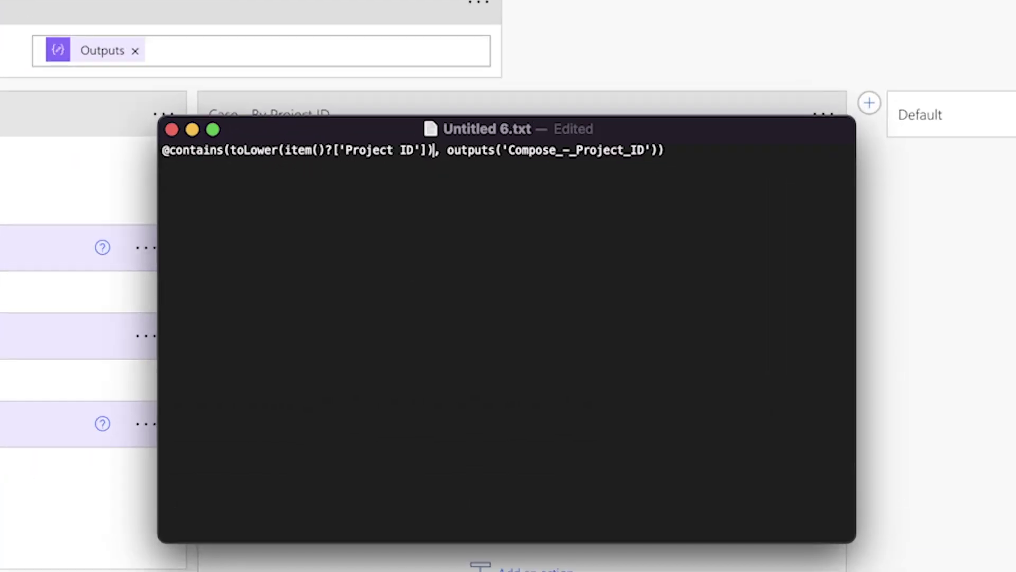
key(super+a)
key(super+c)
triple_click(580, 351)
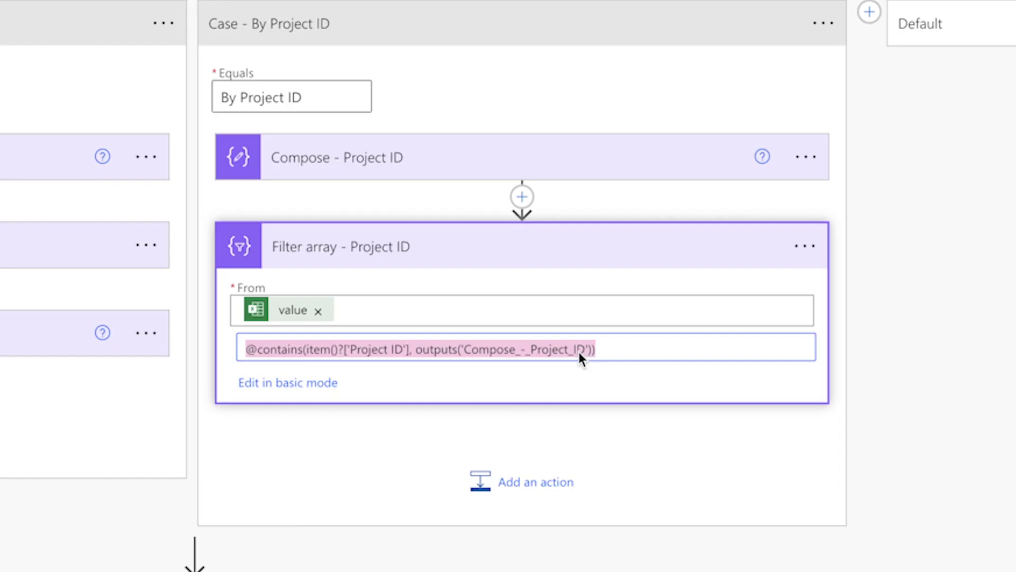
key(super+v)
Add a Compose - Project ID Array Length action with a length() expression around the Filter array - Project ID body, and save the flow.
click(527, 480)
text(compose)
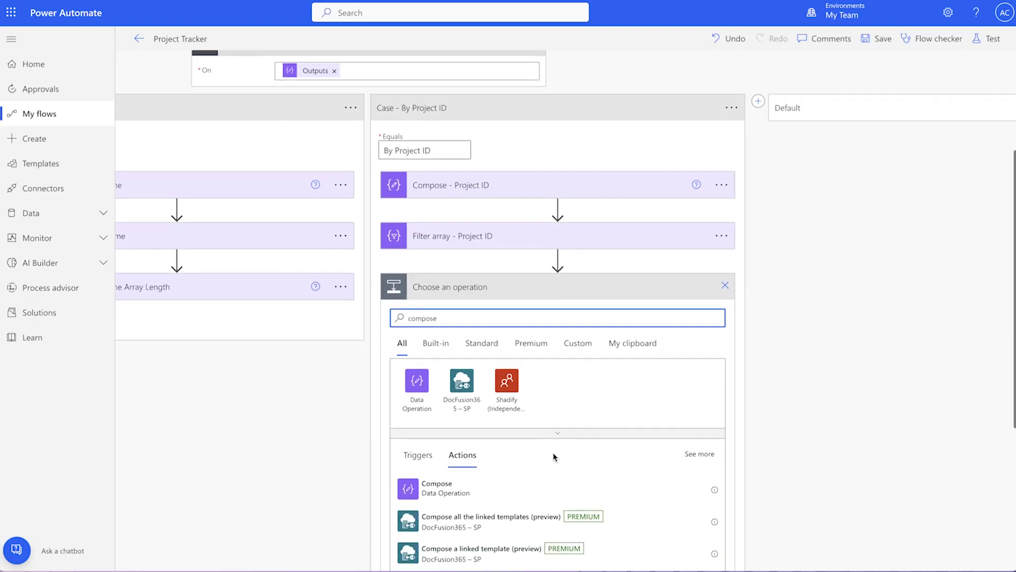
click(437, 487)
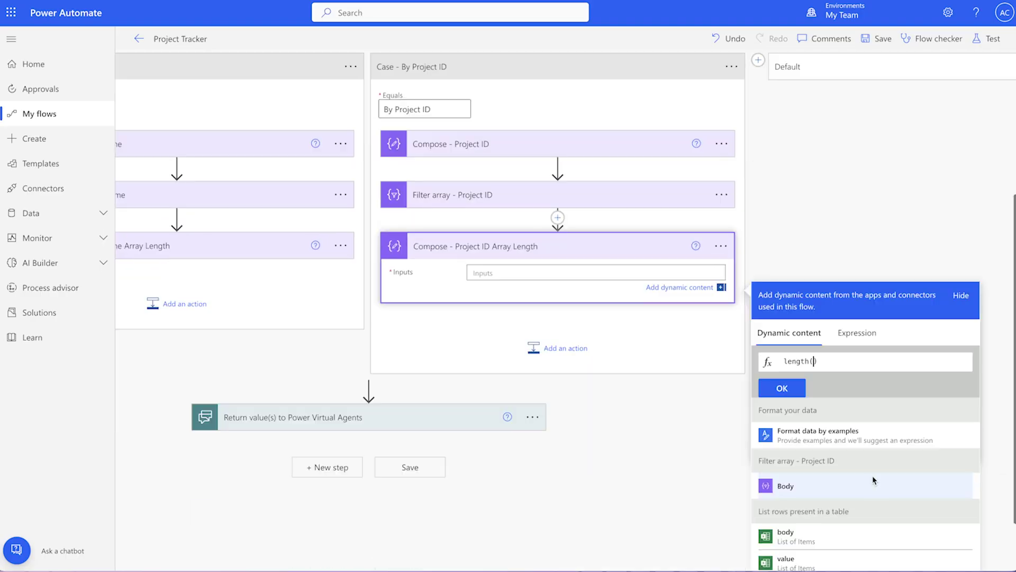
click(777, 387)
click(877, 42)
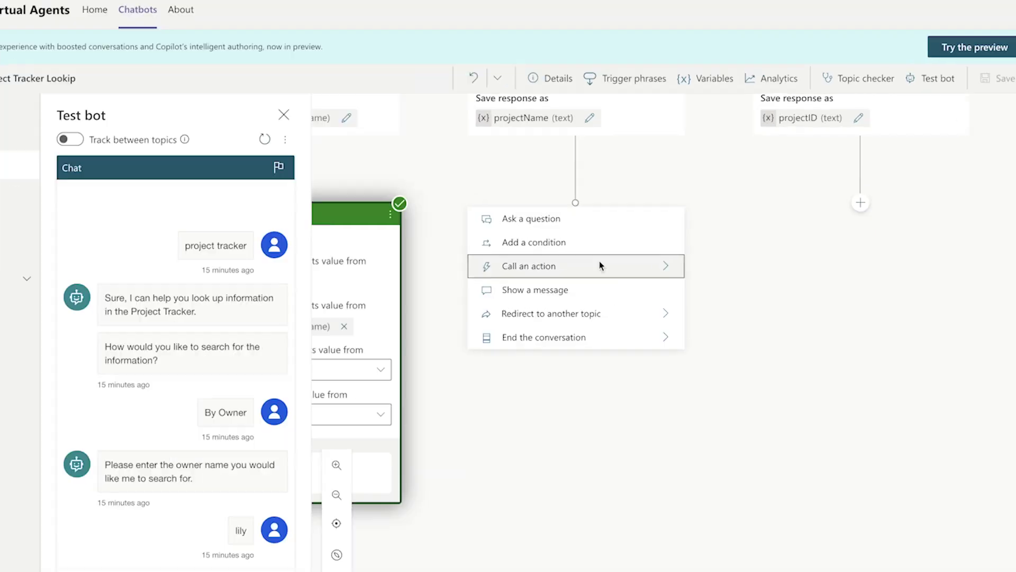
Switch to Power Virtual Agents and call the Project Tracker flow after the project name question, with varSearchBy as the Search Option.
mouse_move(655, 263)
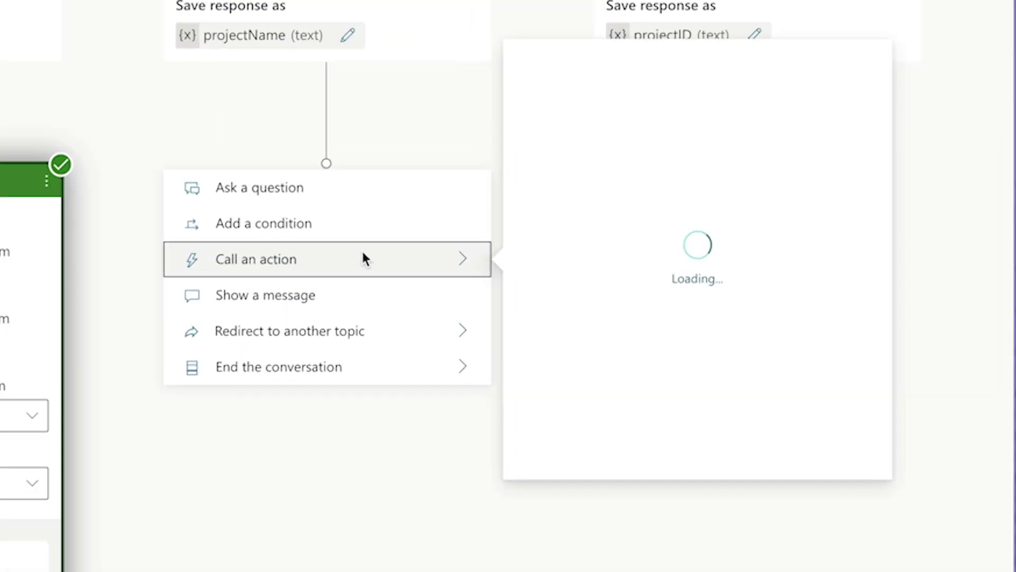
scroll(709, 357, down, 1)
click(726, 440)
click(619, 181)
click(595, 355)
Set the project name branch's flow inputs: Project Owner to null, Project Name to the projectName variable and Project ID to null.
click(522, 247)
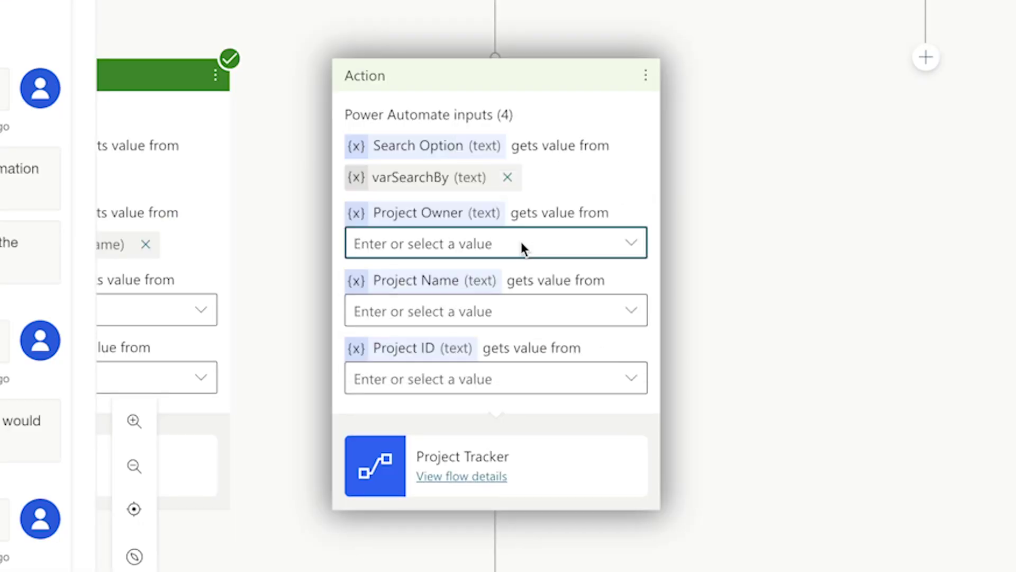
text(null)
click(632, 309)
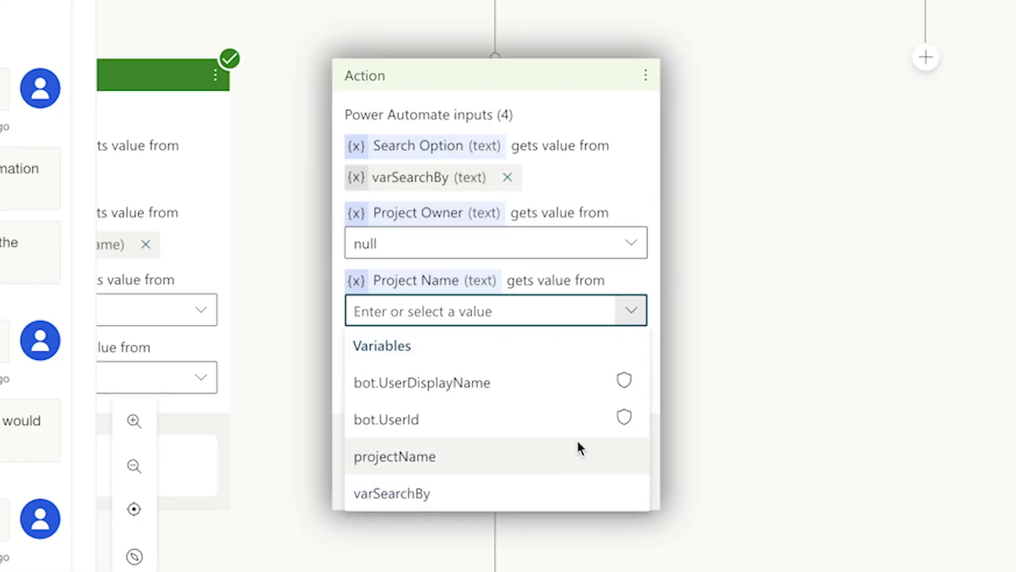
click(529, 457)
click(466, 378)
text(null)
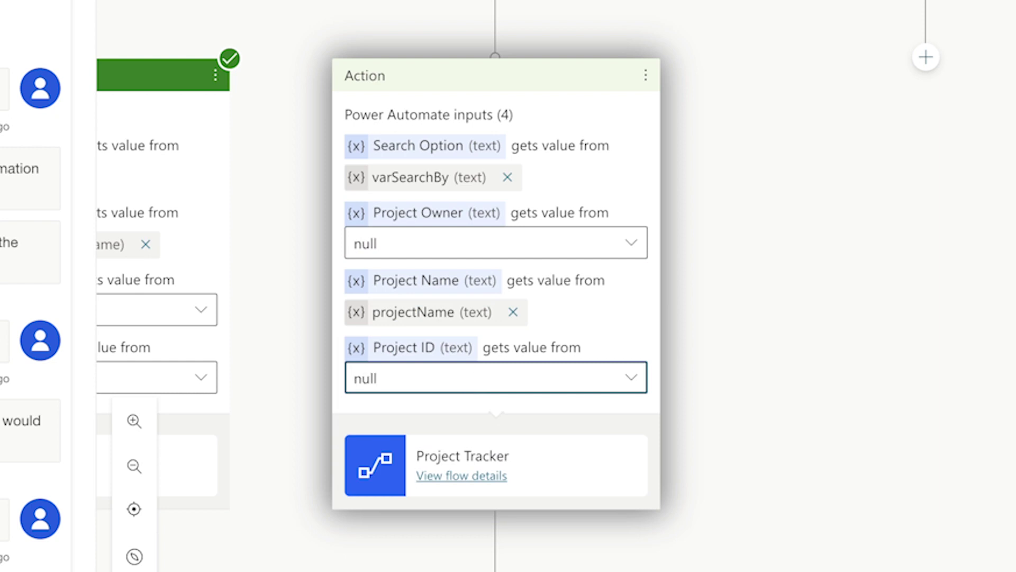
Call the Project Tracker flow after the project ID question and set its Search Option input to varSearchBy.
click(926, 58)
mouse_move(892, 291)
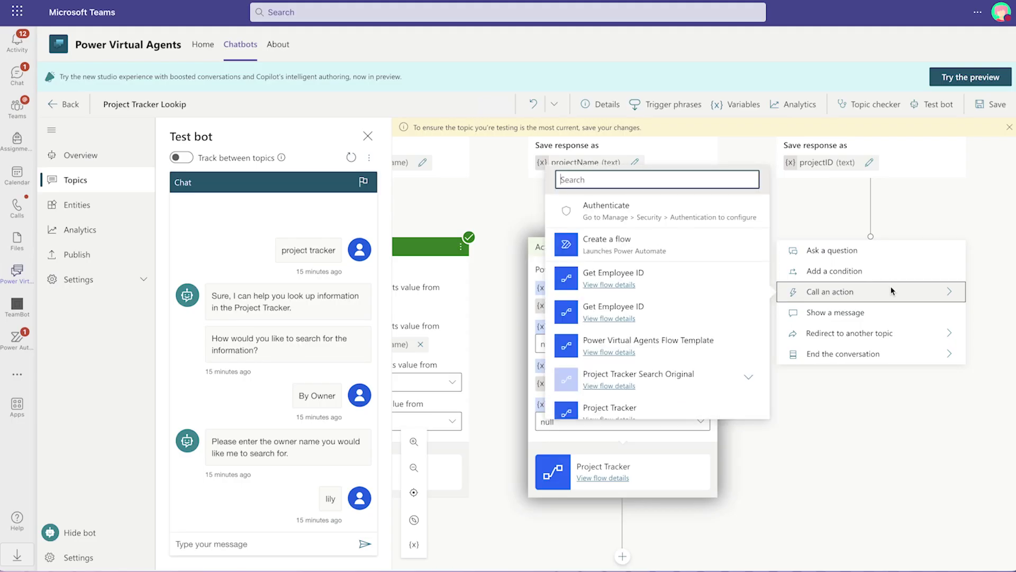
click(610, 407)
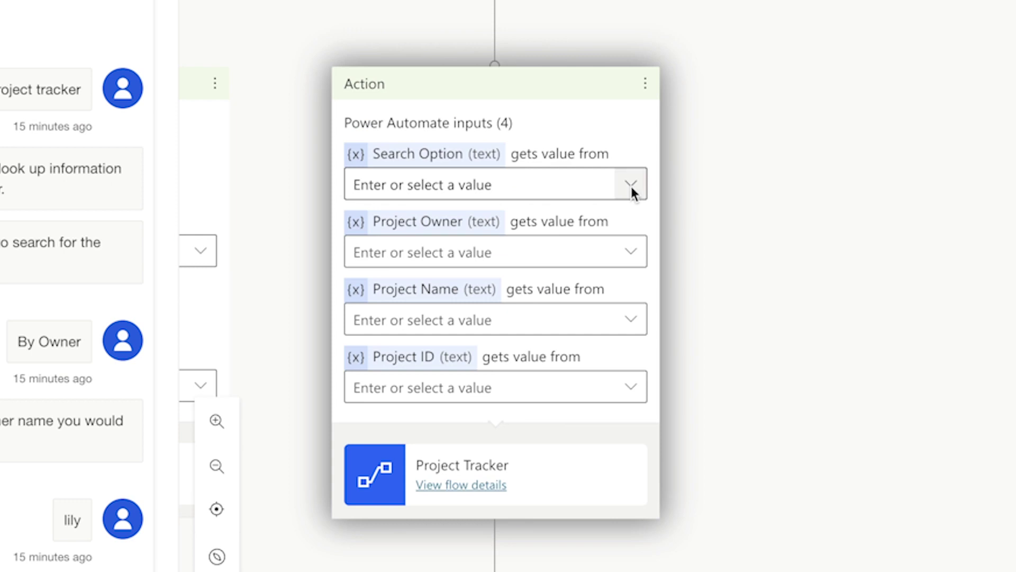
click(630, 184)
click(610, 364)
Set the project ID branch's Project Owner and Project Name inputs to null and Project ID to the projectID variable, and save the topic.
click(495, 262)
text(null)
click(542, 313)
text(nul)
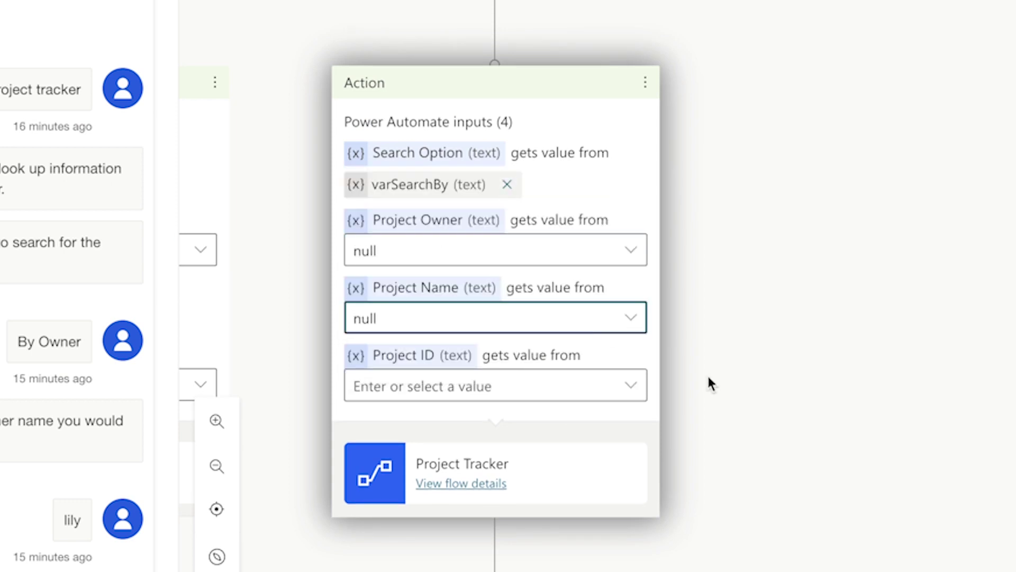
click(644, 386)
click(591, 520)
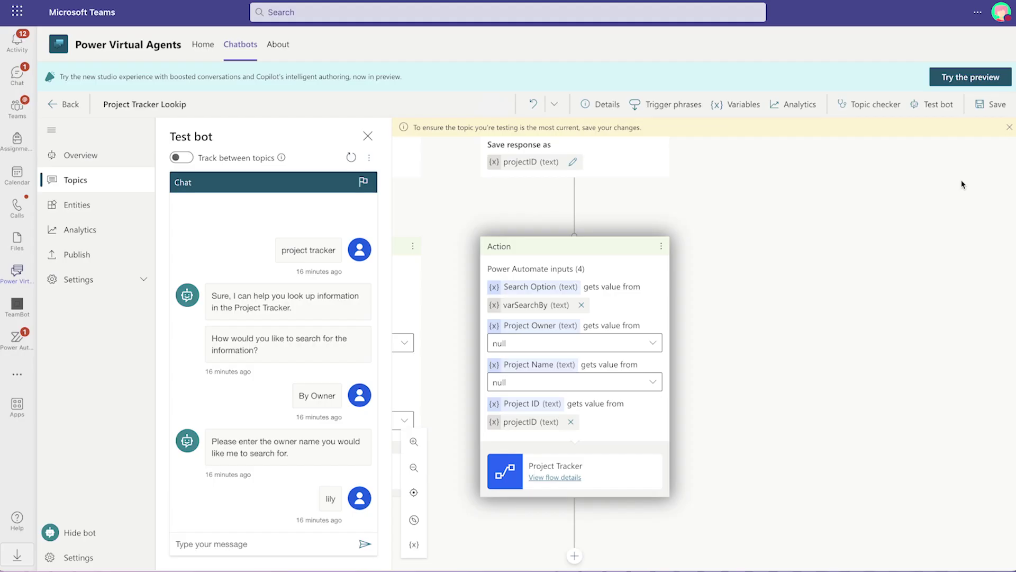
click(997, 105)
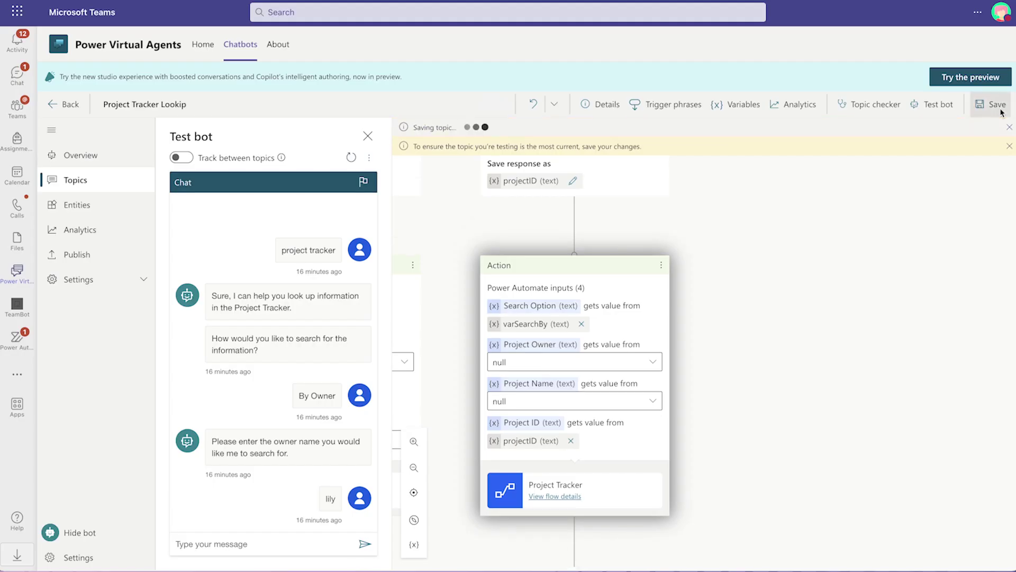
Test the bot with the message "project tracker", choose By Project Name and submit "crimson" as the project name.
click(256, 543)
text(project)
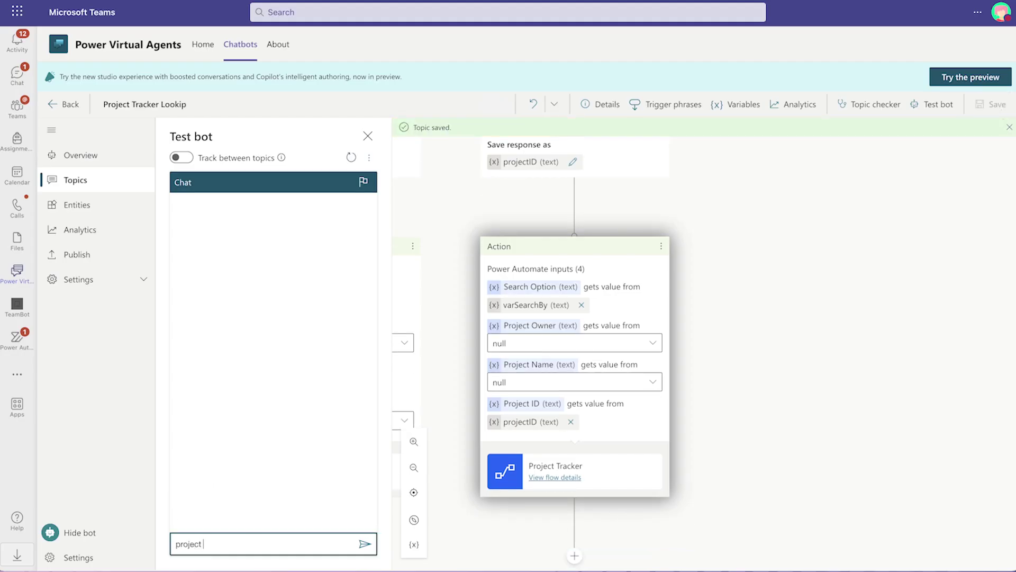
text( tracker)
key(Return)
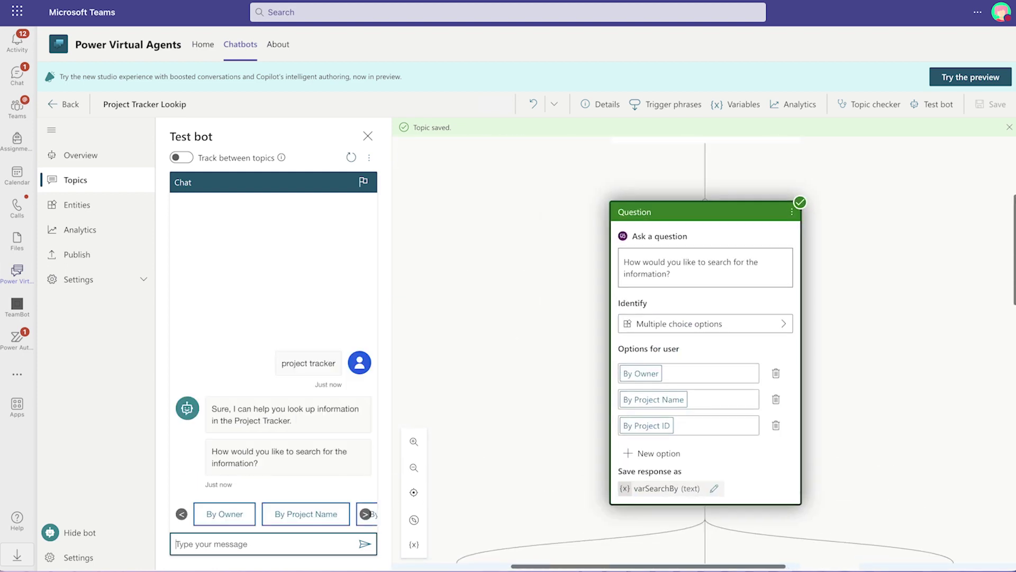
click(306, 514)
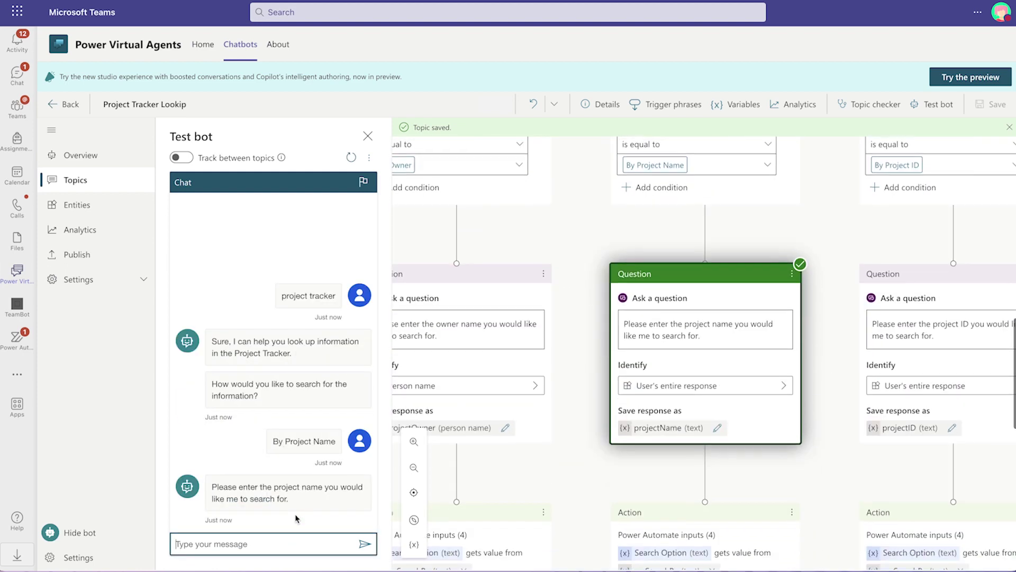
text(crimson)
key(Return)
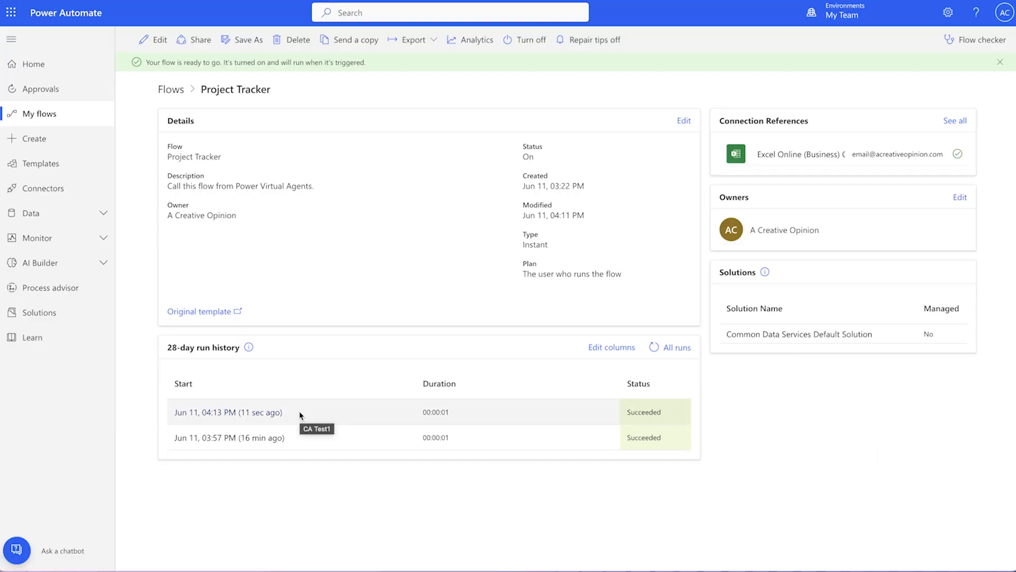
Open the latest Project Tracker flow run in Power Automate and examine the Project Name compose and filter array results.
click(300, 410)
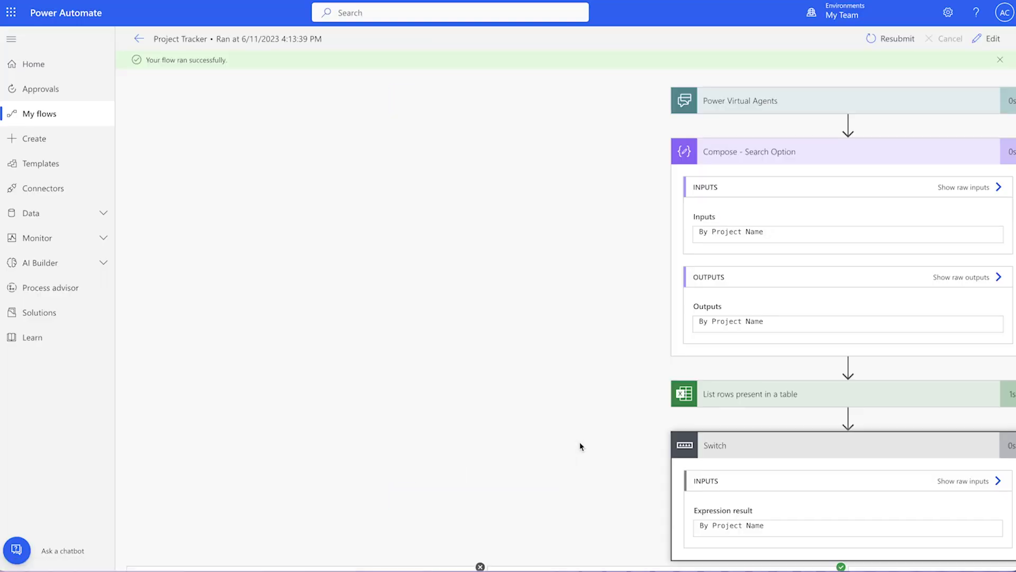
click(640, 468)
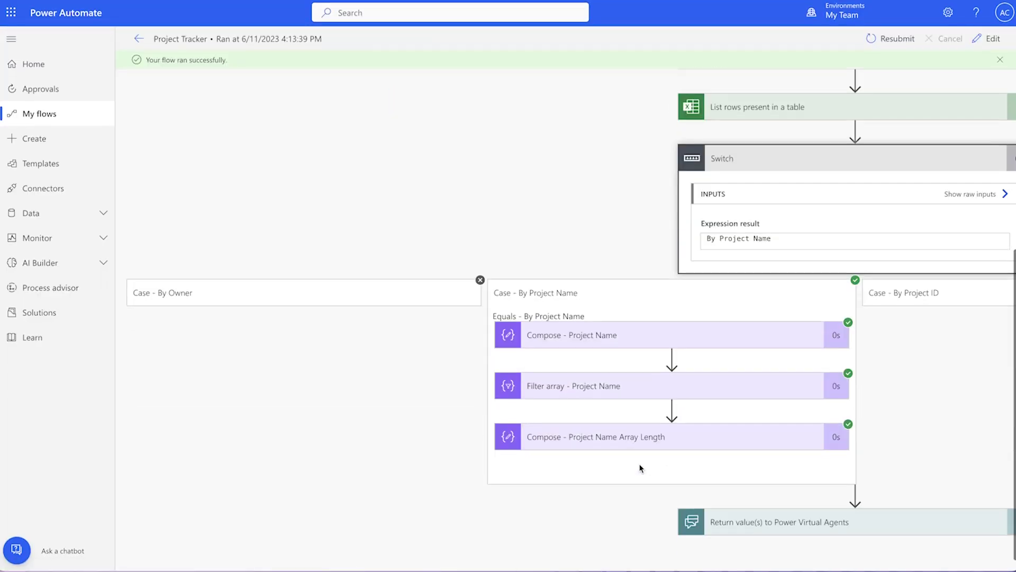
click(596, 338)
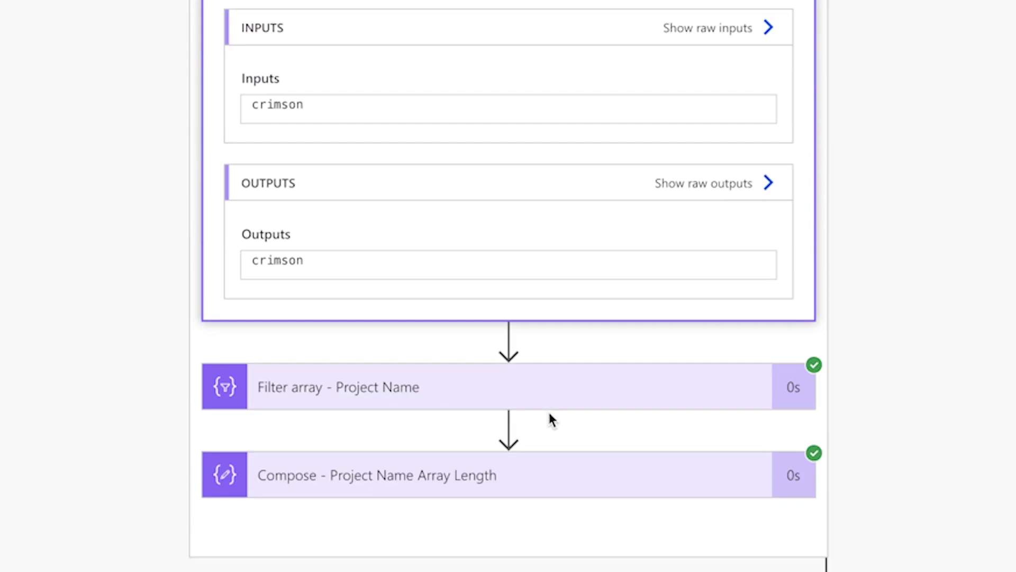
scroll(463, 345, down, 1)
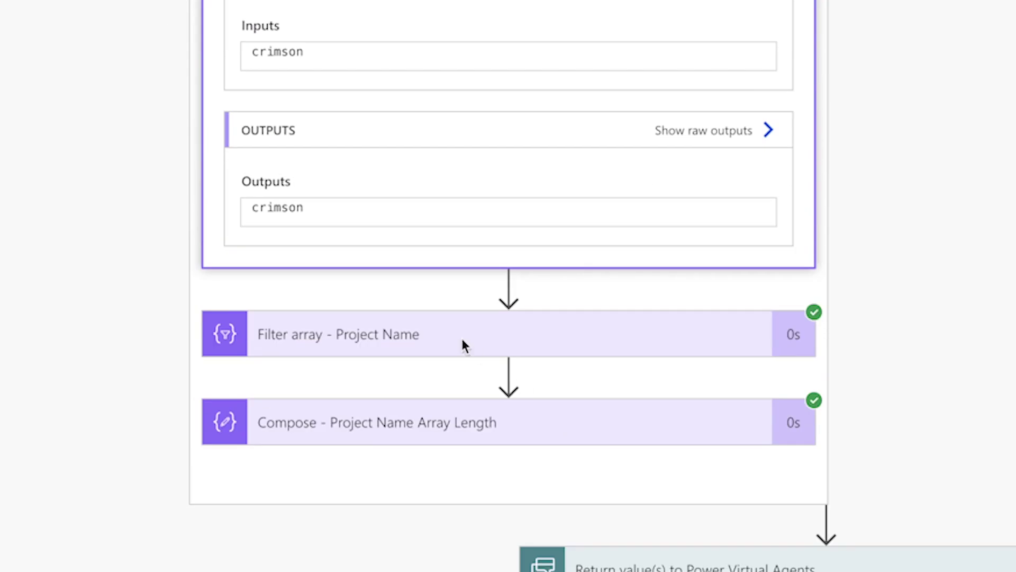
click(463, 346)
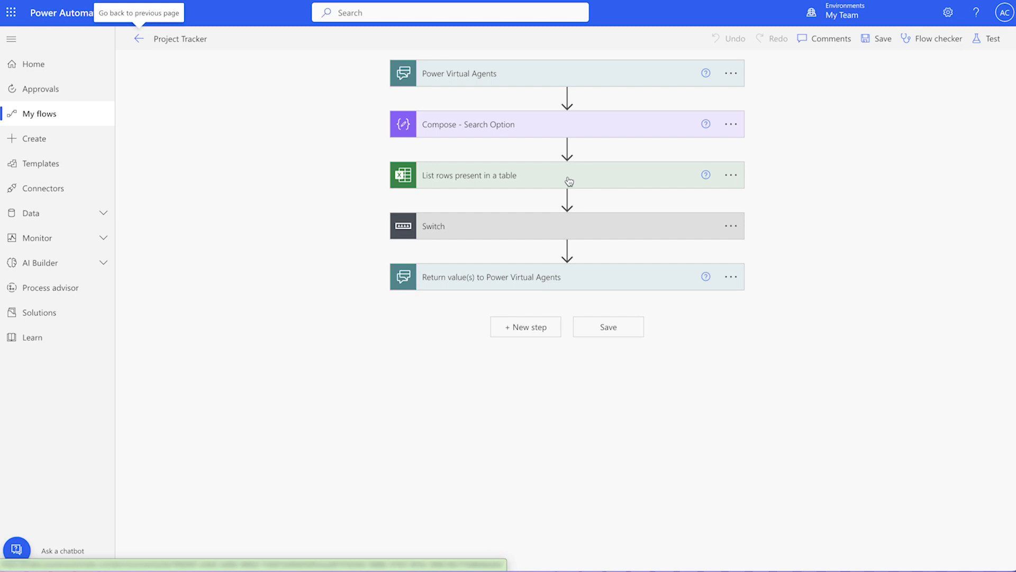
In the flow editor, insert an Initialize variable action below List rows present in a table and rename it init varProjects.
click(567, 200)
click(558, 212)
text(init)
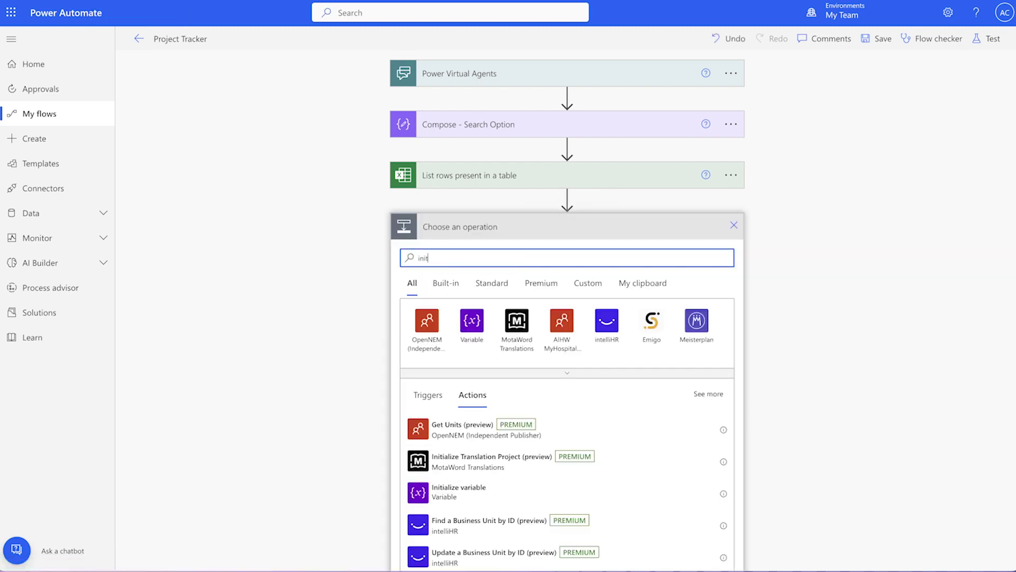
click(609, 488)
click(731, 226)
click(782, 268)
text(init varProject)
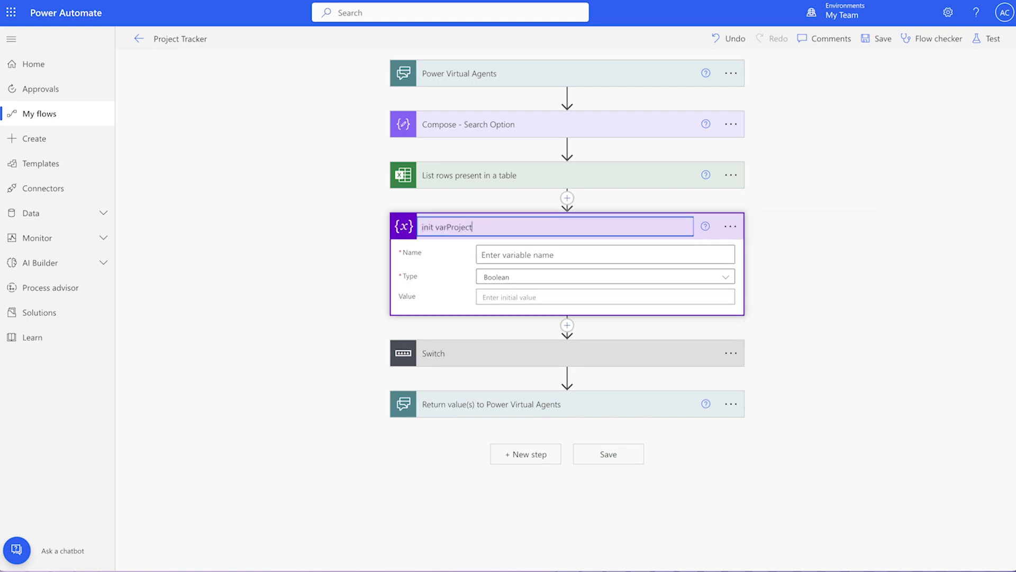
text(s)
Name the variable in the init varProjects action varProjects and choose its data type.
click(508, 254)
text(varProje)
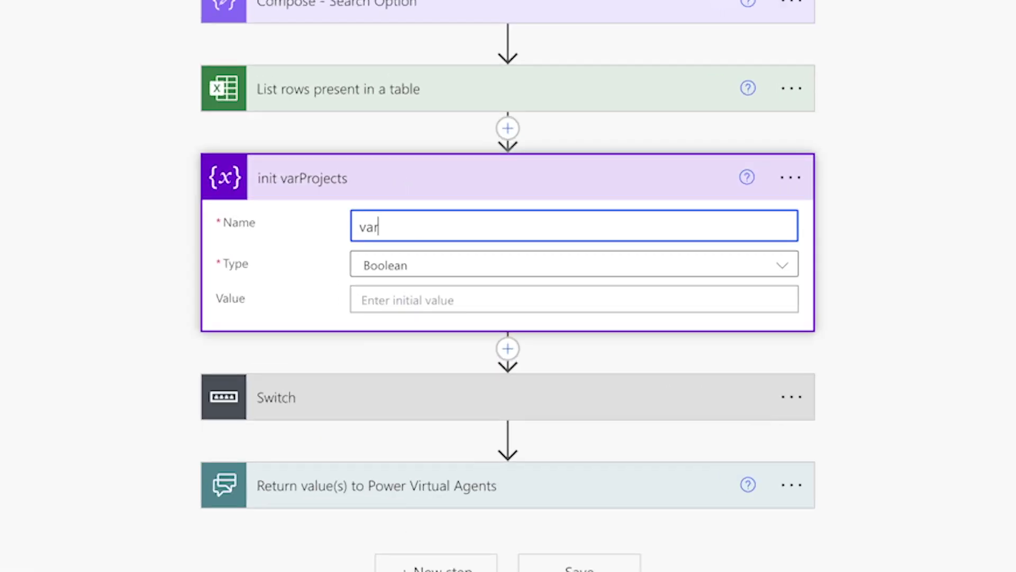
click(421, 265)
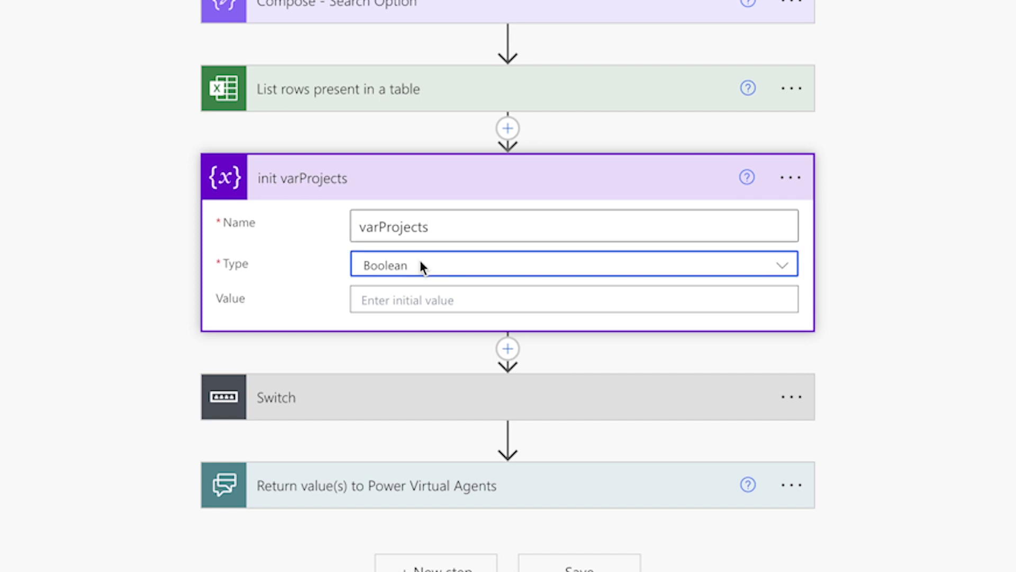
click(491, 465)
Insert an Initialize variable action named init varProjectList below init varProjects, name its variable varProjectList and choose its type.
click(507, 348)
click(510, 376)
text(init)
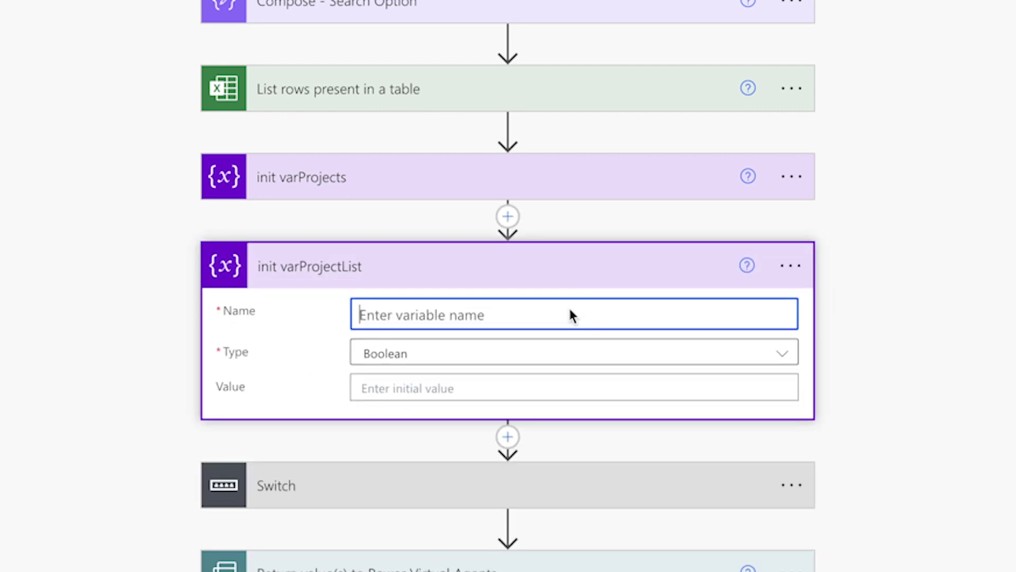
text(varProjectList)
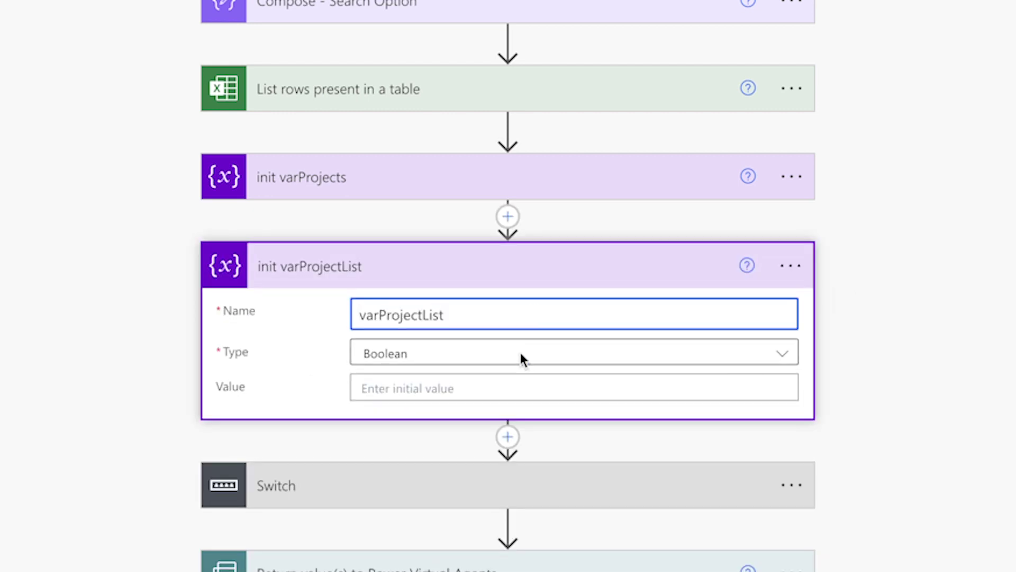
click(521, 359)
click(547, 486)
Insert an Initialize variable action named init varResults below init varProjectList, name its variable varResults and choose its type.
click(508, 437)
click(492, 468)
text(ini)
click(549, 485)
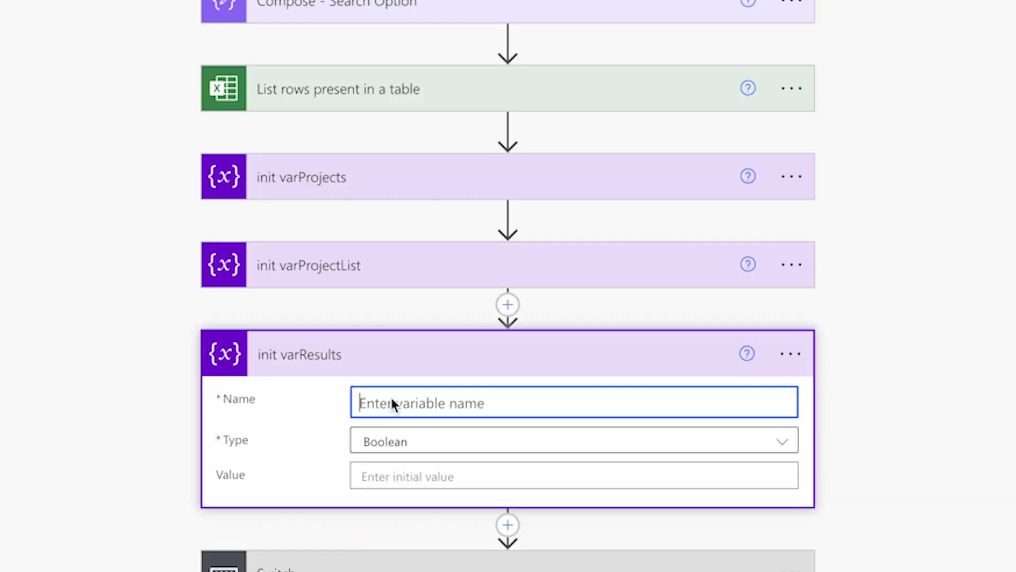
text(var)
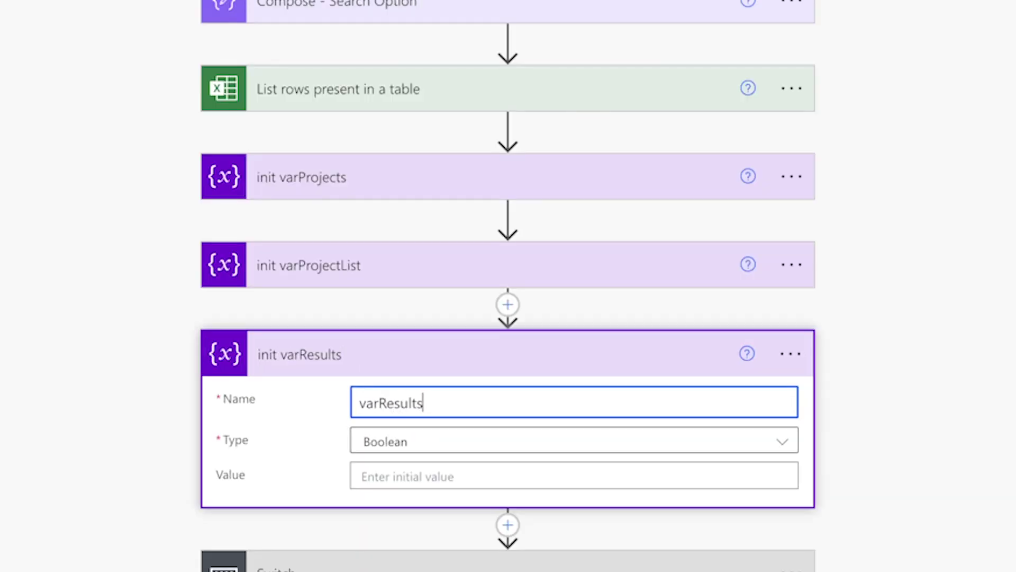
text(Results)
click(453, 440)
click(455, 568)
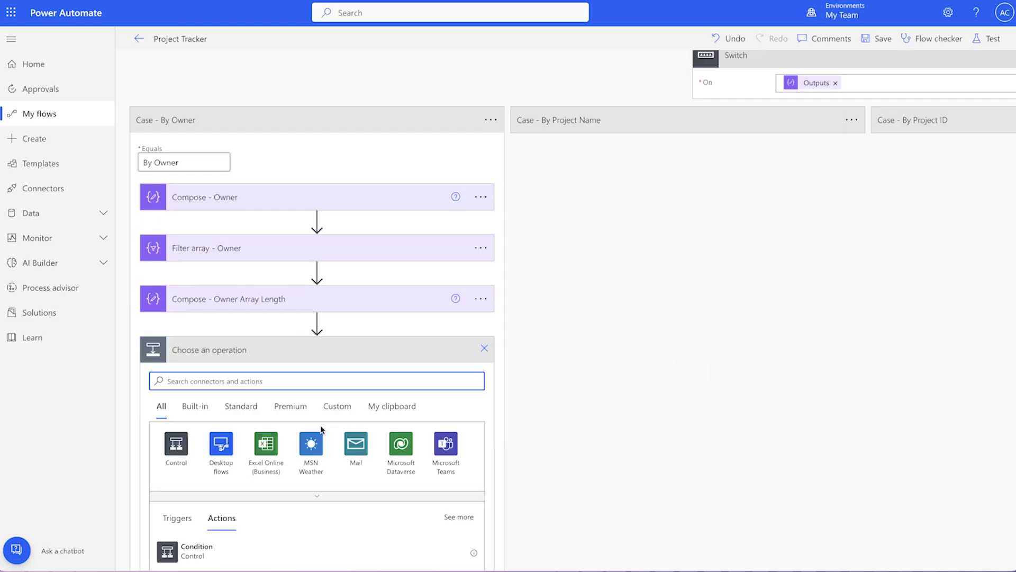
Add a Set variable action named varProjects - Owner to the By Owner case, setting varProjects to the Body of Filter array - Owner.
text(set var)
scroll(317, 423, down, 3)
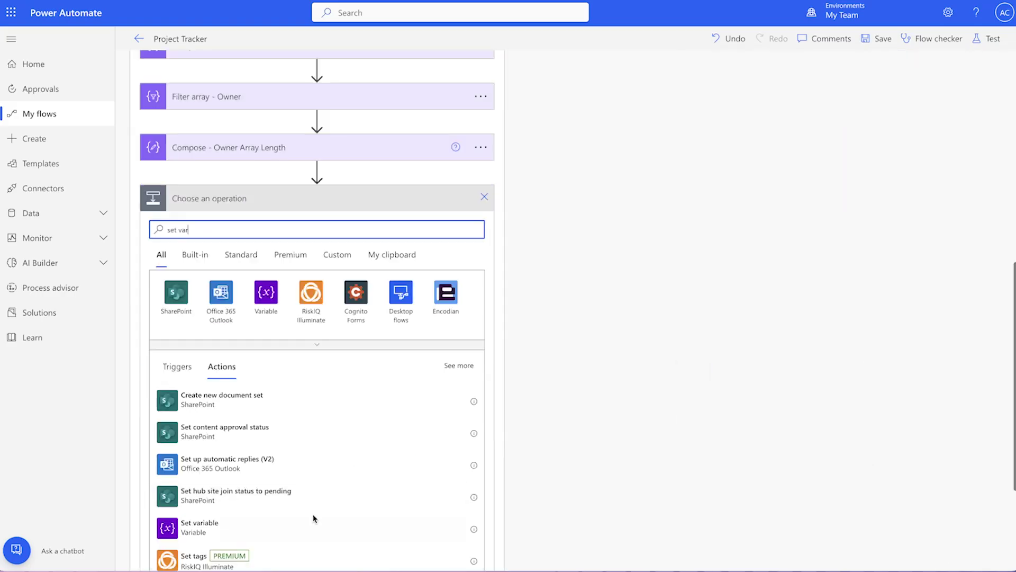
click(313, 516)
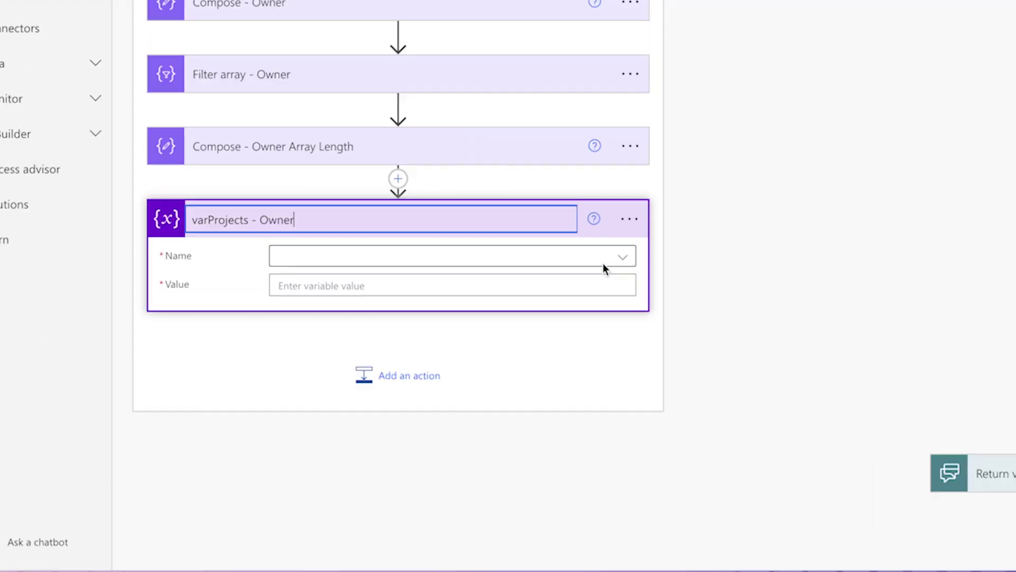
click(604, 264)
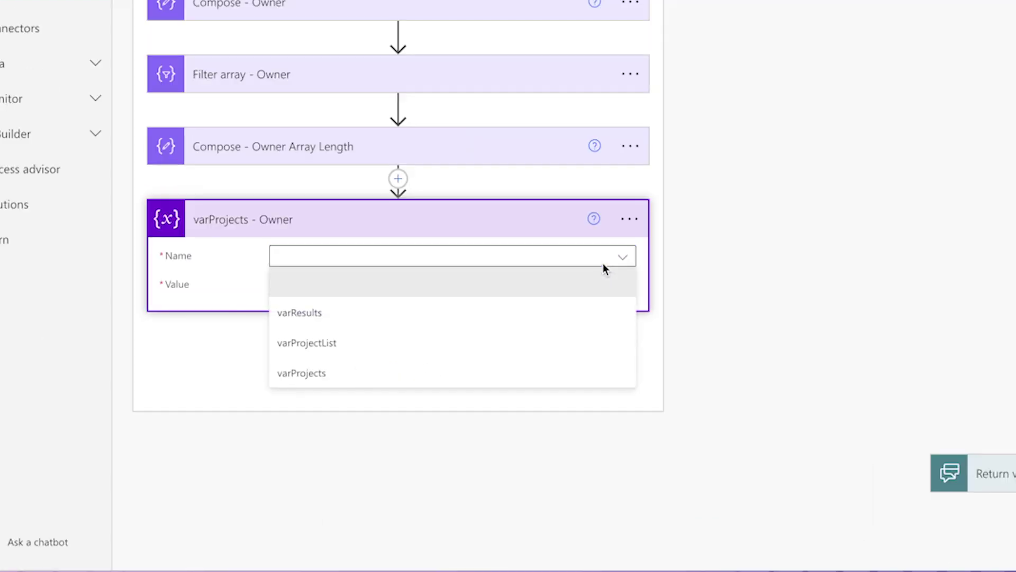
click(583, 371)
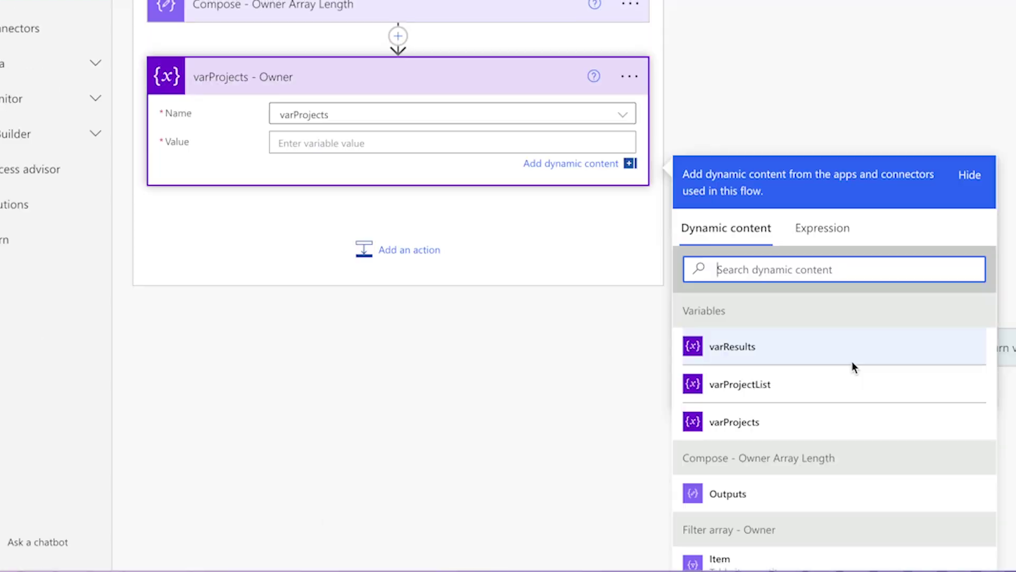
scroll(853, 362, down, 2)
click(819, 517)
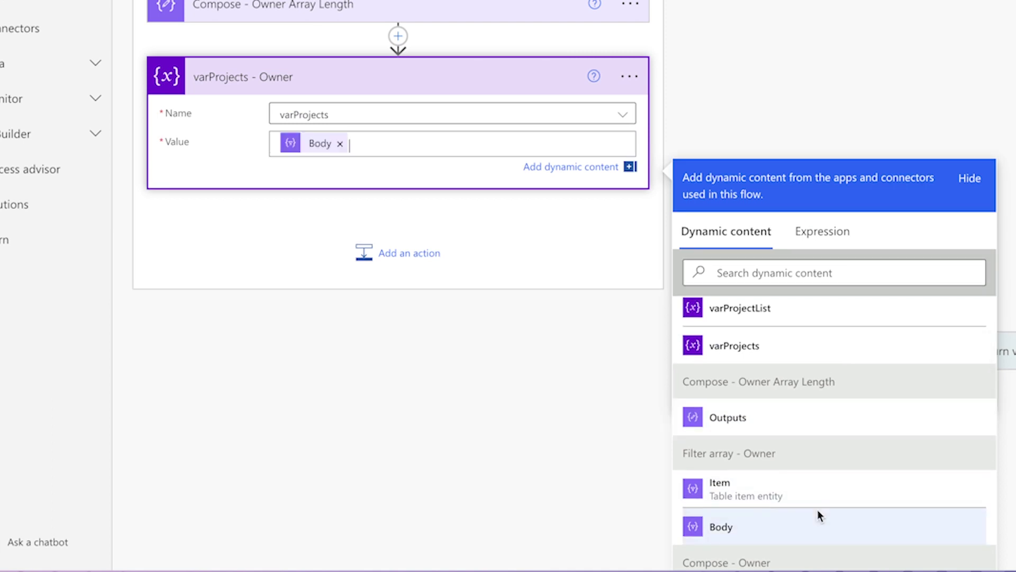
Add a Set variable action named varProjects - Project Name to the By Project Name case, setting varProjects to the Body of Filter array - Project Name.
click(574, 227)
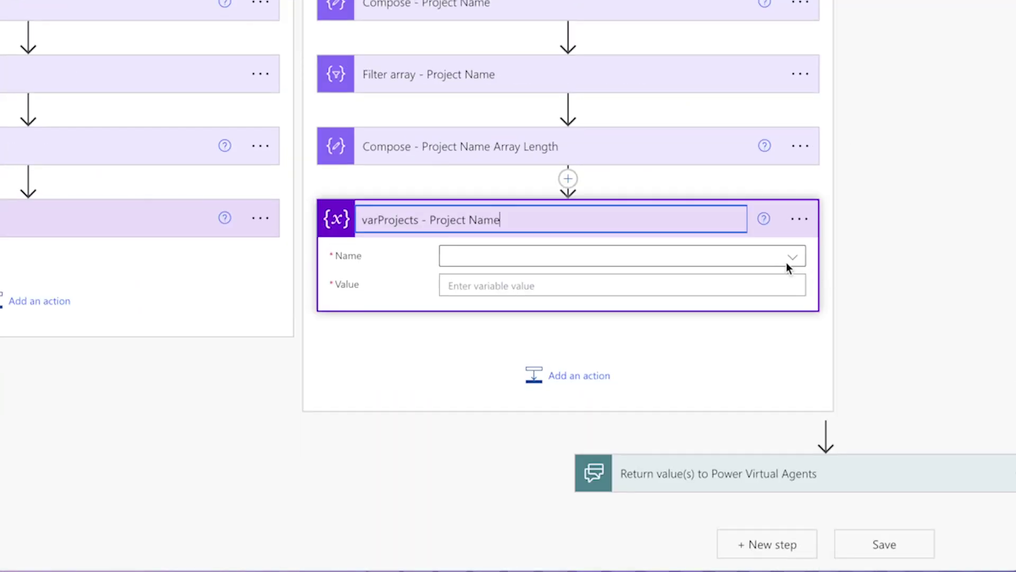
click(784, 256)
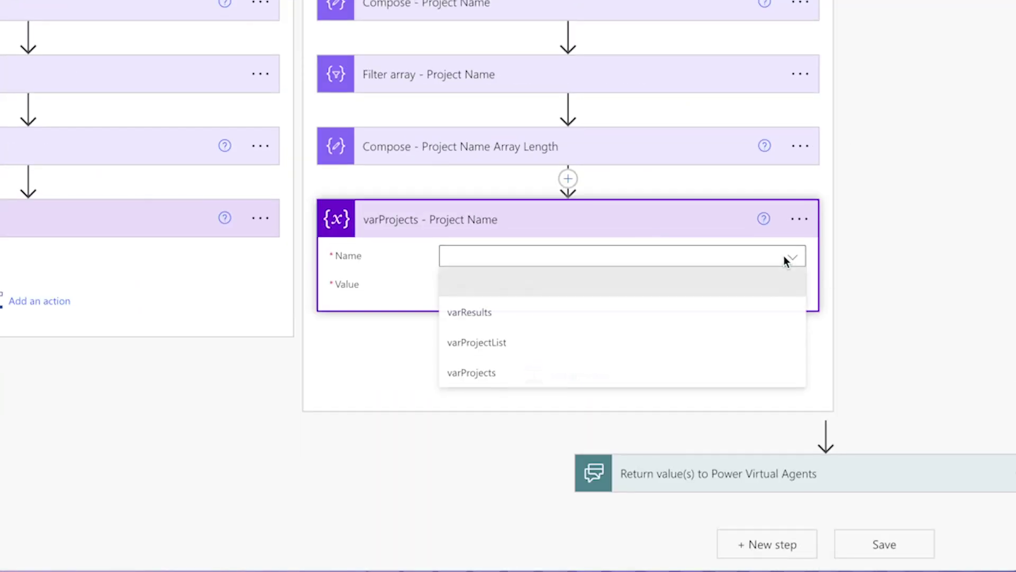
click(714, 371)
click(606, 289)
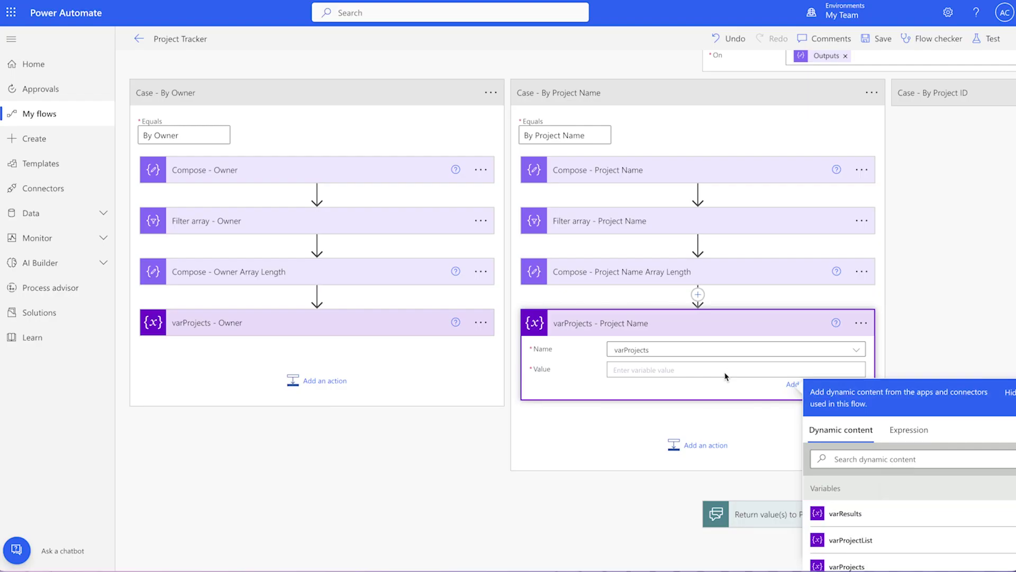
scroll(900, 411, down, 5)
click(861, 429)
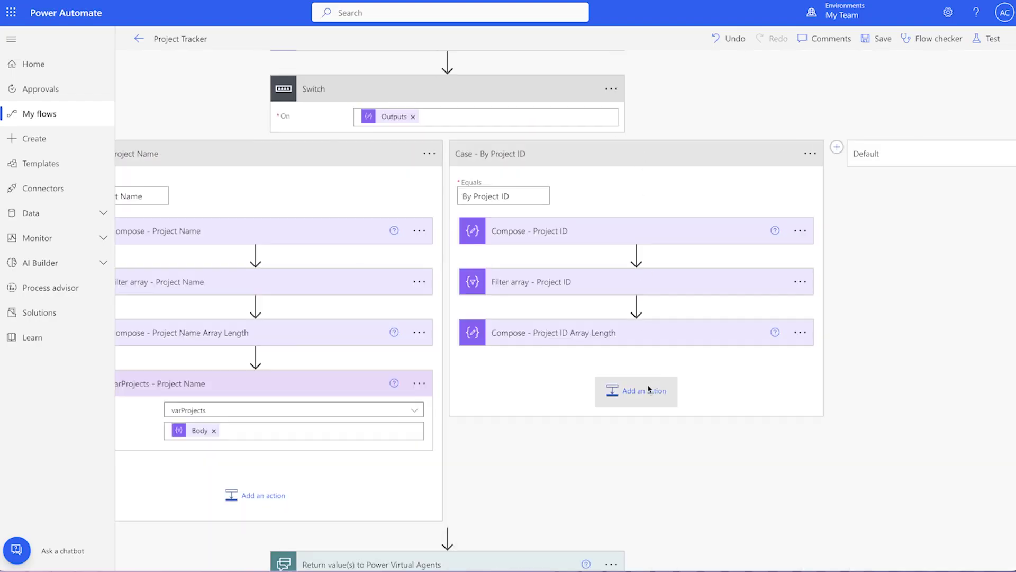
Add a Set variable action named varProjects - Project ID to the By Project ID case, setting varProjects to the Body of Filter array - Project ID.
click(644, 390)
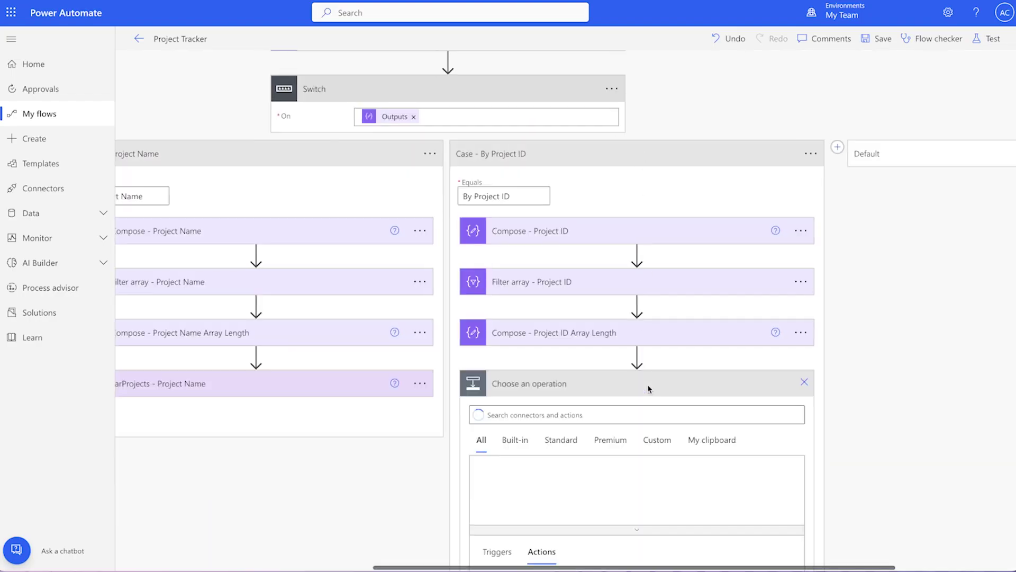
text(set v)
click(655, 516)
scroll(846, 239, down, 1)
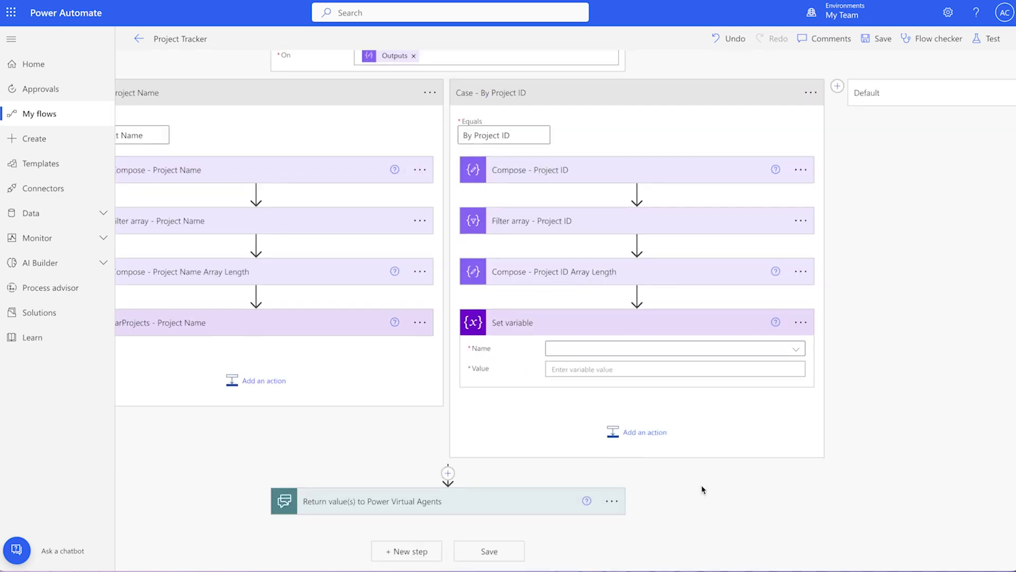
click(644, 349)
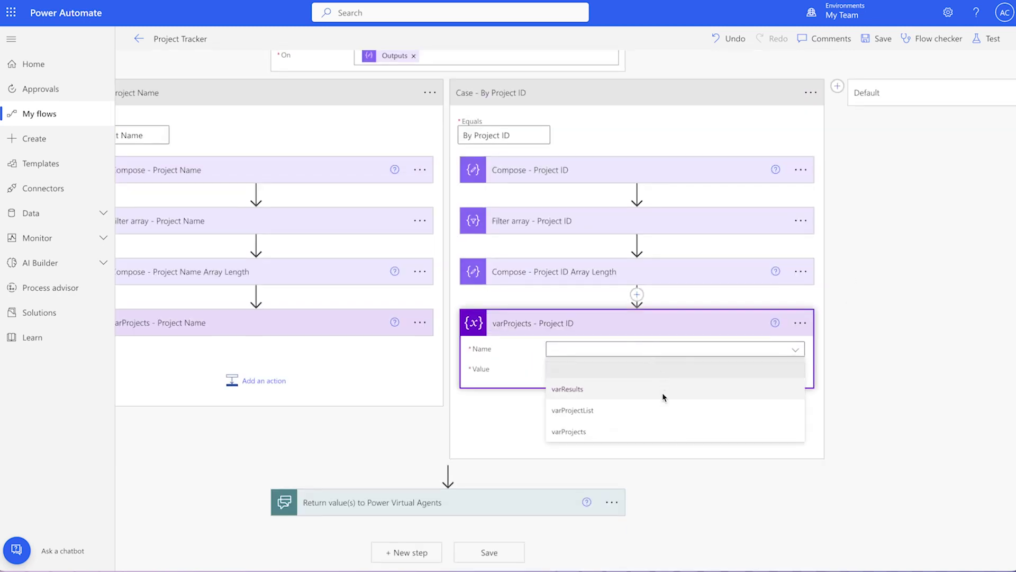
click(662, 431)
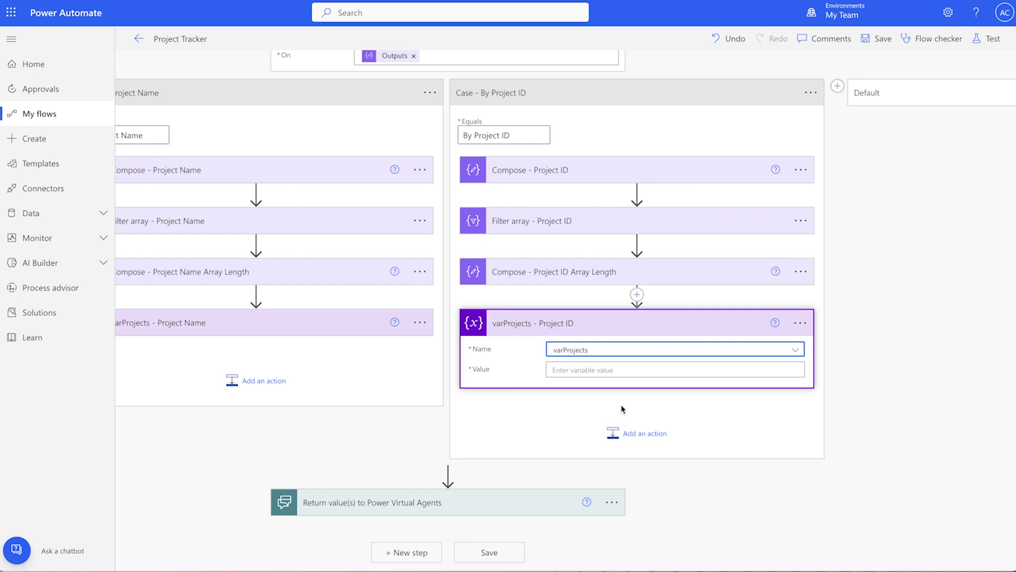
click(598, 370)
click(898, 431)
Insert a Condition between the Switch and the Return value(s) to Power Virtual Agents action.
click(448, 474)
click(440, 490)
click(493, 286)
Set the Condition to check whether the expression length(variables('varProjects')) is equal to 0.
click(465, 307)
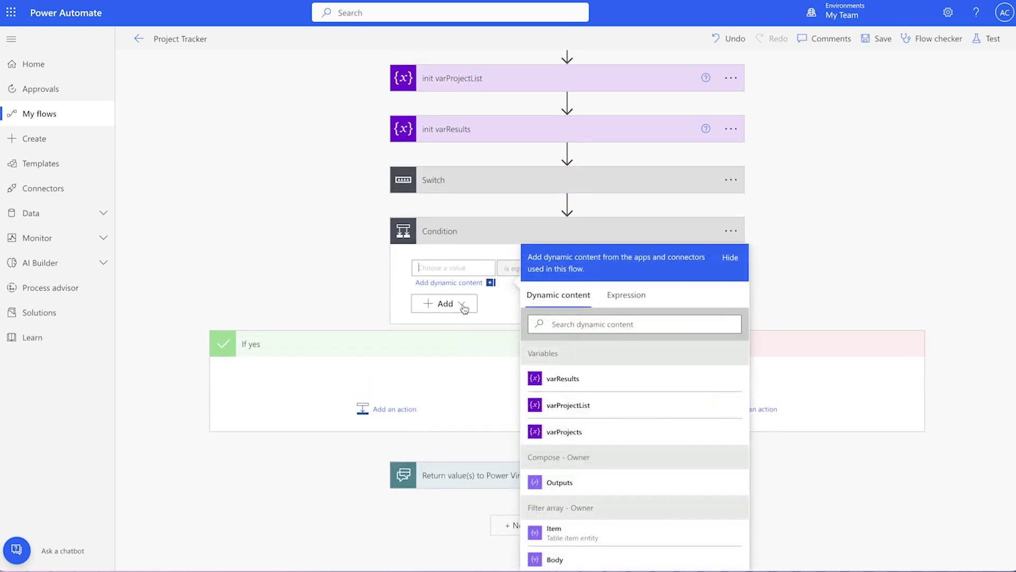
click(627, 295)
text(leng)
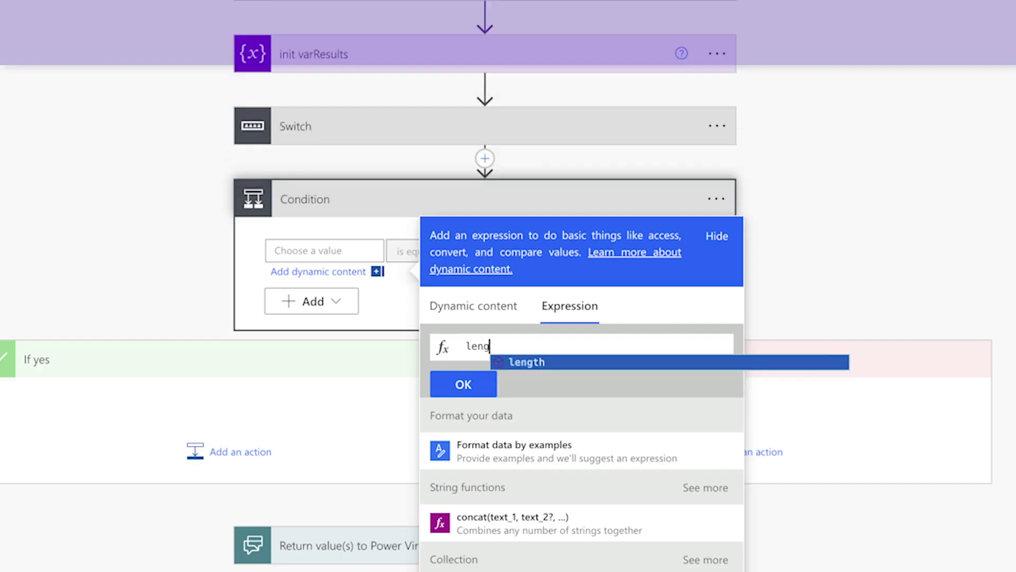
text(th()
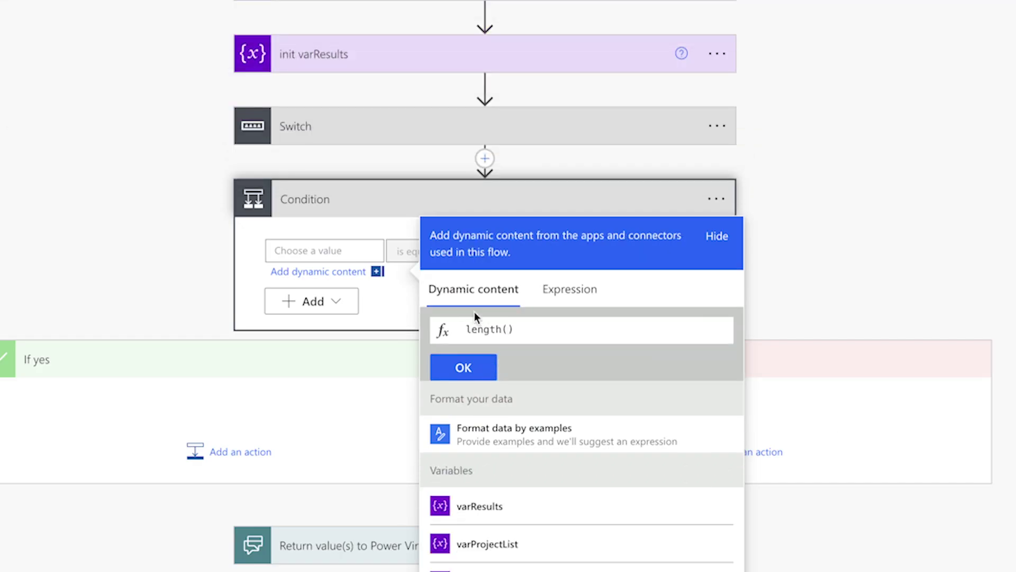
click(569, 568)
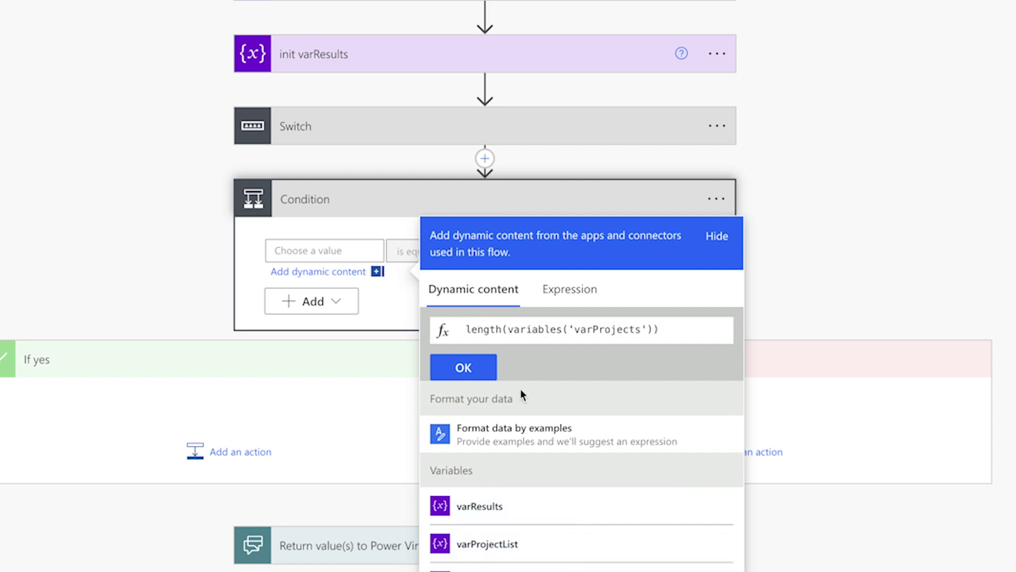
click(463, 367)
click(528, 289)
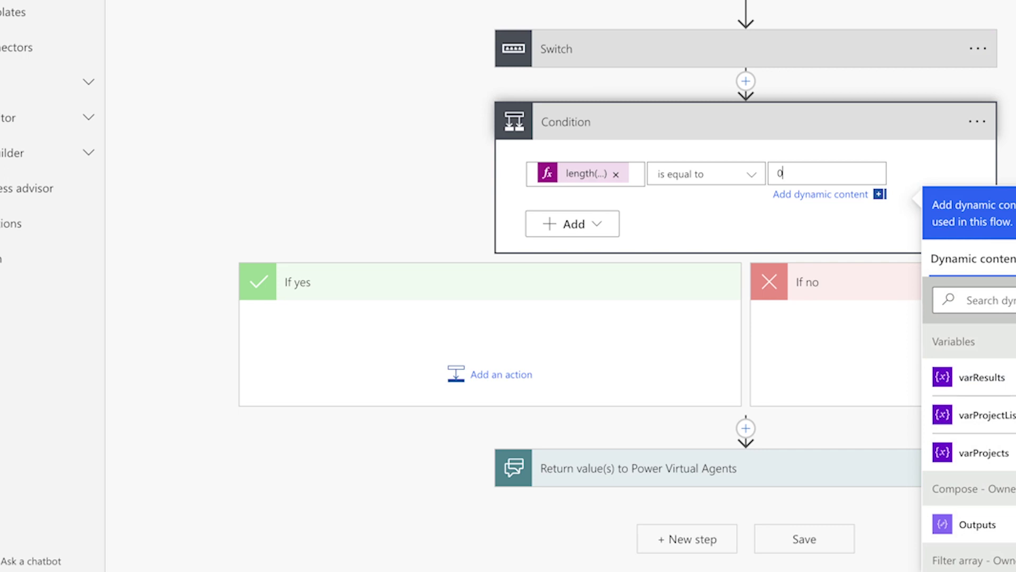
Add a Set variable action to the If yes branch of the Condition and rename it varResults - None Found.
click(236, 454)
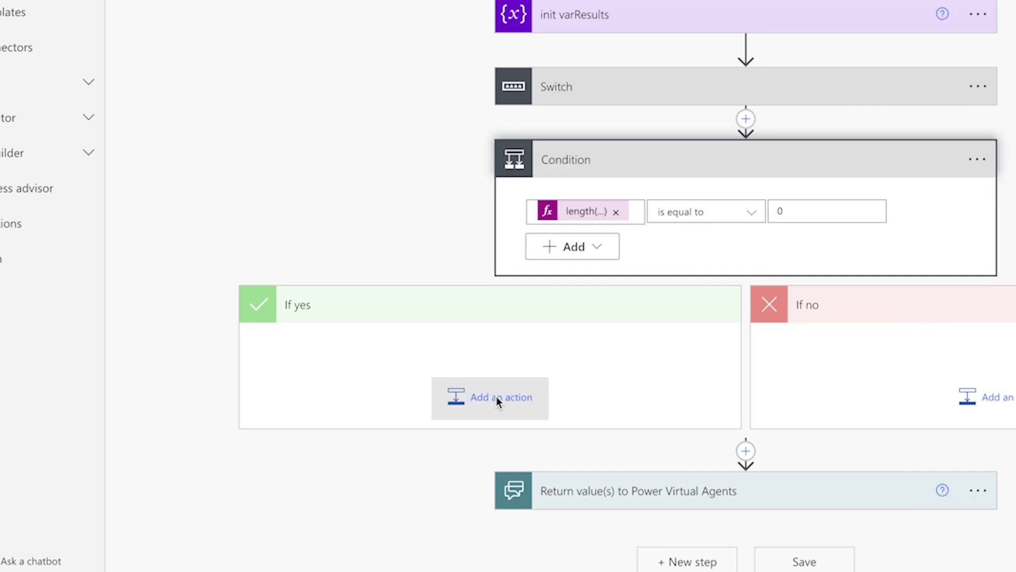
click(235, 453)
text(set)
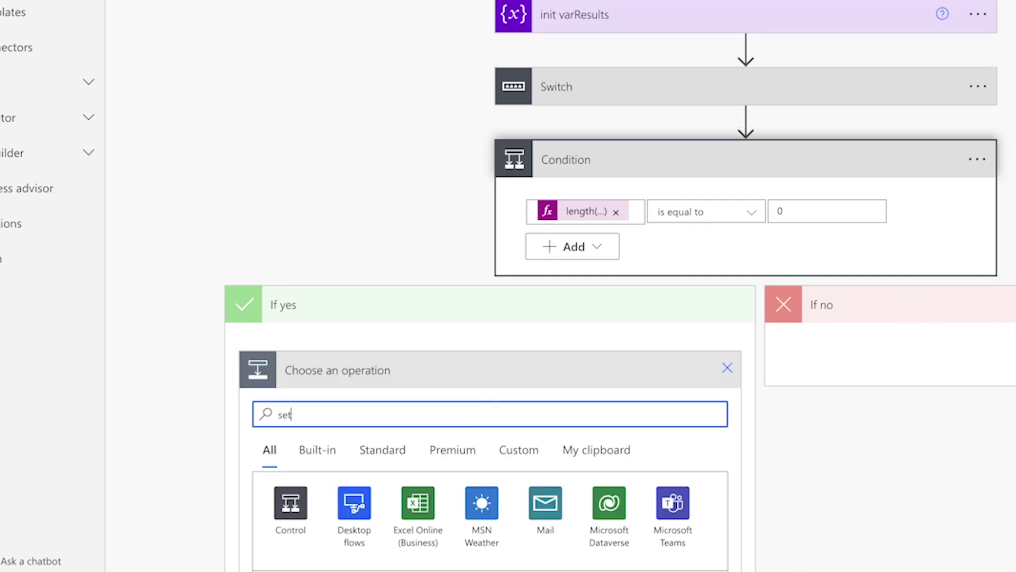
text( var)
scroll(411, 471, down, 5)
click(412, 475)
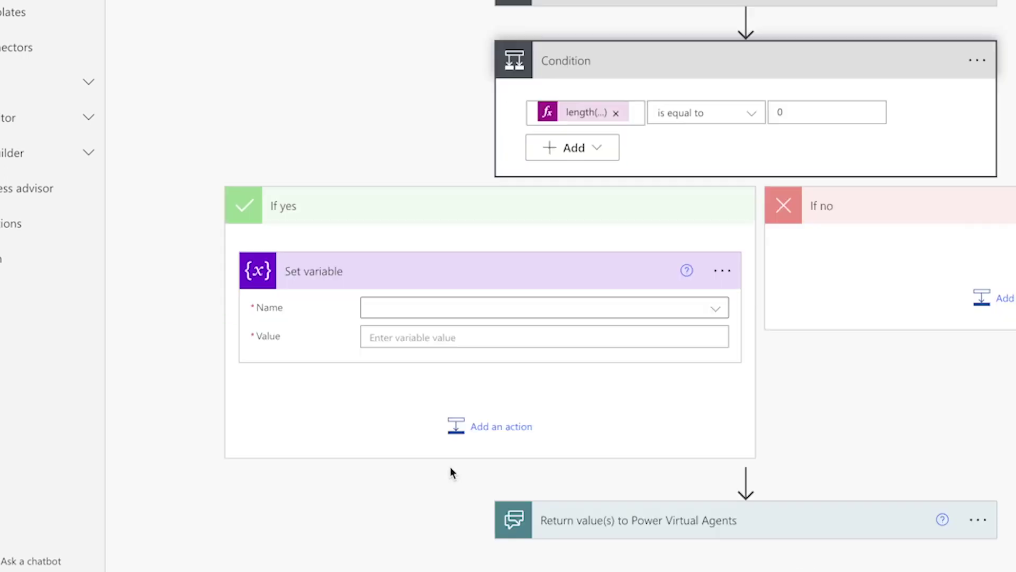
click(724, 242)
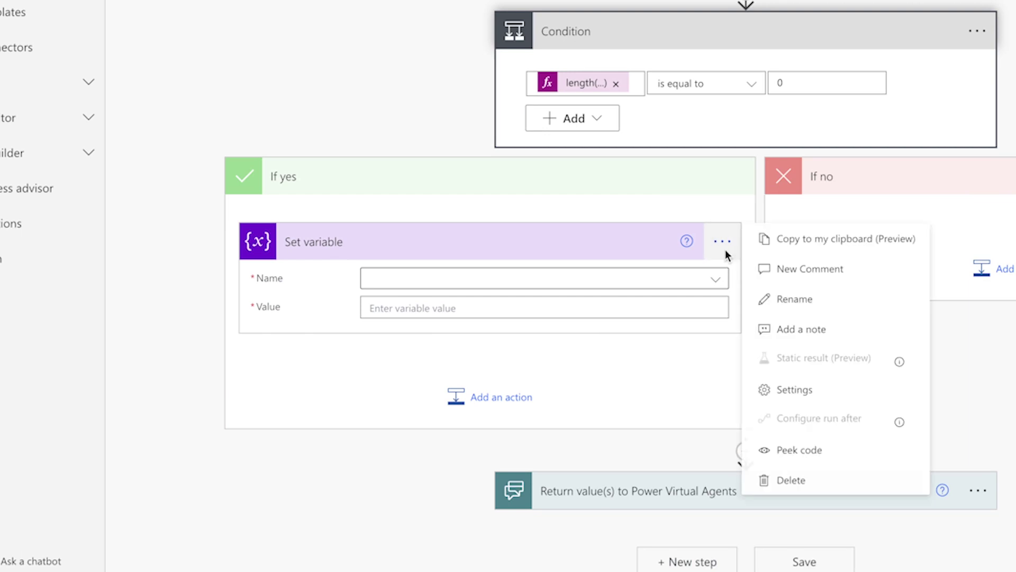
click(782, 295)
text(varResults - None Found)
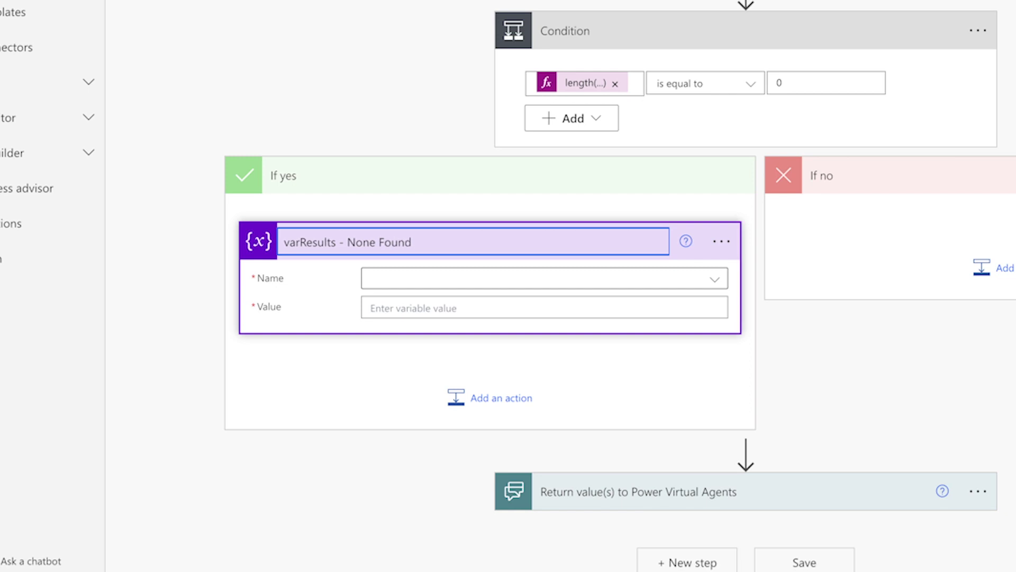
In varResults - None Found, set varResults to "Sorry, I couldn't find any projects that match your search criteria.".
click(576, 280)
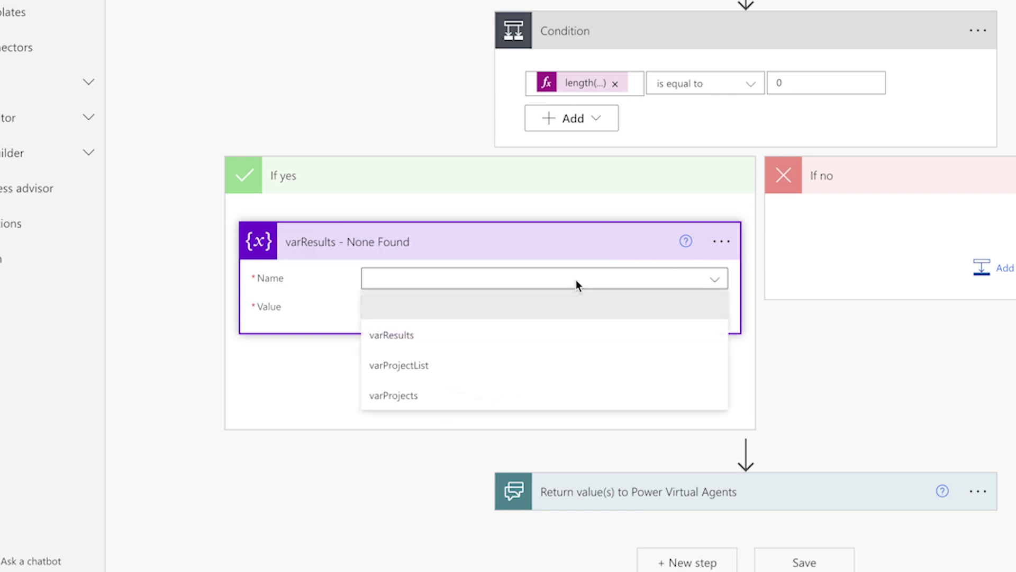
click(542, 332)
click(404, 307)
text(Sorry, I couldn't find any projects that match your search criteria.)
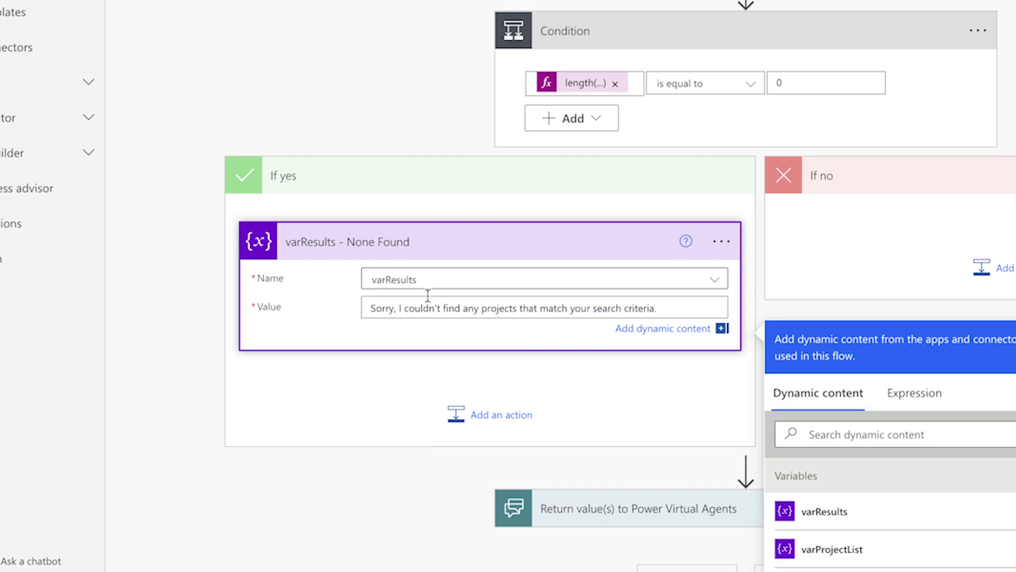
click(495, 148)
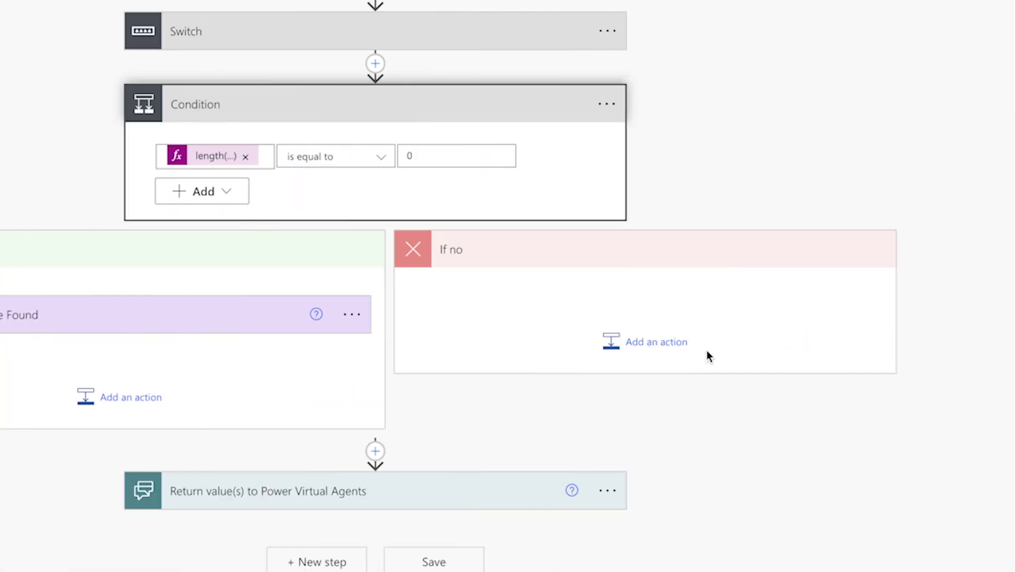
Add an Apply to each loop named Apply to each - Project to the If no branch, looping over varProjects.
click(990, 270)
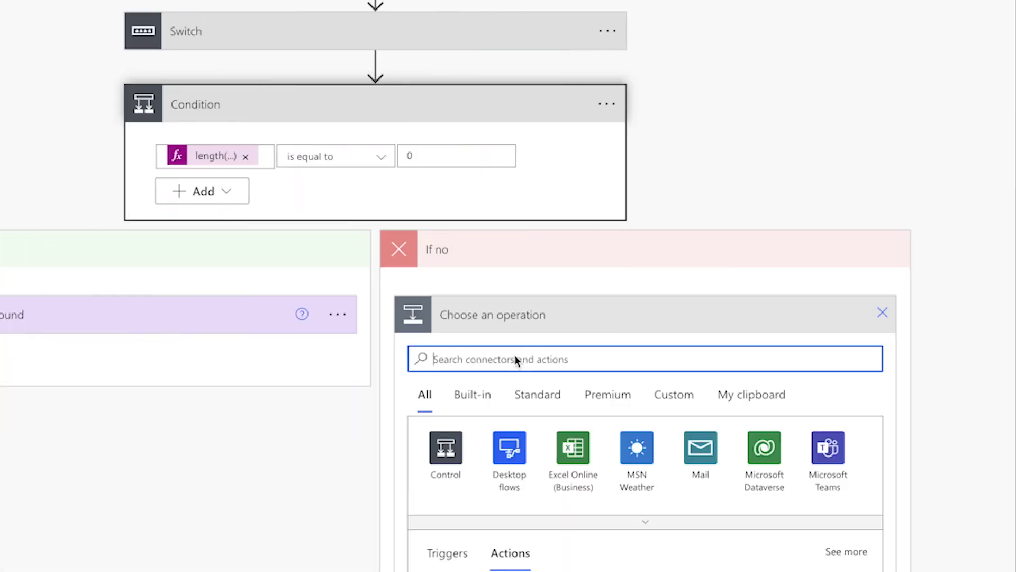
text(apply)
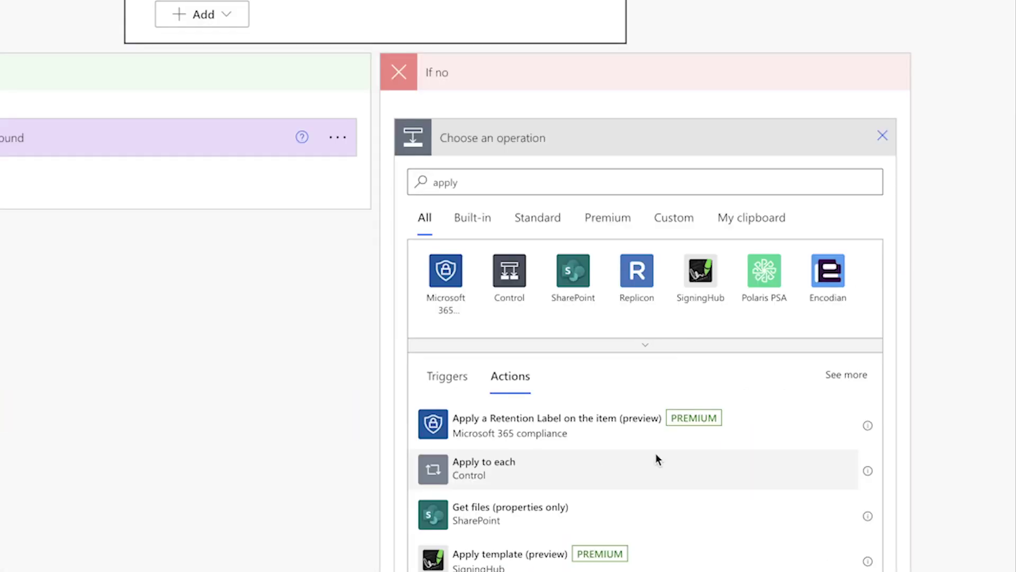
click(617, 467)
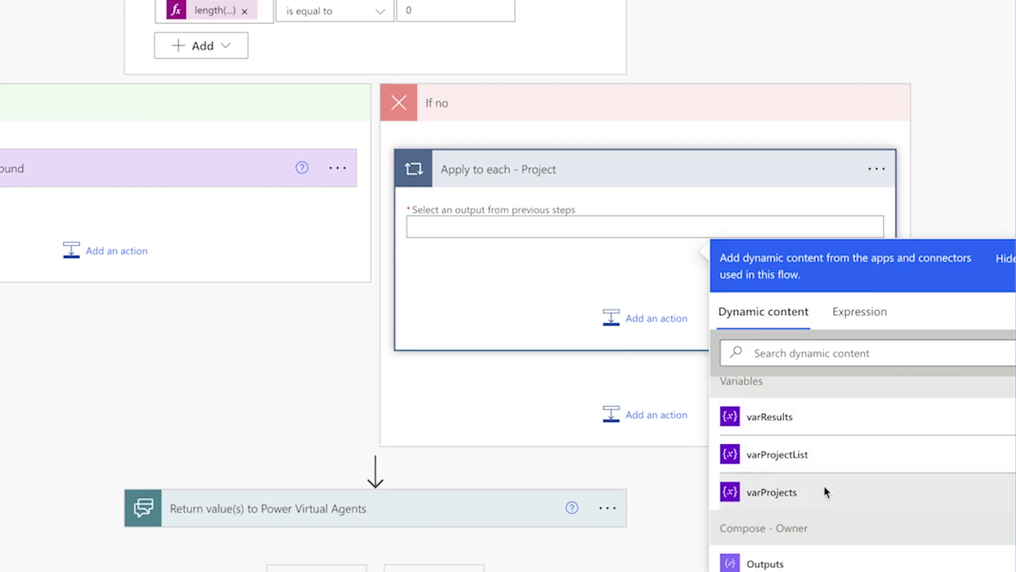
click(772, 492)
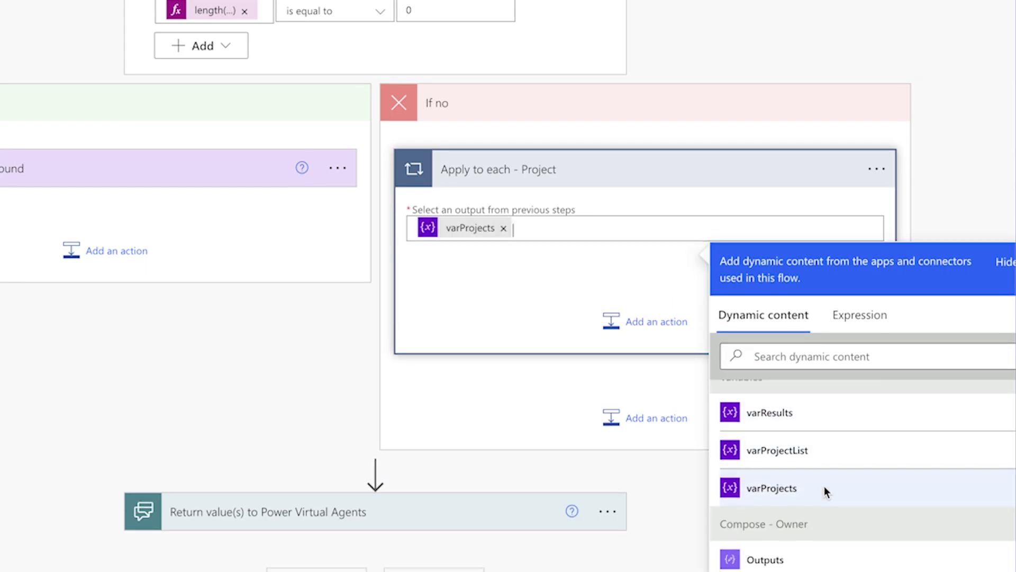
Add an Append to string variable action named varProjectsList inside Apply to each - Project, with varProjectList as its variable.
click(617, 320)
text(append)
scroll(714, 535, down, 2)
click(714, 531)
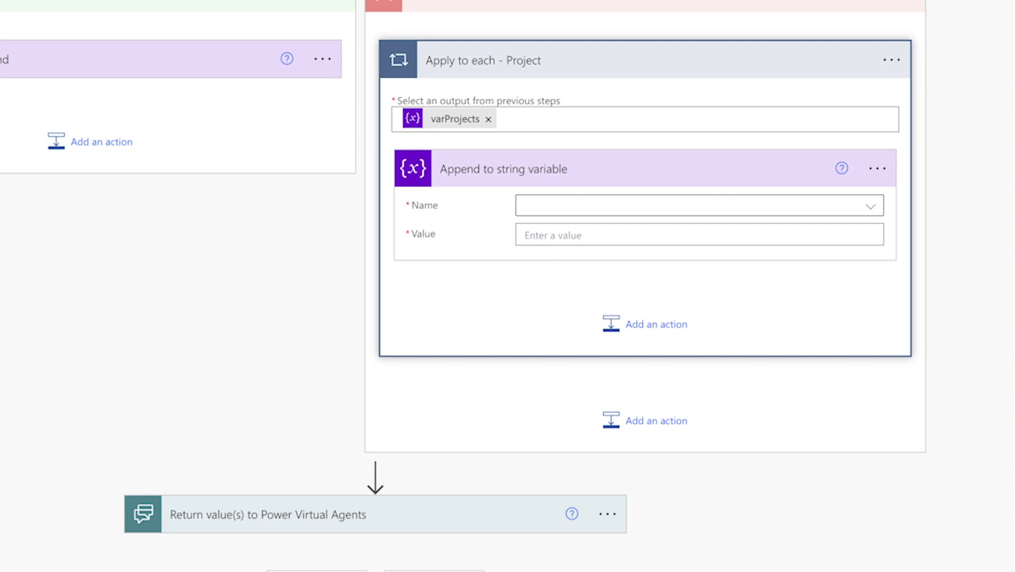
click(503, 169)
text(varProjectsList)
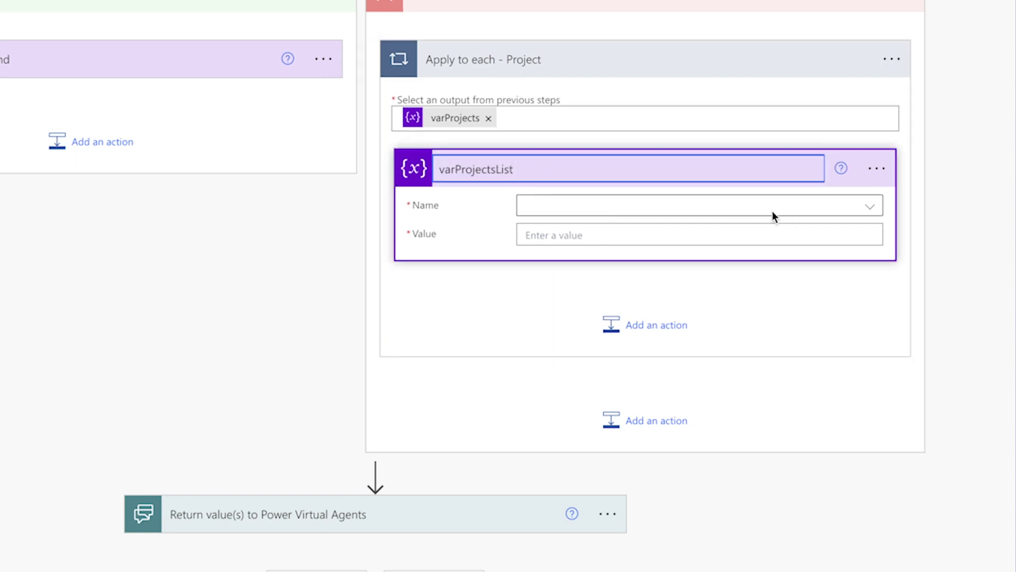
click(772, 210)
click(746, 289)
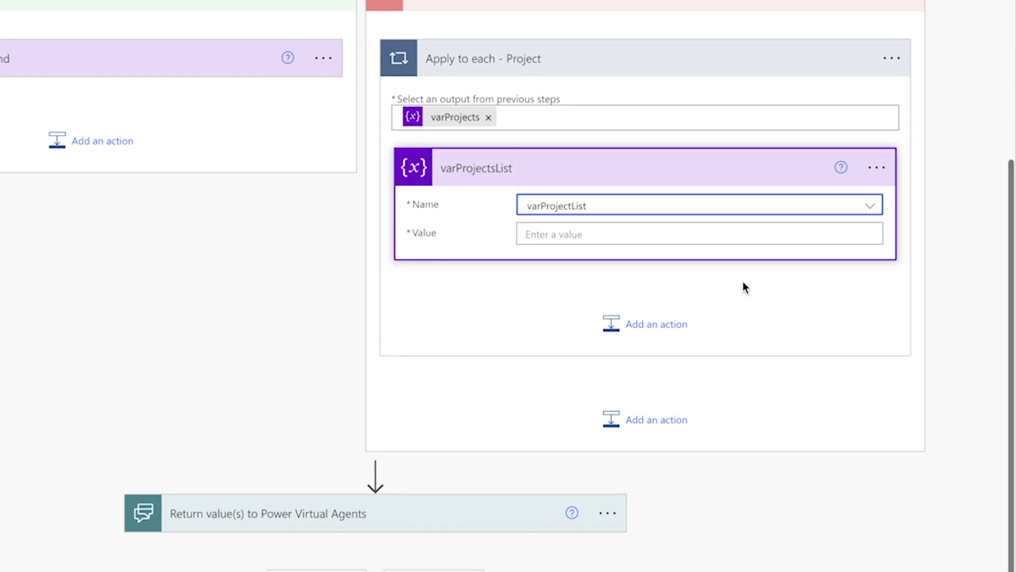
Set the append value of varProjectsList to the expression item()['Project Name'], copying the expression text before inserting it.
click(586, 236)
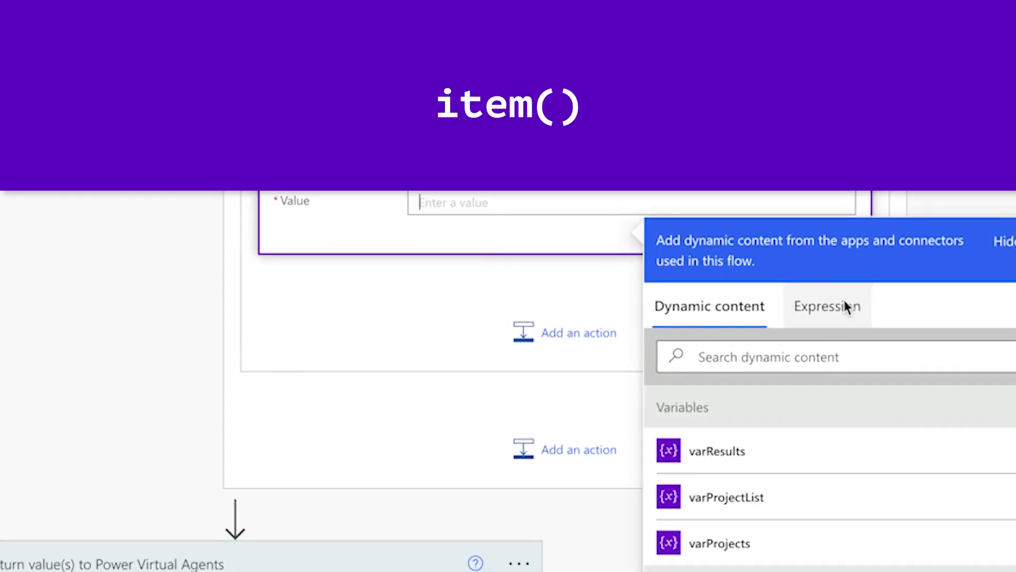
click(844, 306)
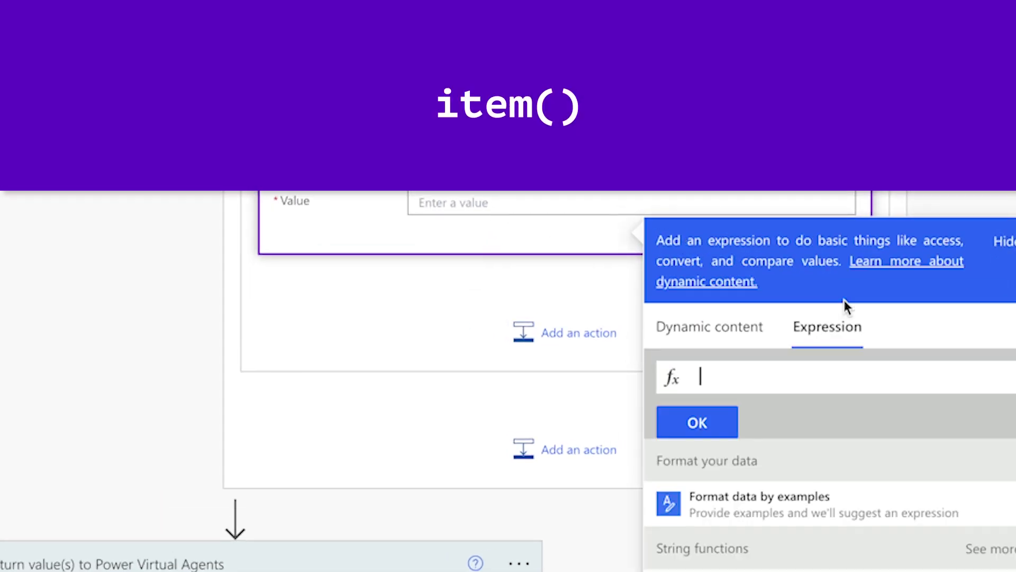
text(item)
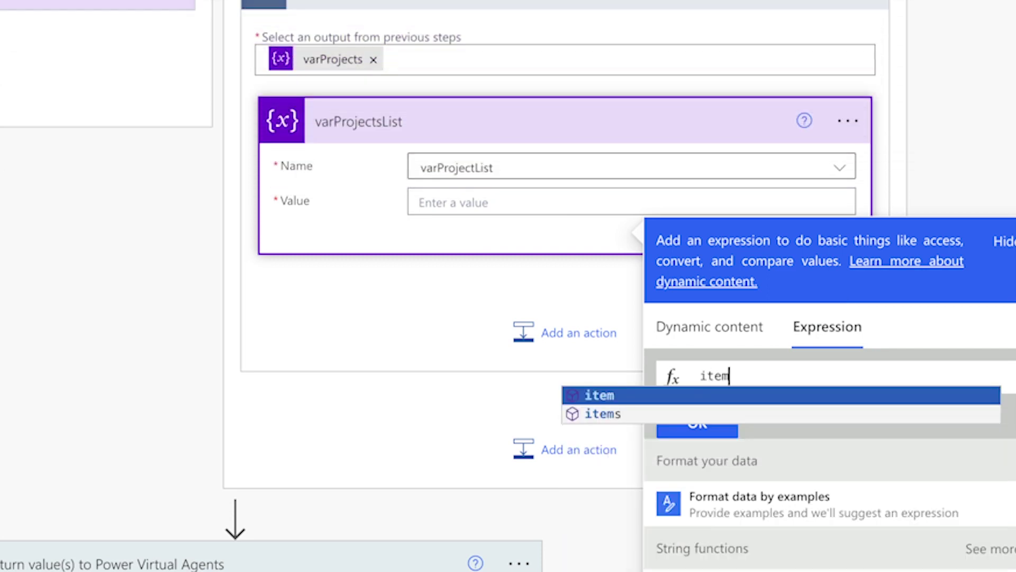
text(())
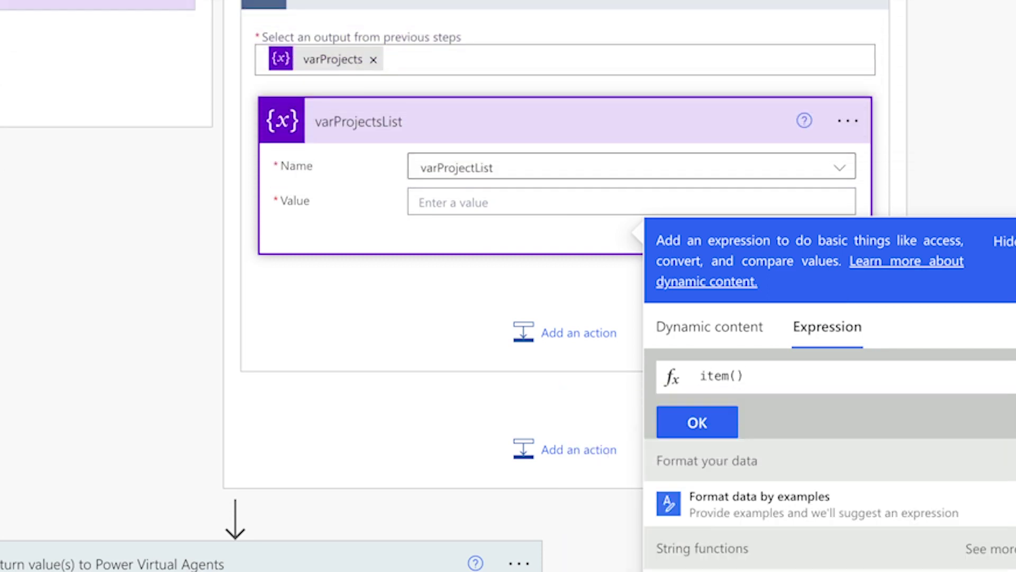
text([''])
text(Pro)
text(ject Name)
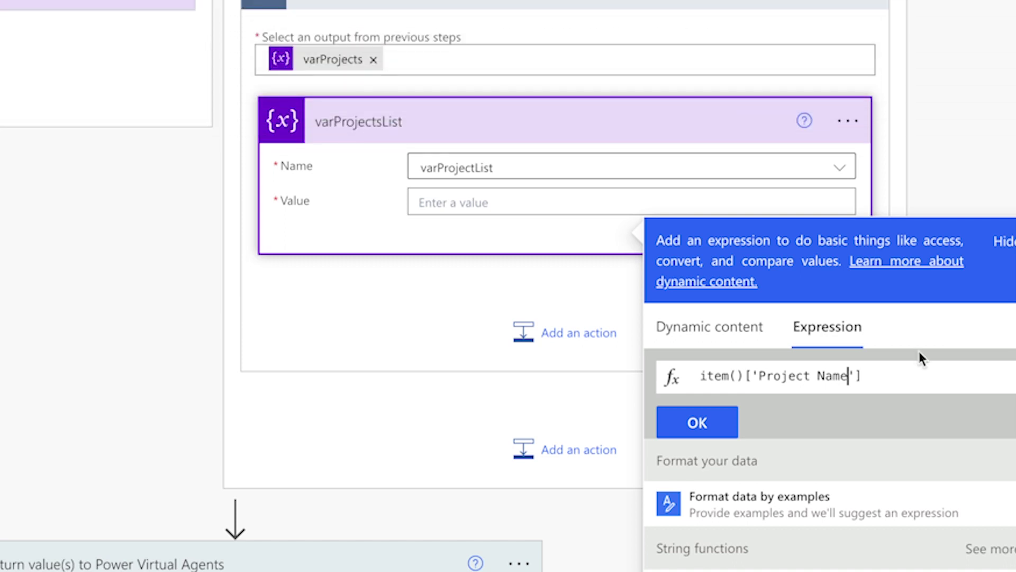
key(ctrl+a)
key(ctrl+c)
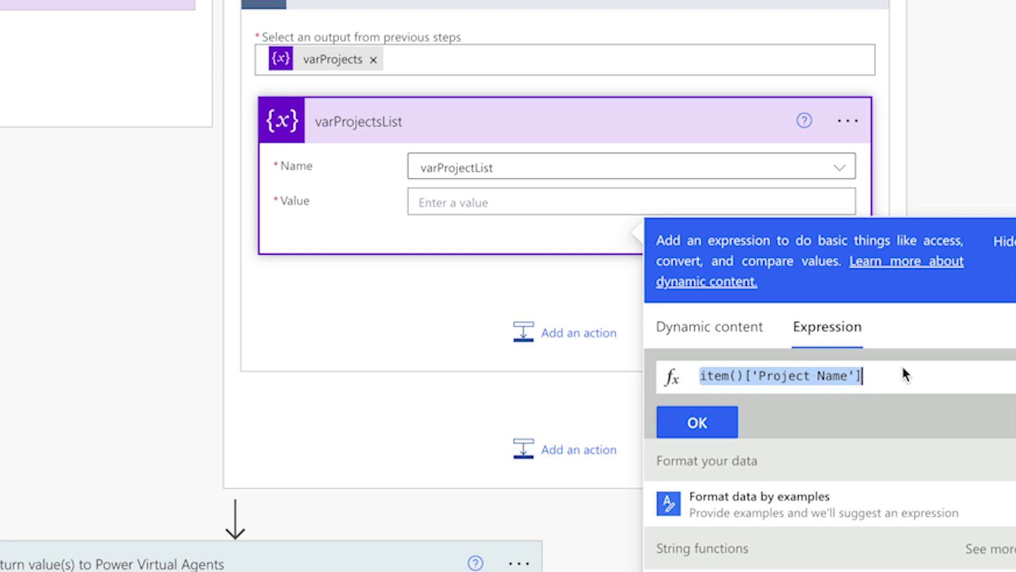
click(725, 424)
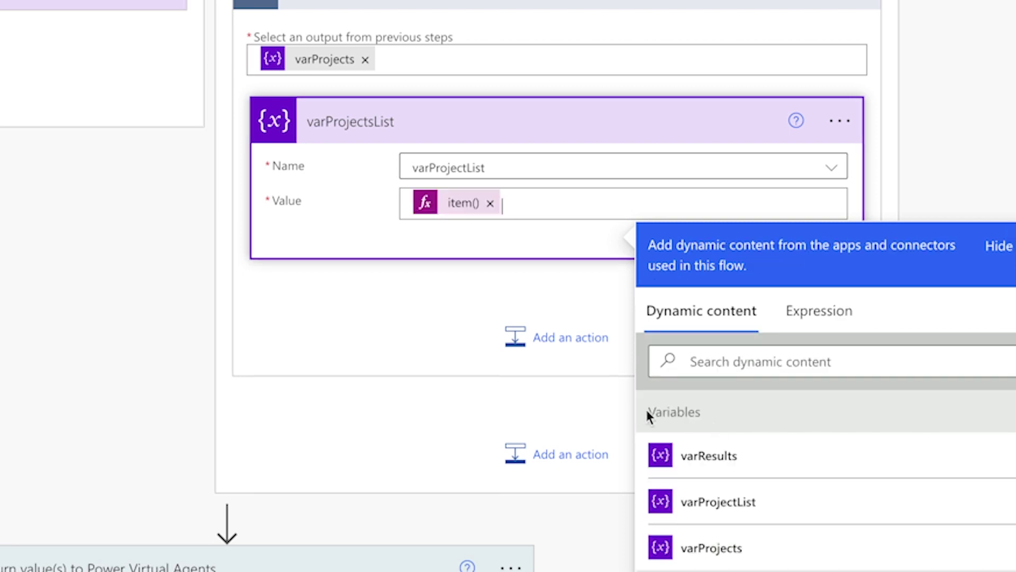
Add the expression item()['Owner'] on a new line of the varProjectsList append value.
click(506, 214)
click(810, 330)
key(BackSpace)
key(BackSpace)
key(BackSpace)
key(BackSpace)
key(BackSpace)
key(BackSpace)
key(BackSpace)
key(BackSpace)
key(BackSpace)
key(BackSpace)
key(BackSpace)
key(BackSpace)
text(Owner)
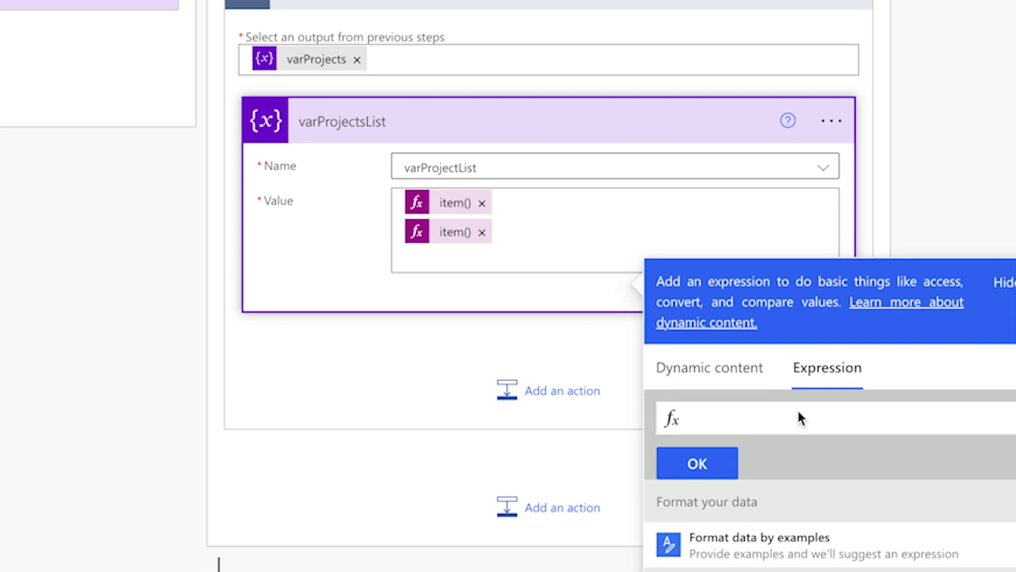
Add the expressions item()['Priority'] and item()['Progress'] on separate new lines of the varProjectsList append value.
text(item()['Priority)
click(721, 455)
click(826, 397)
key(ctrl+v)
key(BackSpace)
key(BackSpace)
key(BackSpace)
key(BackSpace)
key(BackSpace)
key(BackSpace)
key(BackSpace)
key(BackSpace)
key(BackSpace)
key(BackSpace)
key(BackSpace)
key(BackSpace)
text(Pro)
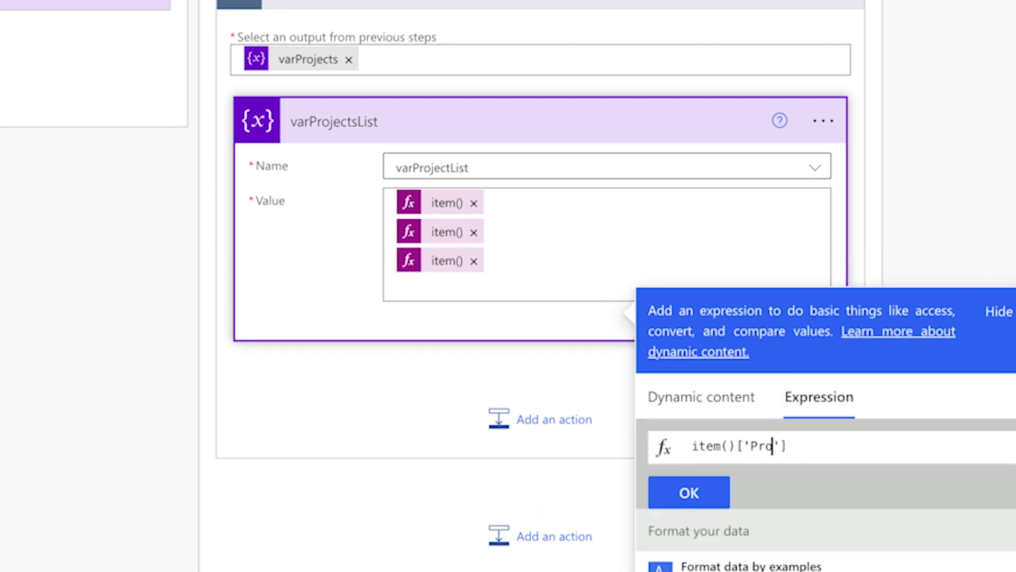
text(gress)
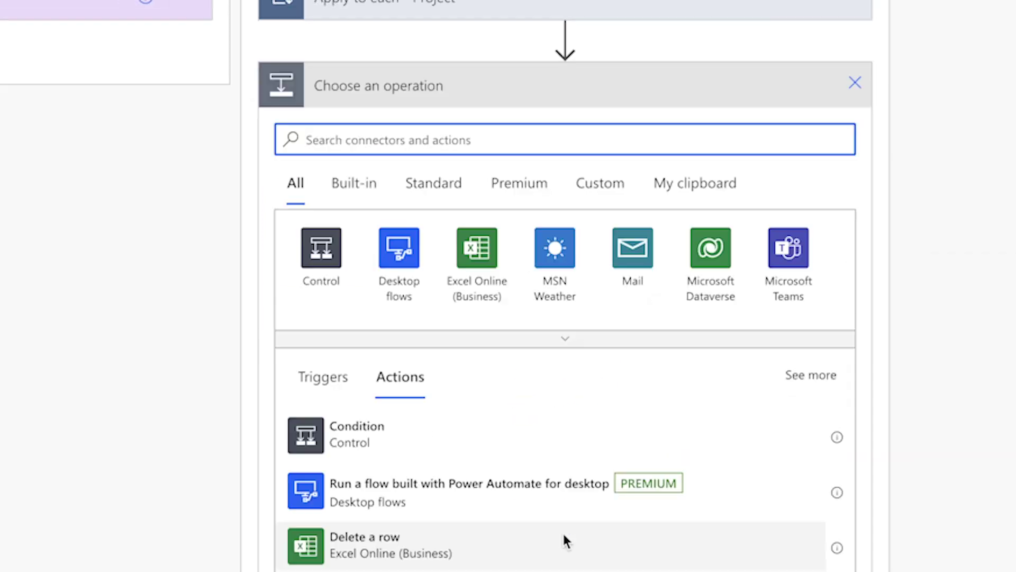
Add a Set variable action named varResults after Apply to each - Project, setting varResults to the varProjectList variable.
text(set variable)
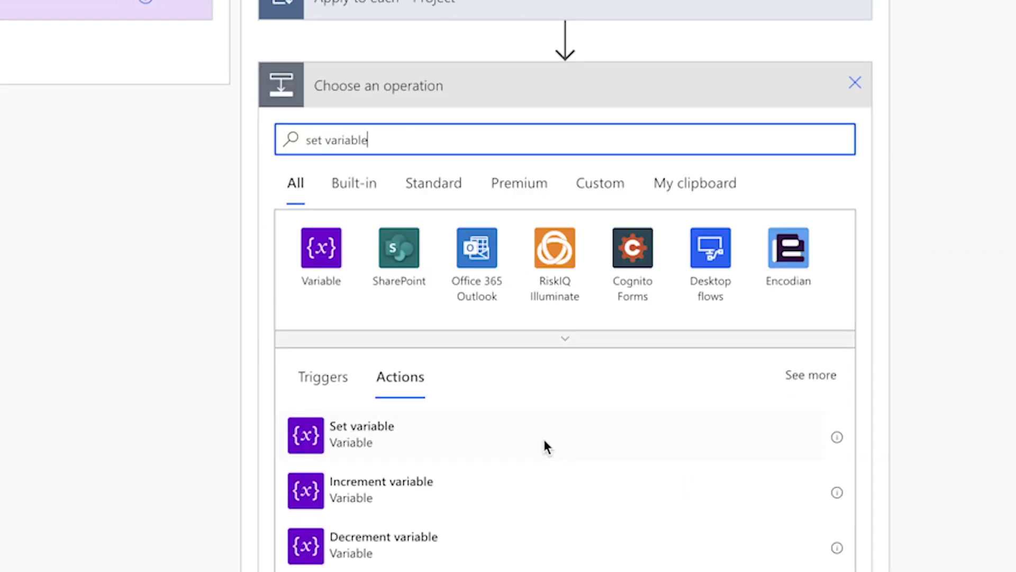
click(536, 431)
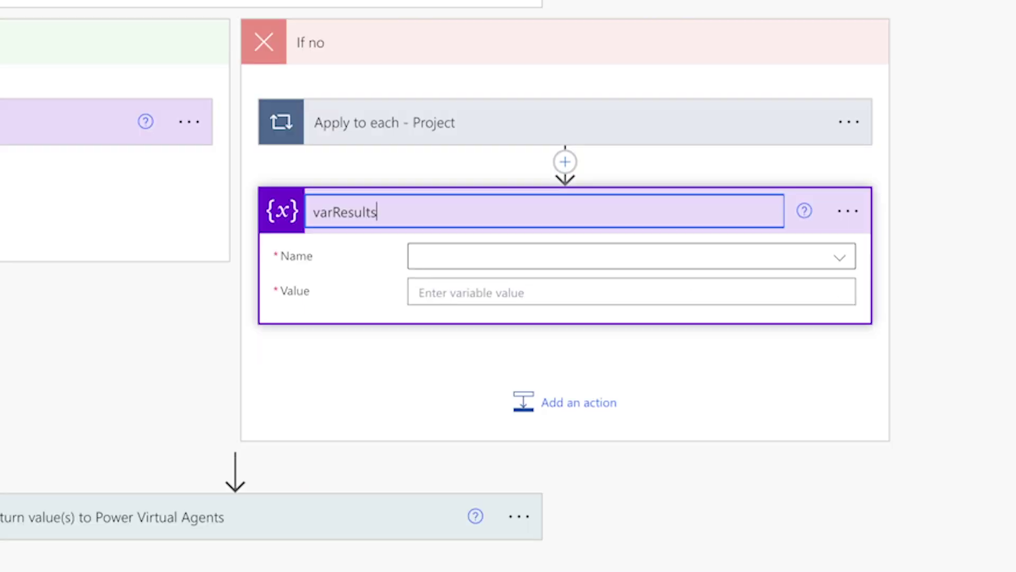
click(522, 253)
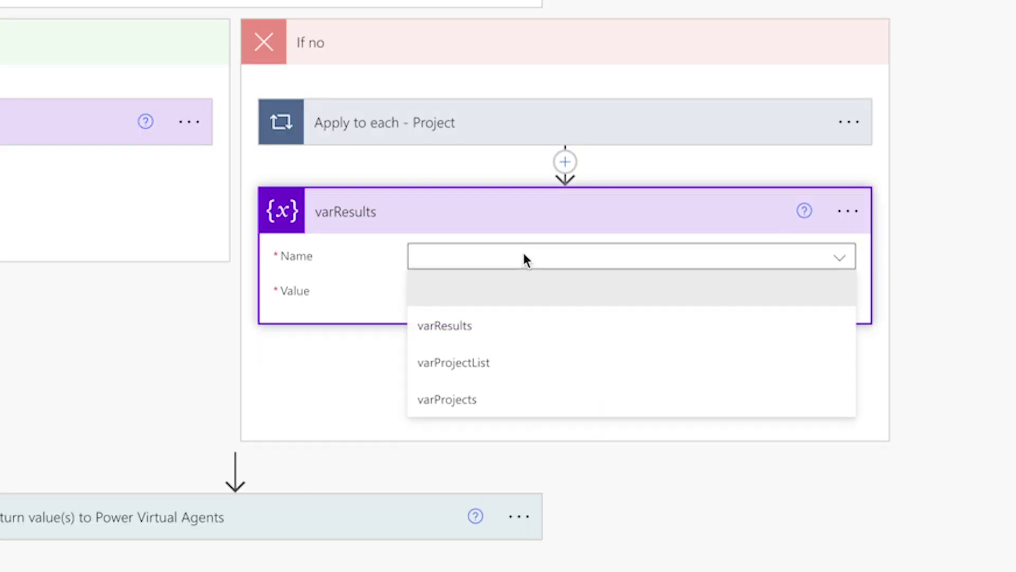
click(524, 327)
click(453, 292)
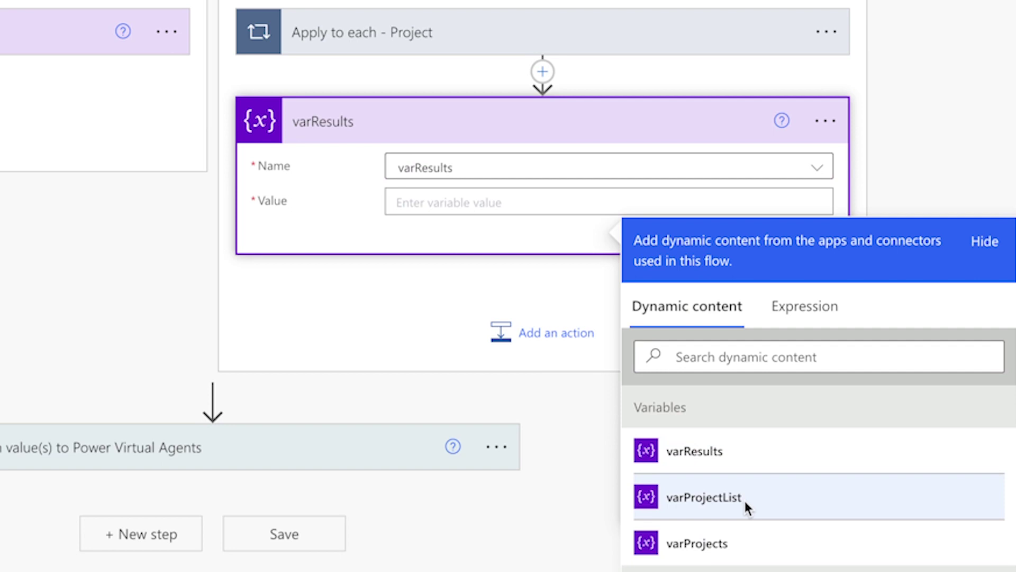
click(746, 502)
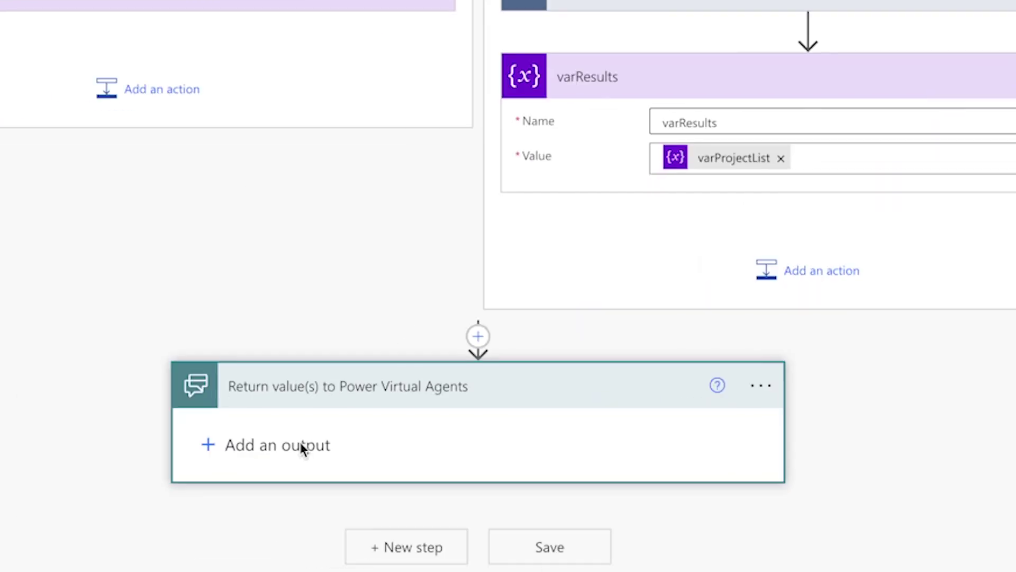
Add a text output named Results with the varResults variable to Return value(s) to Power Virtual Agents, and save the flow.
click(329, 437)
click(274, 471)
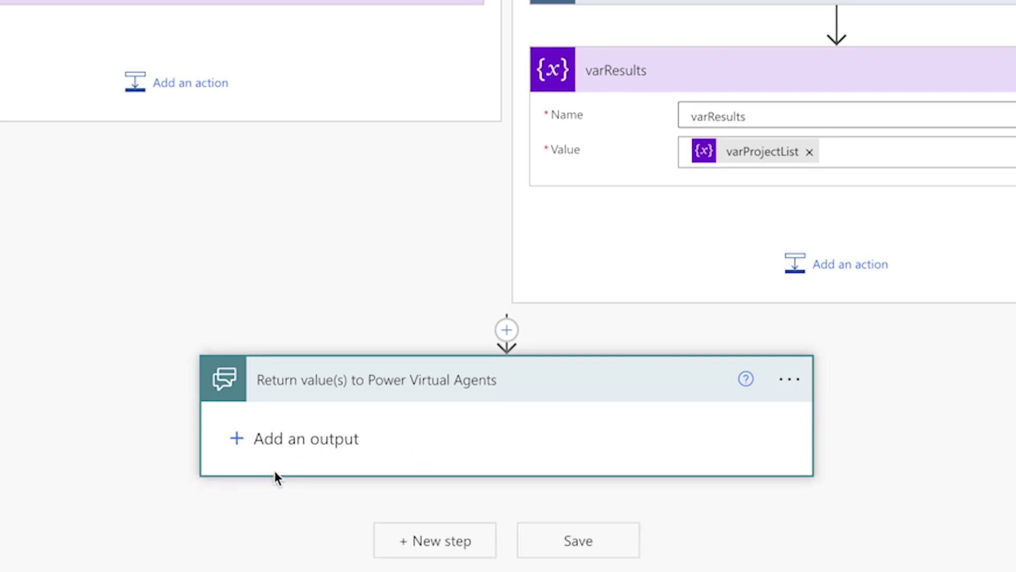
text(Results)
click(529, 427)
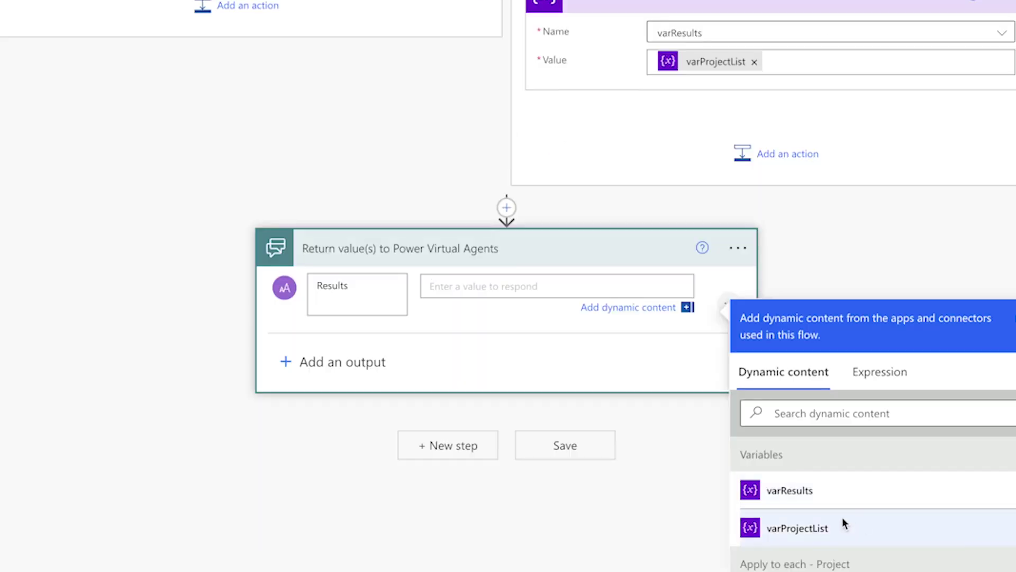
click(790, 491)
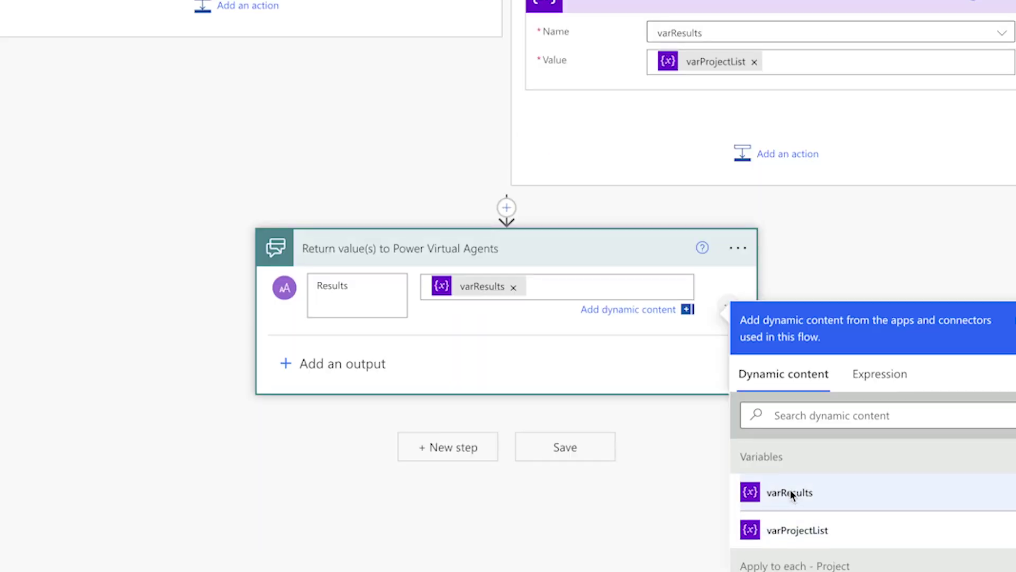
click(574, 444)
In the chatbot topic, add a message showing the Results variable below the owner branch's Project Tracker action.
scroll(574, 445, up, 5)
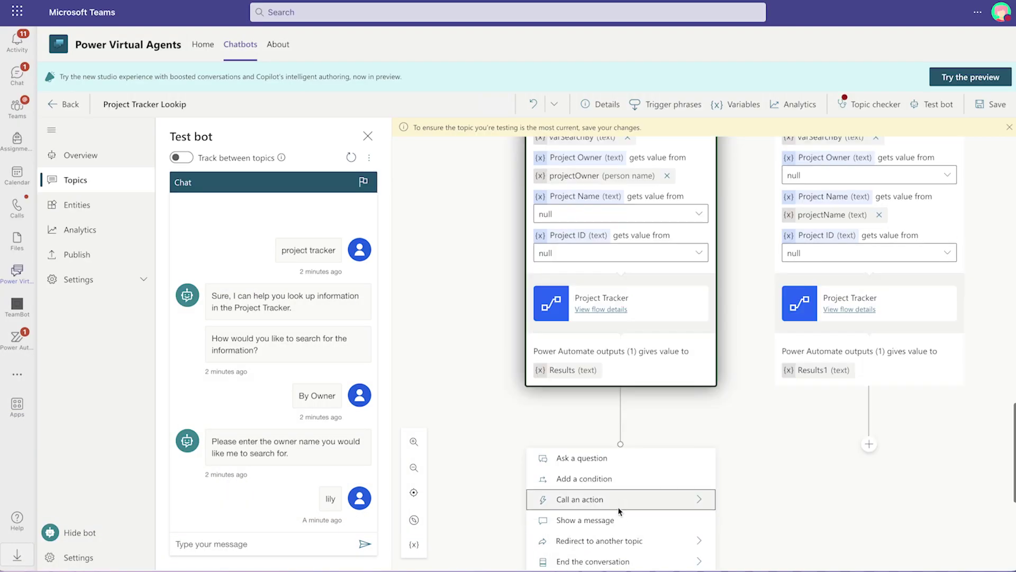
click(614, 516)
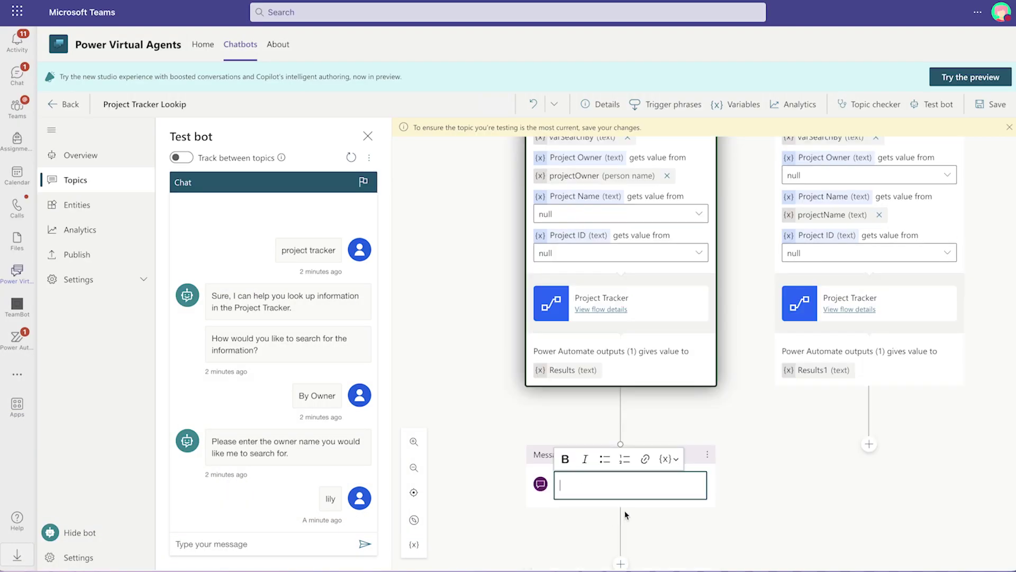
click(665, 459)
click(673, 530)
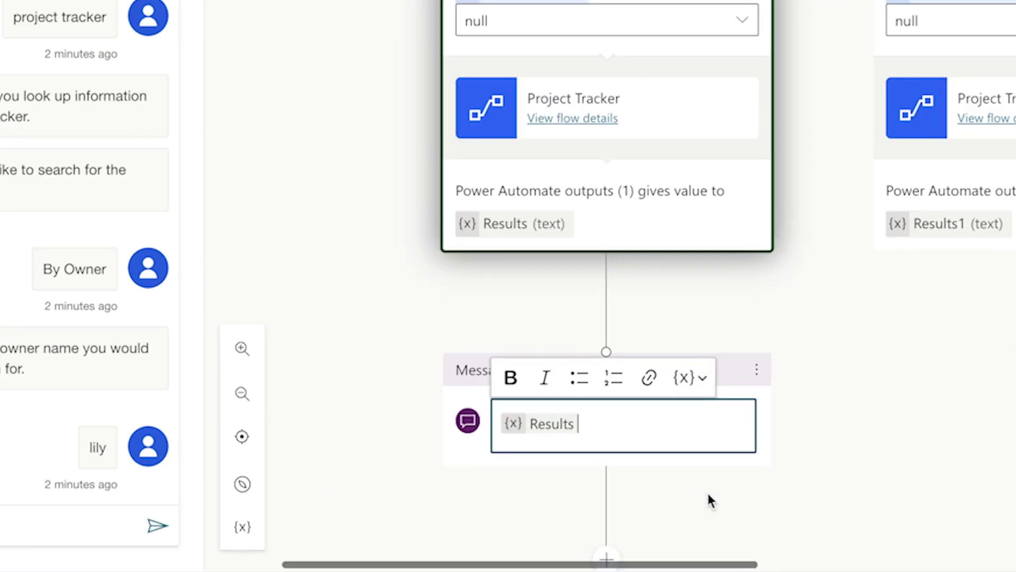
Add a message showing the Results1 variable below the project name branch's Project Tracker action.
scroll(867, 411, right, 5)
click(773, 352)
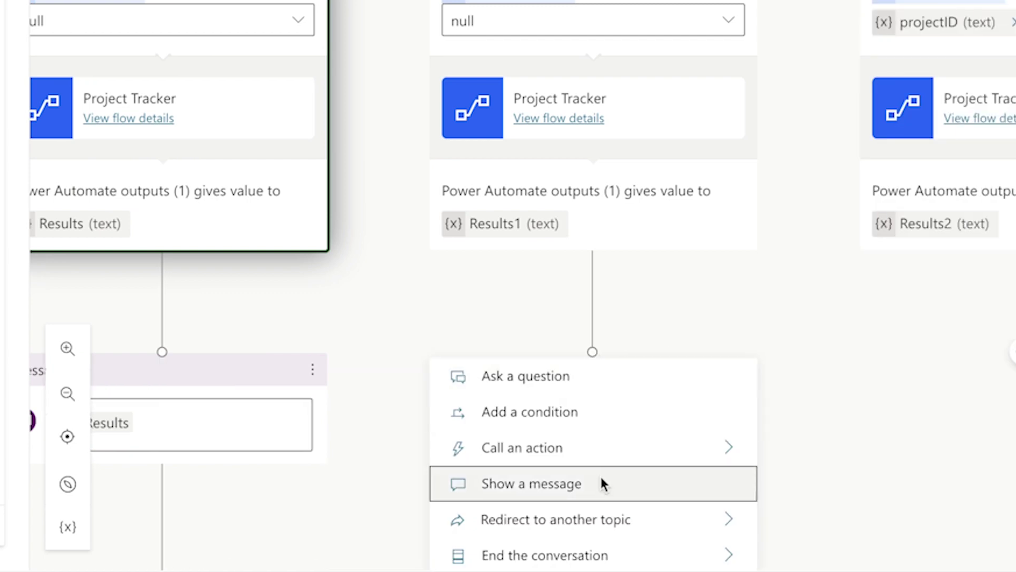
click(603, 483)
click(687, 380)
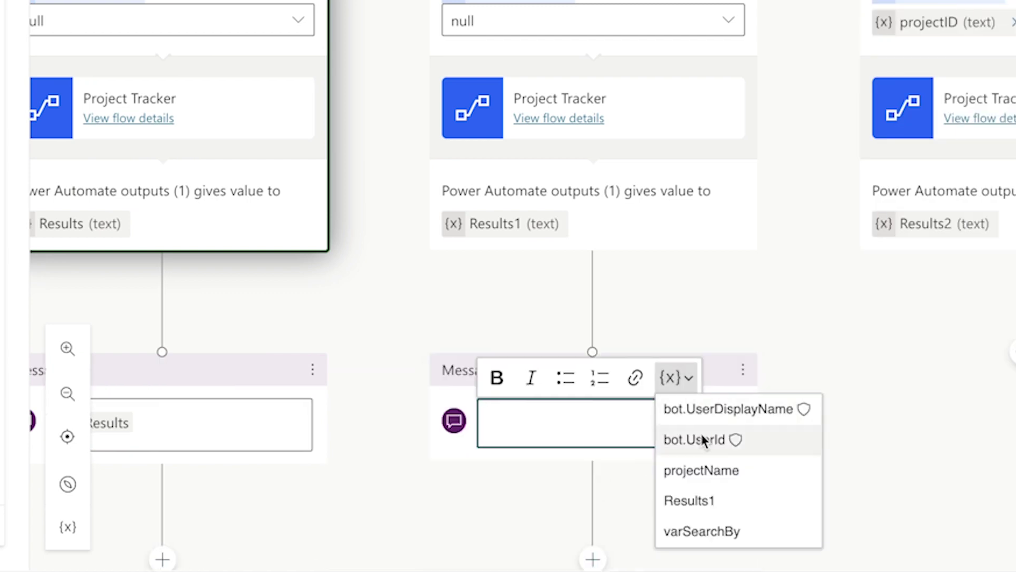
click(714, 499)
Add a message showing the Results2 variable below the project ID branch's Project Tracker action, and save the topic.
scroll(710, 476, right, 5)
click(652, 352)
click(677, 483)
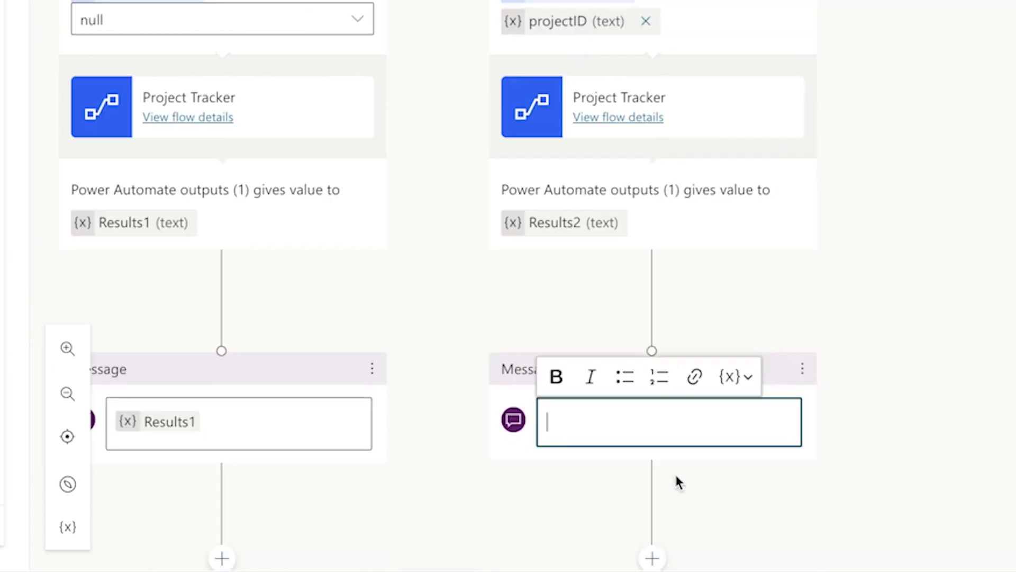
click(736, 377)
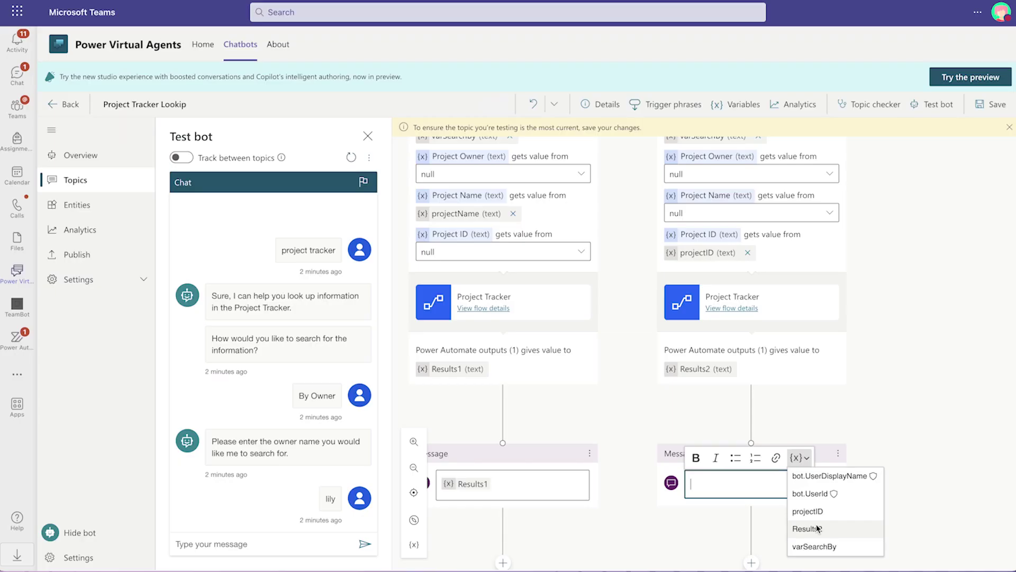
click(763, 498)
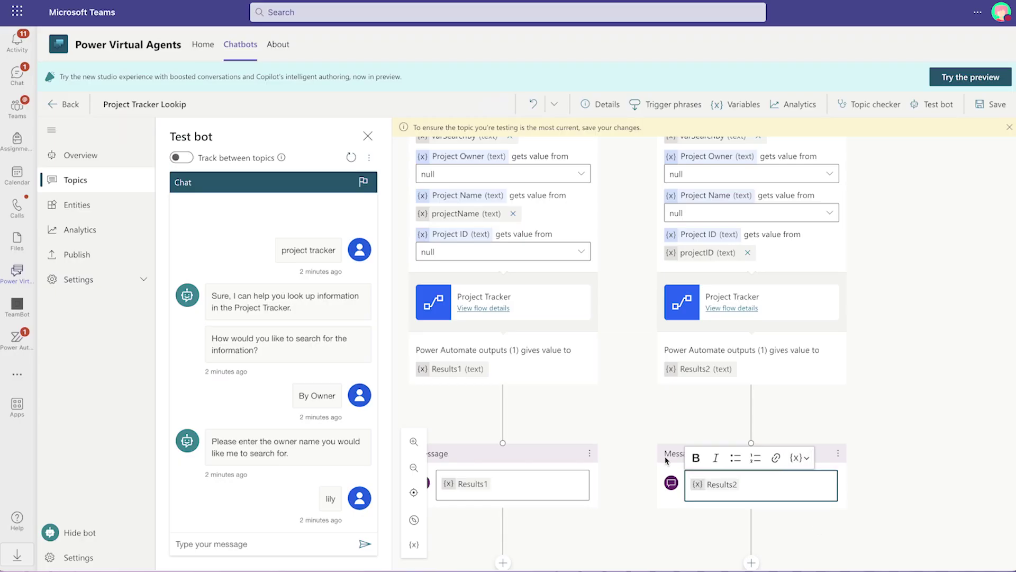
click(992, 104)
Restart the test chat, trigger the topic with "project tracker", choose By Owner and submit the owner's first name.
click(351, 157)
click(229, 544)
text(project tracker)
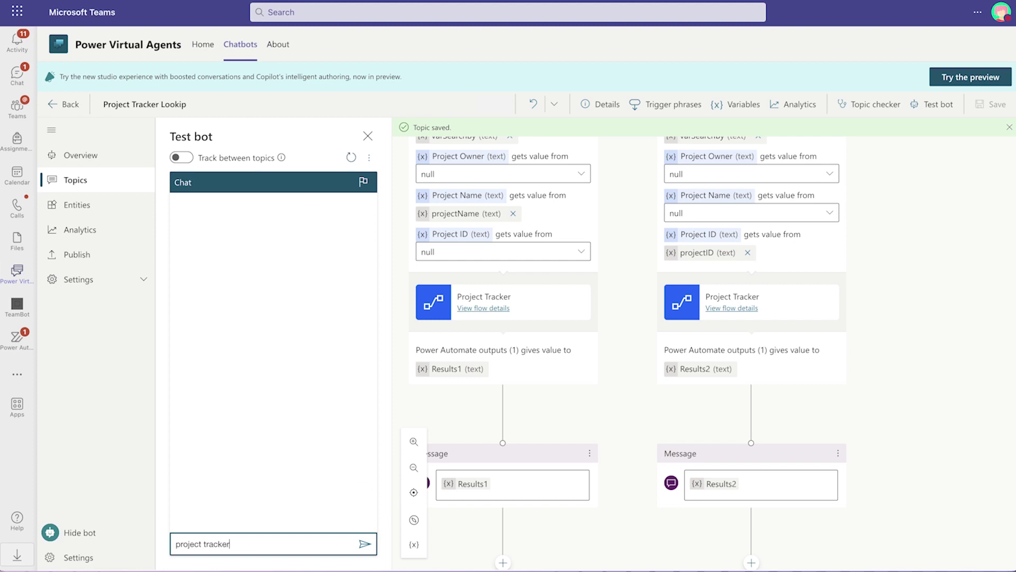
key(Return)
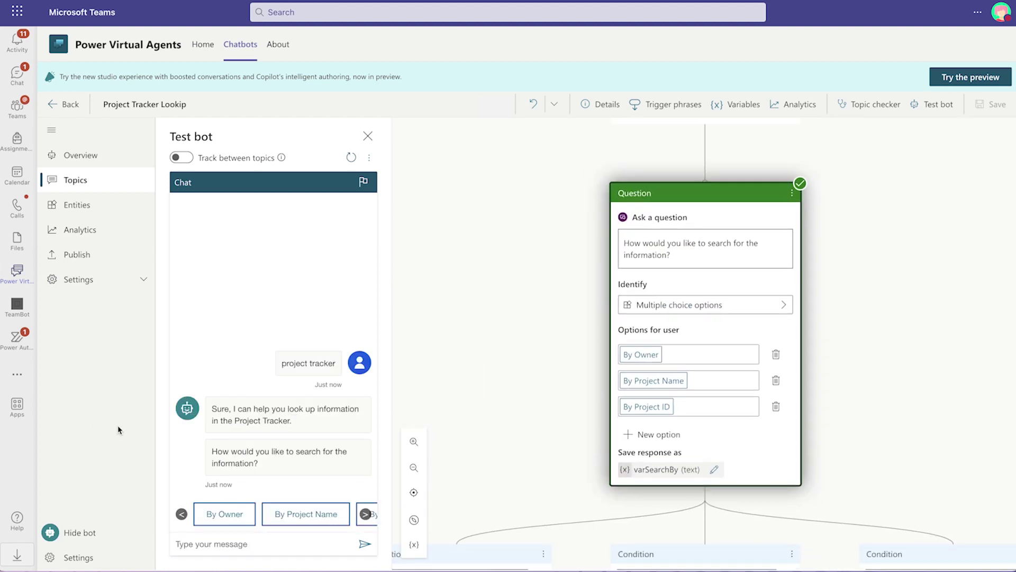
click(222, 513)
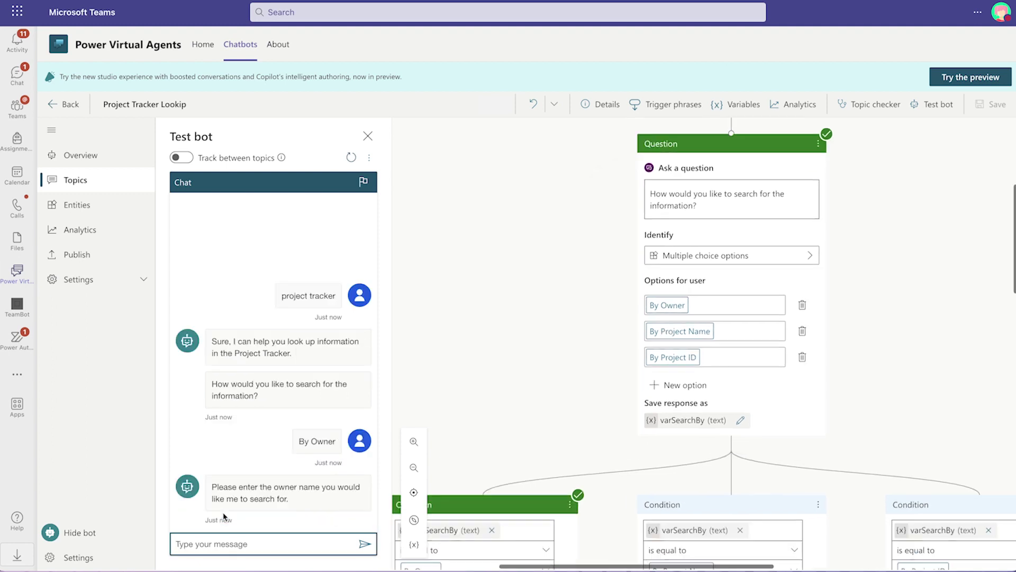
text(lily)
key(Return)
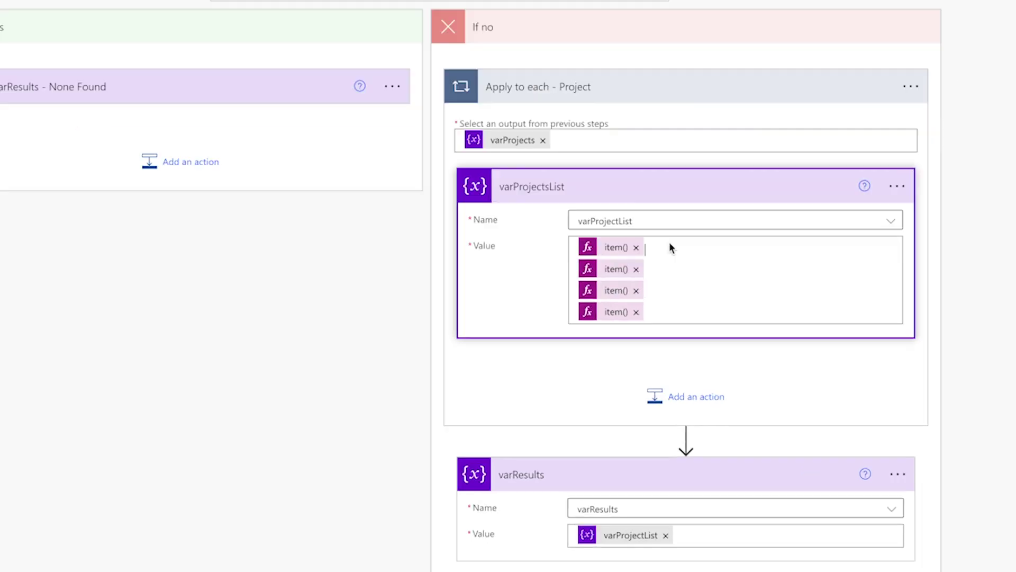
In the flow's varProjectsList value, start with a blank line, prefix the project name with # and the owner with **Owner:**.
click(744, 318)
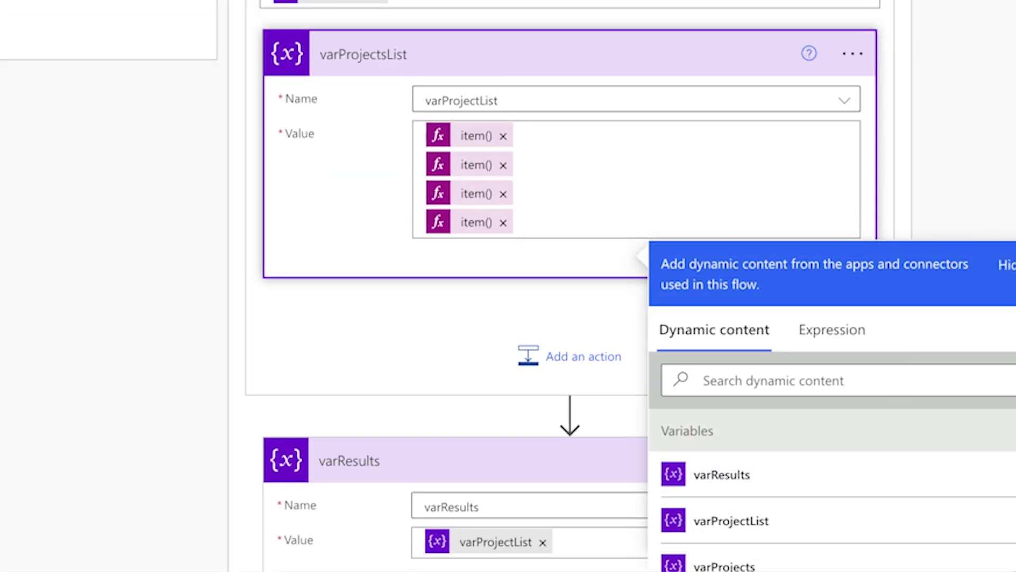
key(Return)
text(#)
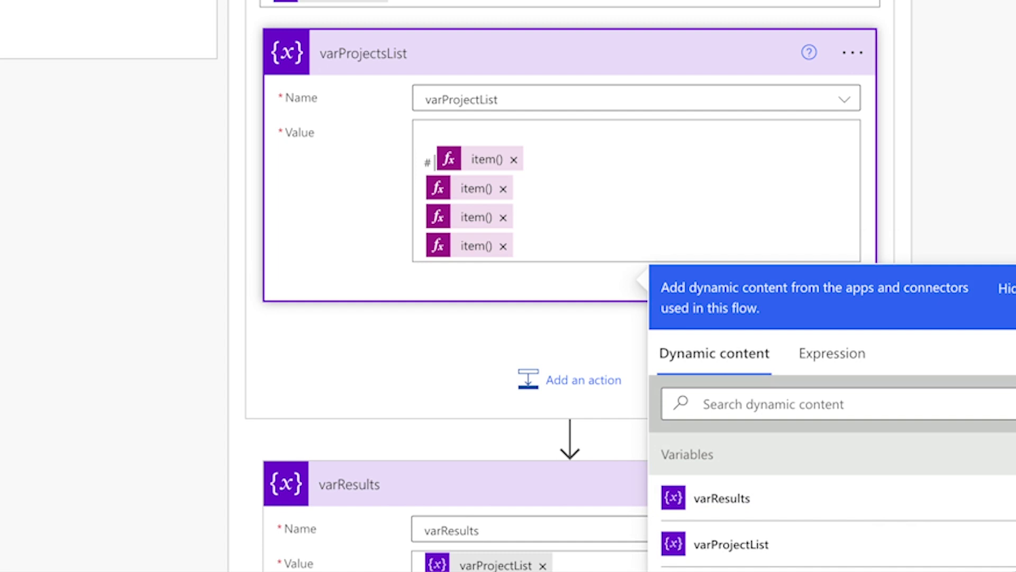
click(421, 195)
text(**)
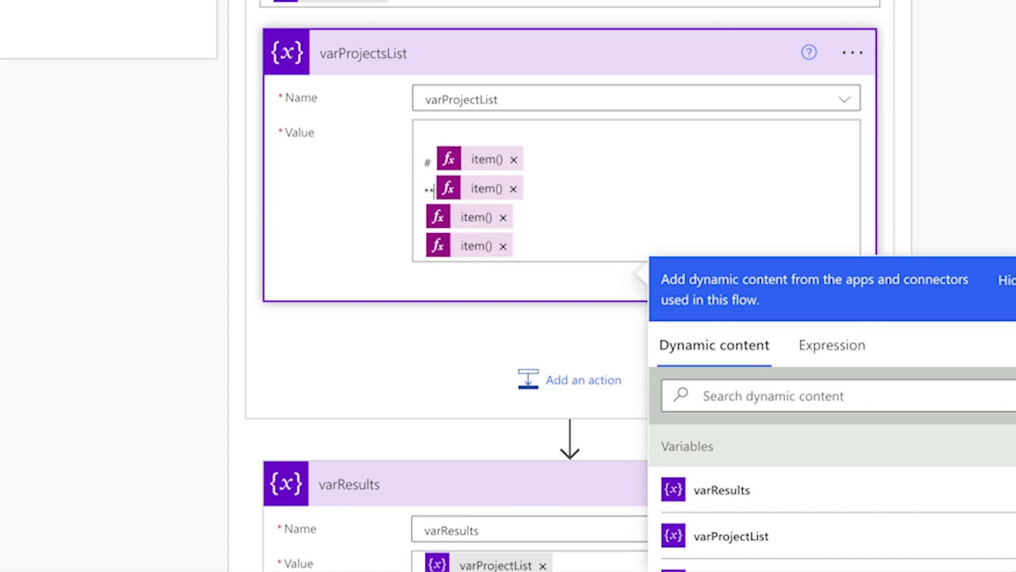
text(Owner:**)
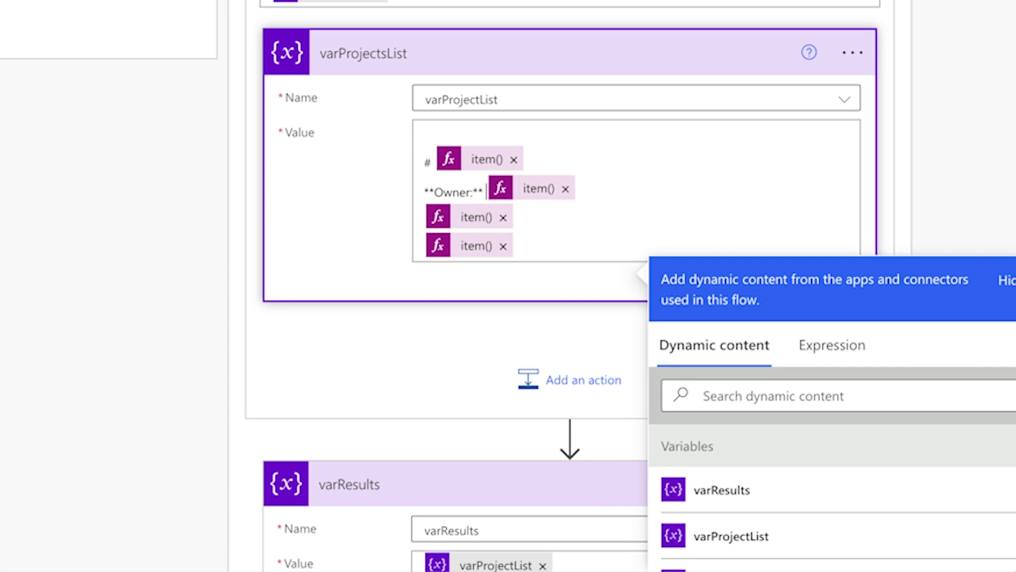
Label the third and fourth expressions in the varProjectsList value with **Priority:** and **Progress:**.
click(422, 219)
text(**Priority:** item() )
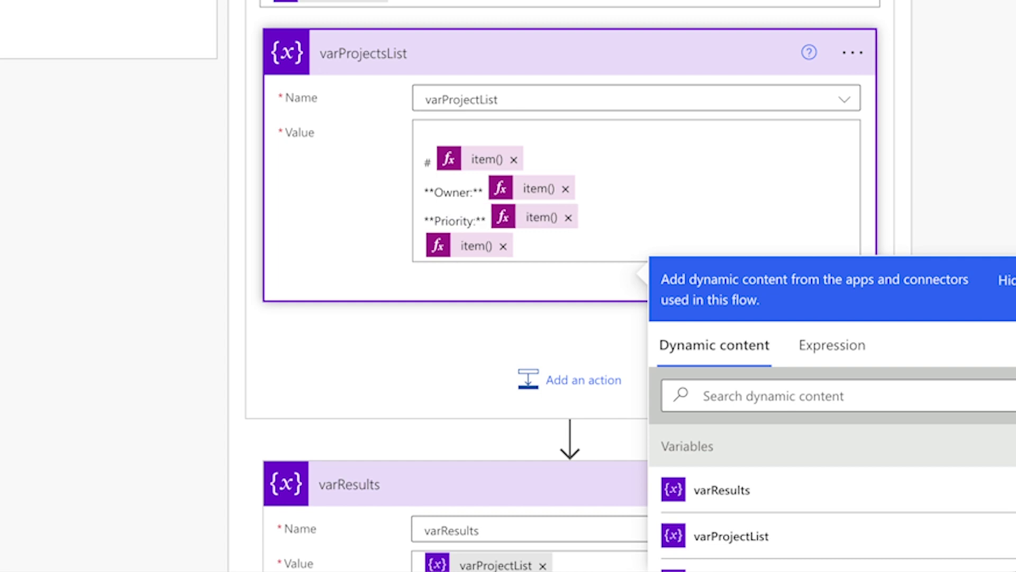
text(**Progr)
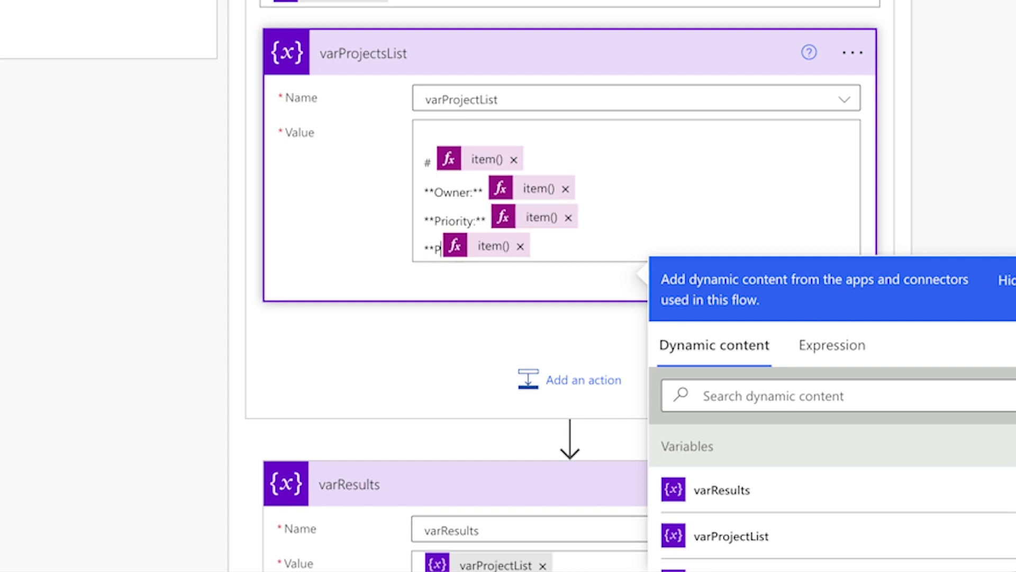
text(ess:**)
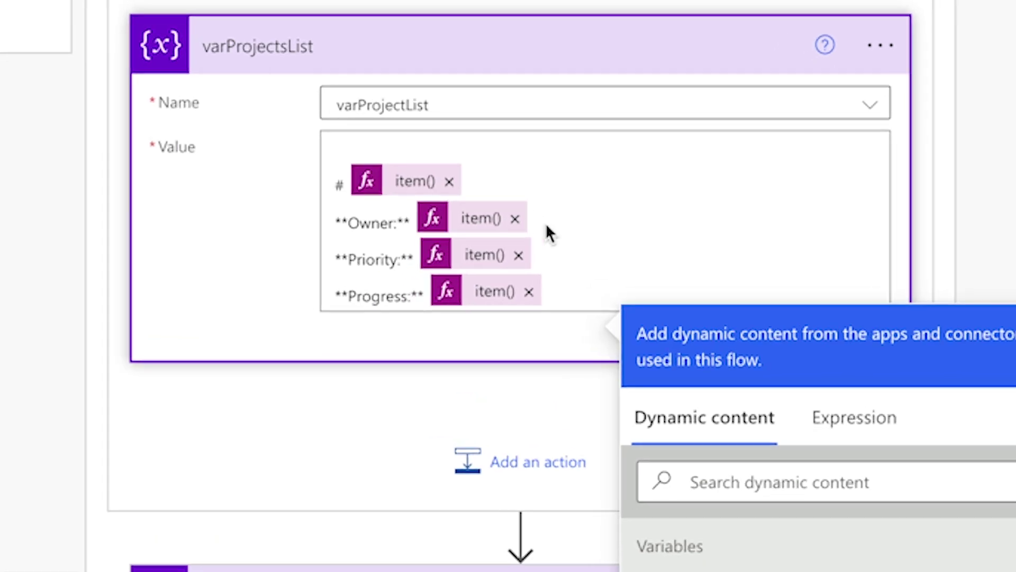
End the varProjectsList value with a blank line and a --- divider below the Progress line, and save the flow.
click(585, 191)
click(536, 248)
click(548, 296)
scroll(612, 286, down, 2)
key(Return)
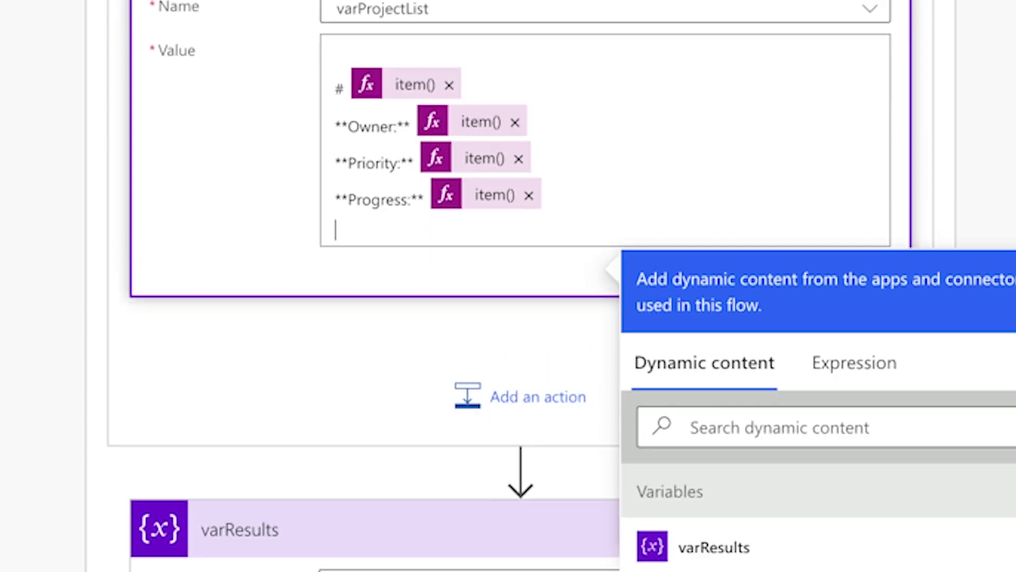
key(Return)
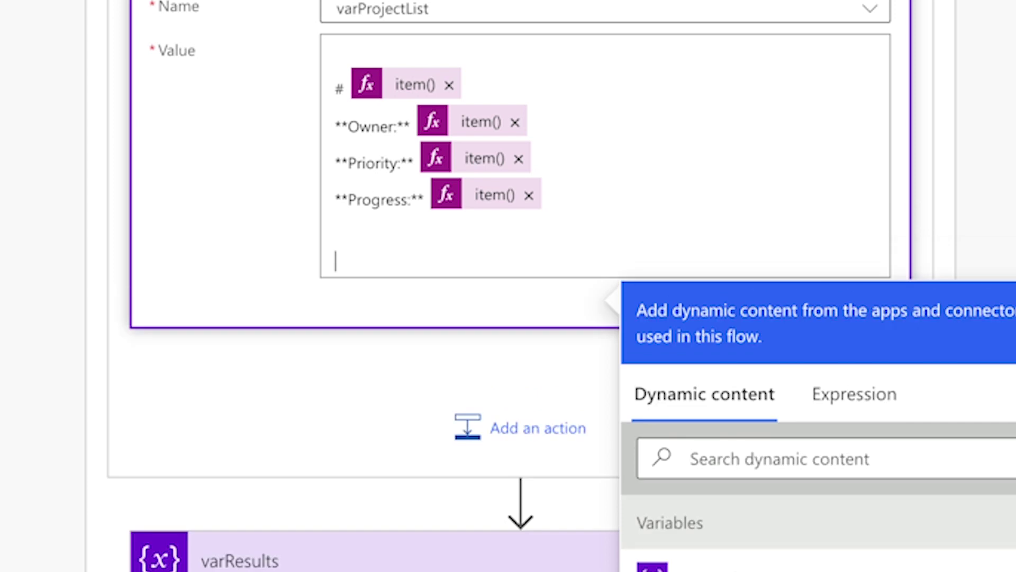
text(---)
click(879, 38)
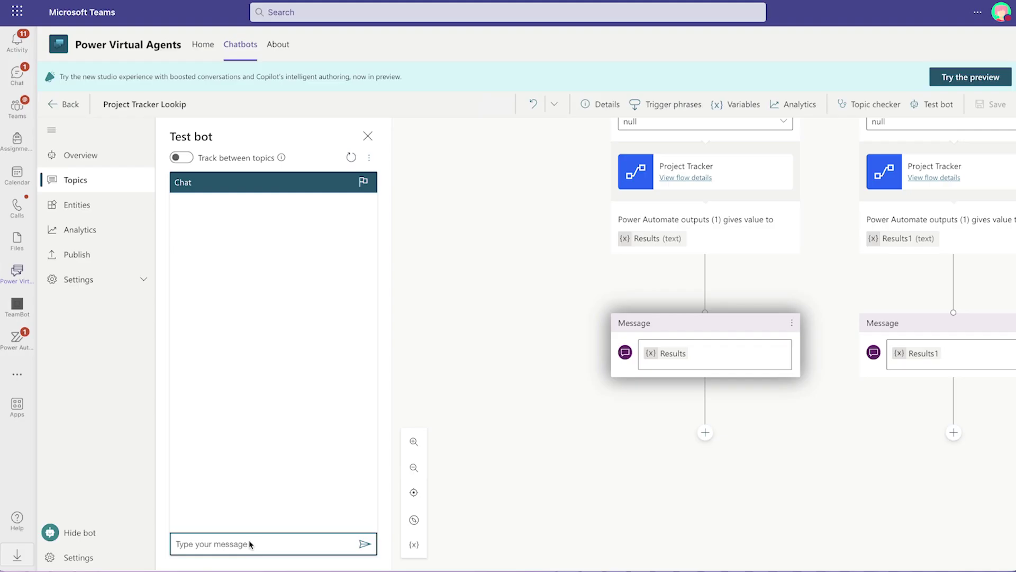
Test the formatted output in the bot chat by sending "project tracker", choosing By Owner and submitting the owner's first name.
text(project tracker)
key(Return)
click(223, 513)
text(lil)
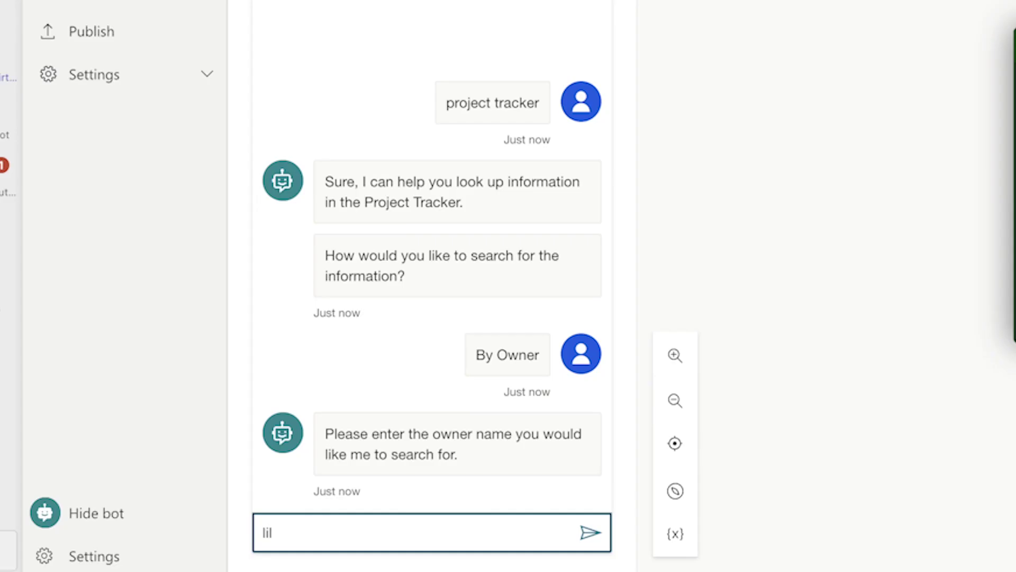
text(y)
key(Return)
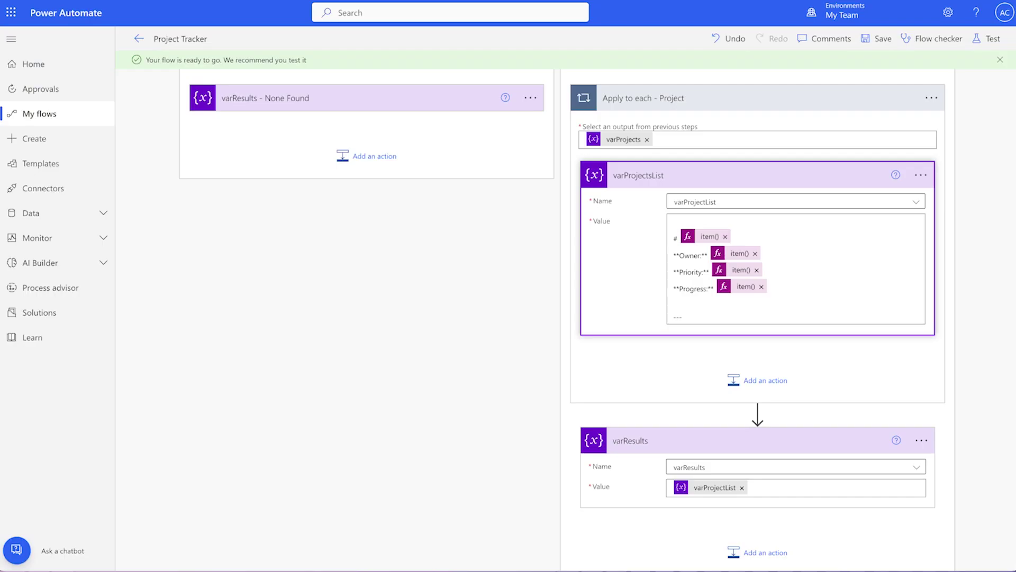
In the varProjectsList value, edit the Progress expression to wrap item()['Progress'] in float().
click(742, 286)
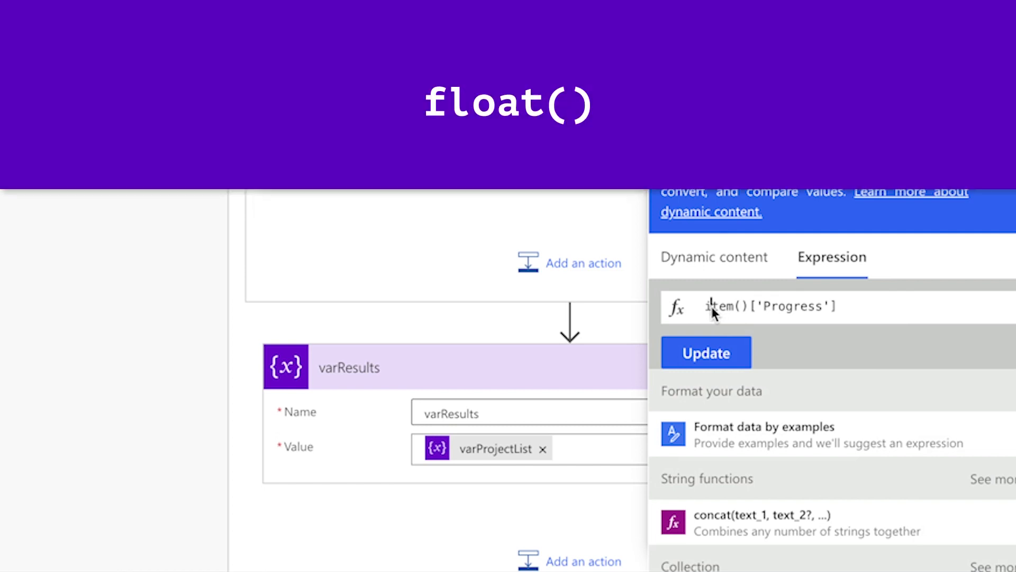
click(706, 306)
text(float()
key(End)
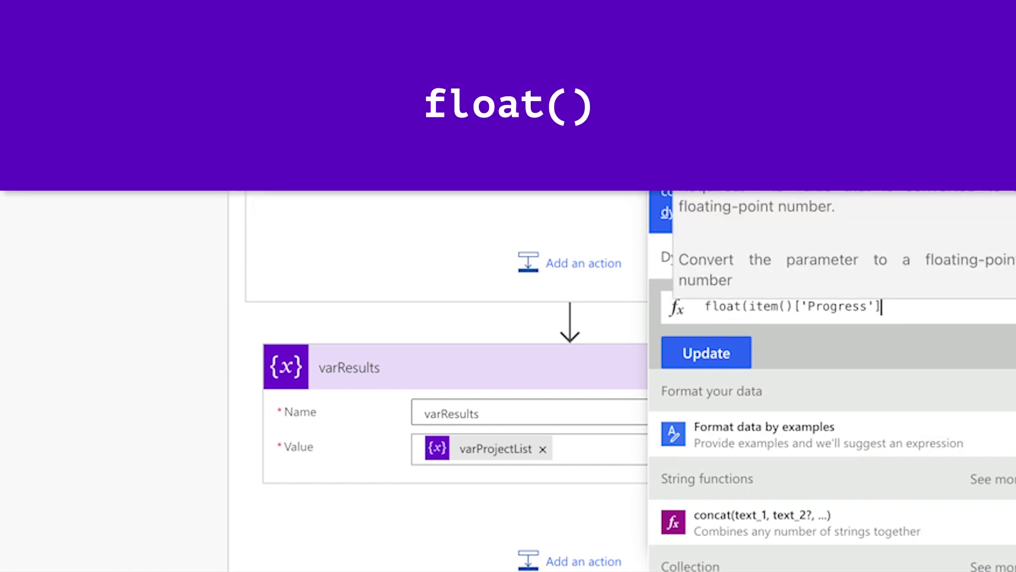
text())
Complete the Progress expression as mul(float(item()['Progress']),100), add a % sign after it and save the flow.
key(Home)
text(mul()
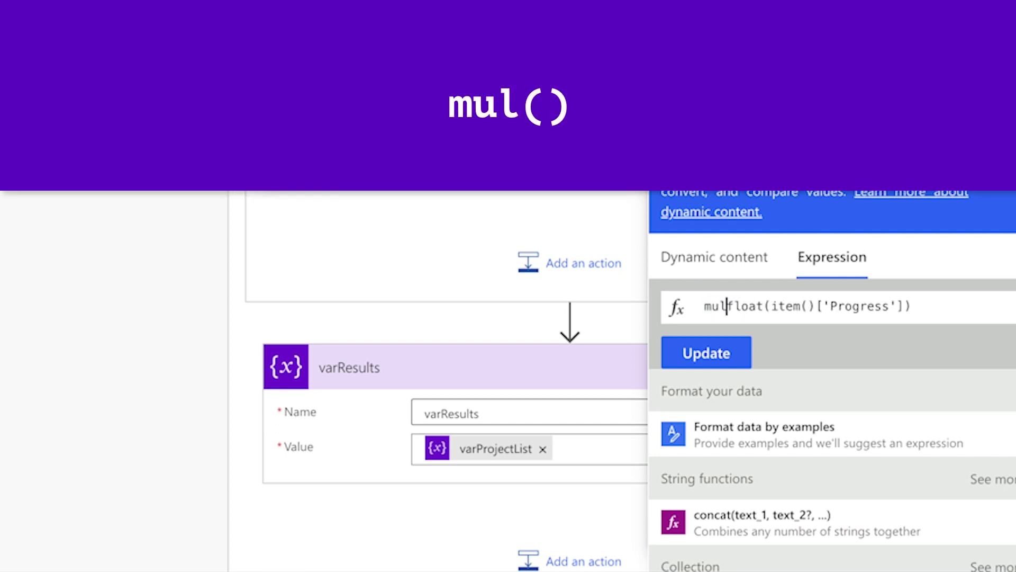
key(End)
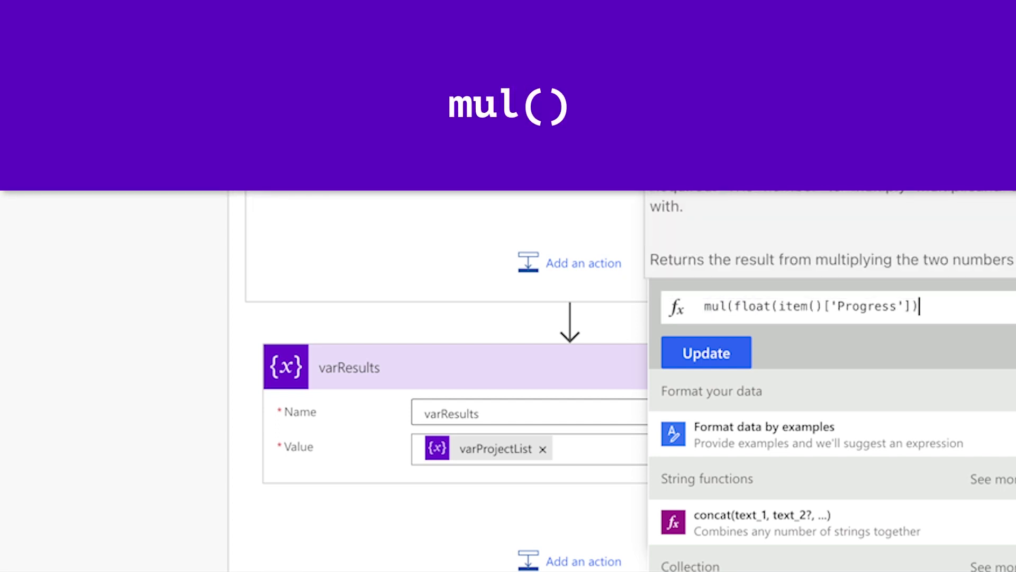
text())
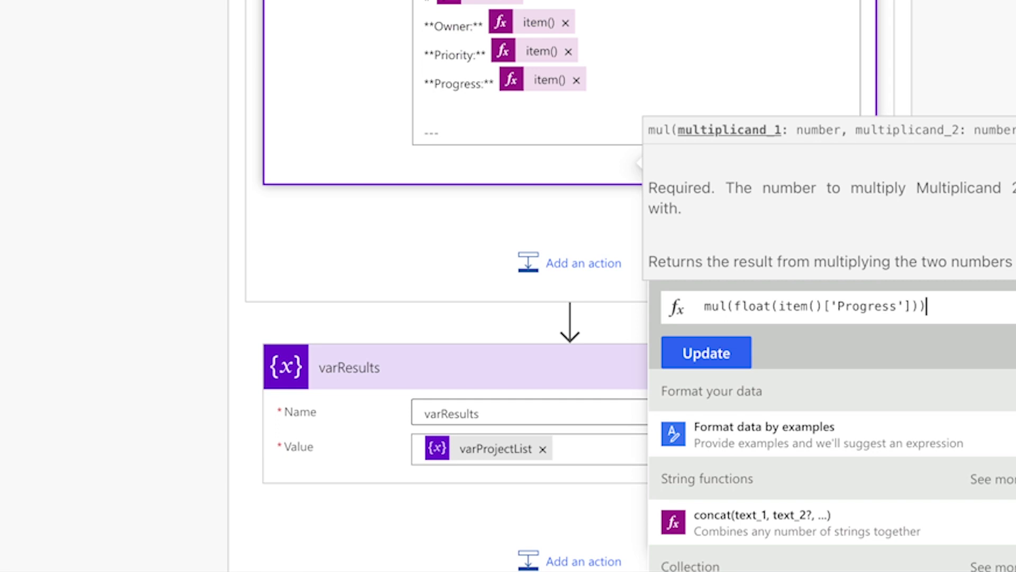
key(Left)
text(,)
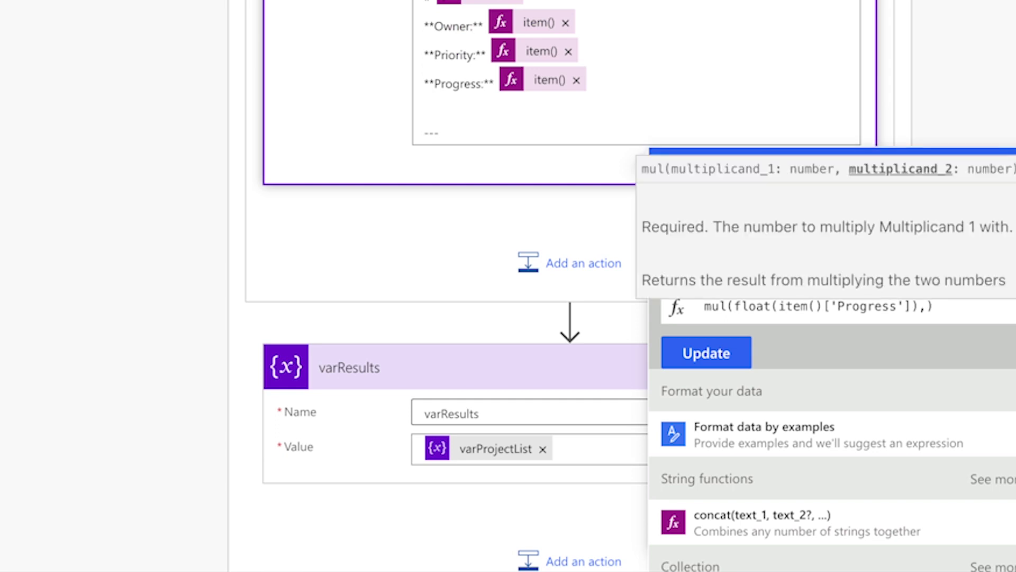
text(100)
click(725, 355)
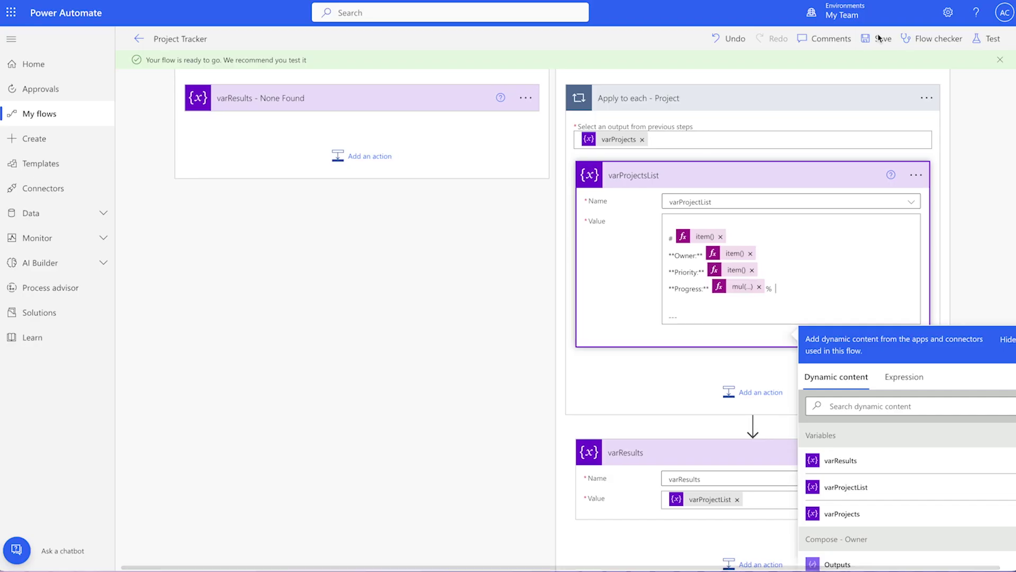
click(879, 38)
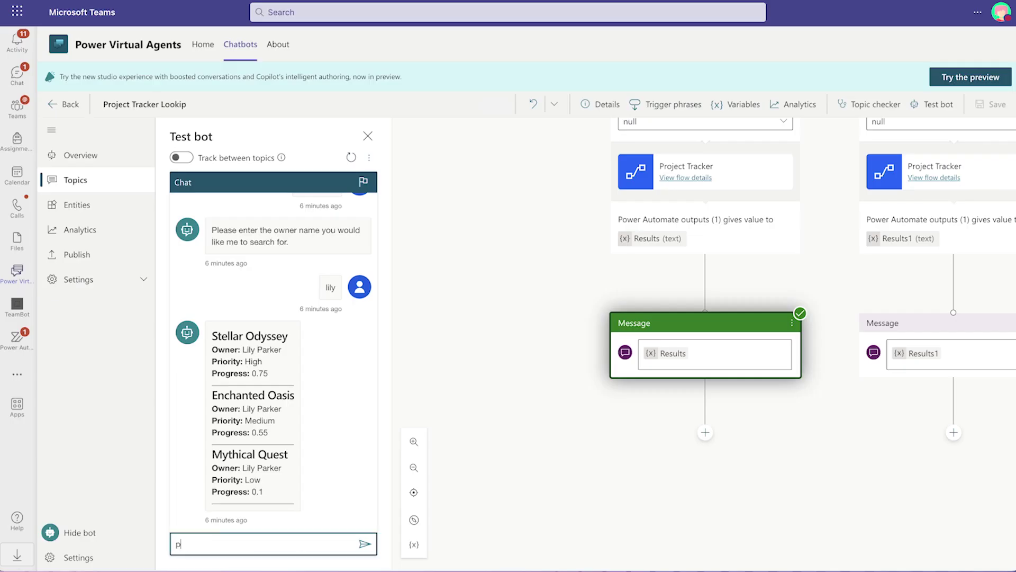
Test the updated flow in the bot chat by sending "project tracker", choosing By Project Name and submitting "crimson".
text(roject tracke)
key(Return)
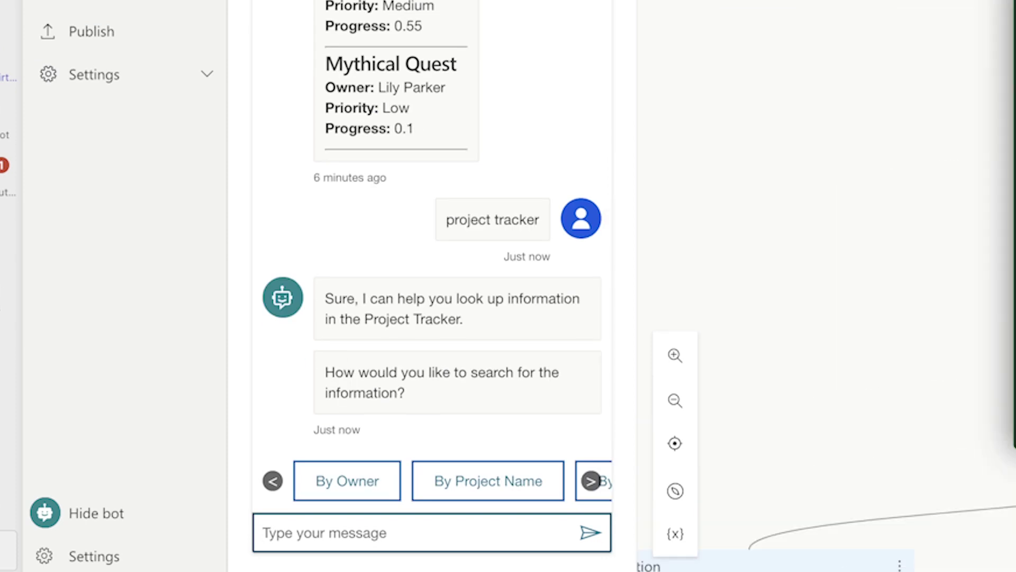
click(517, 480)
text(crimson)
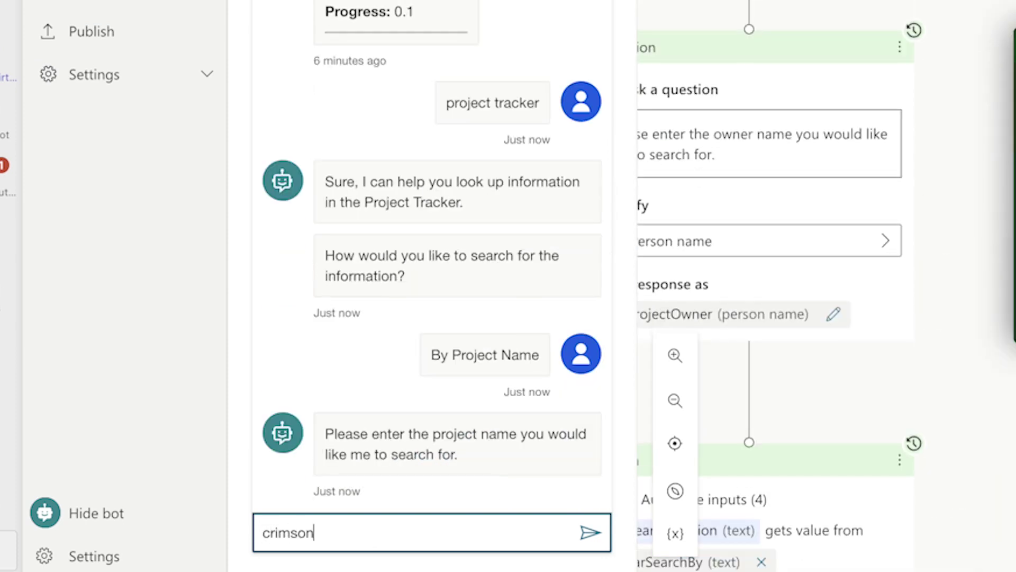
key(Return)
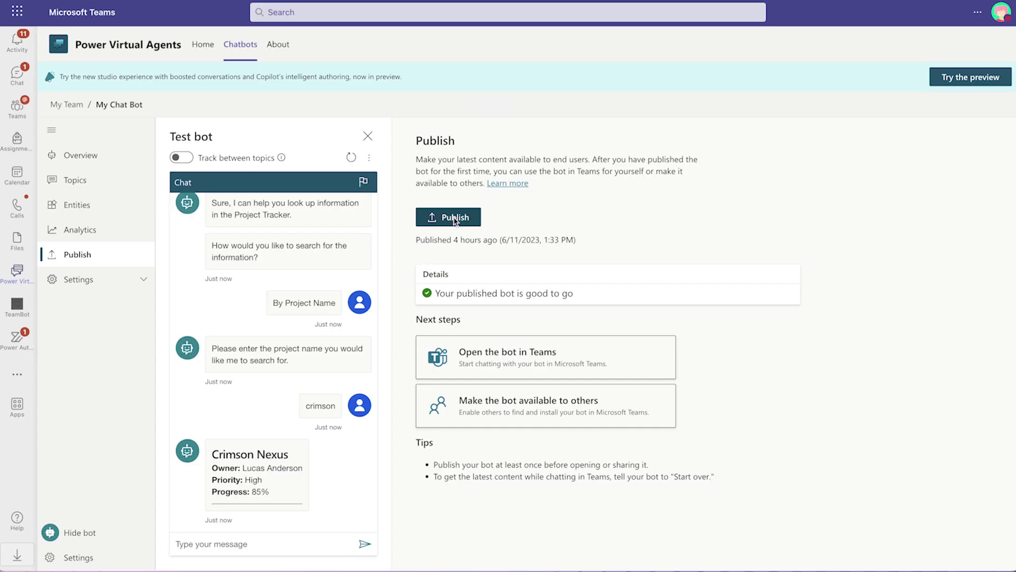
Publish the chatbot's latest content and confirm the publication.
click(788, 164)
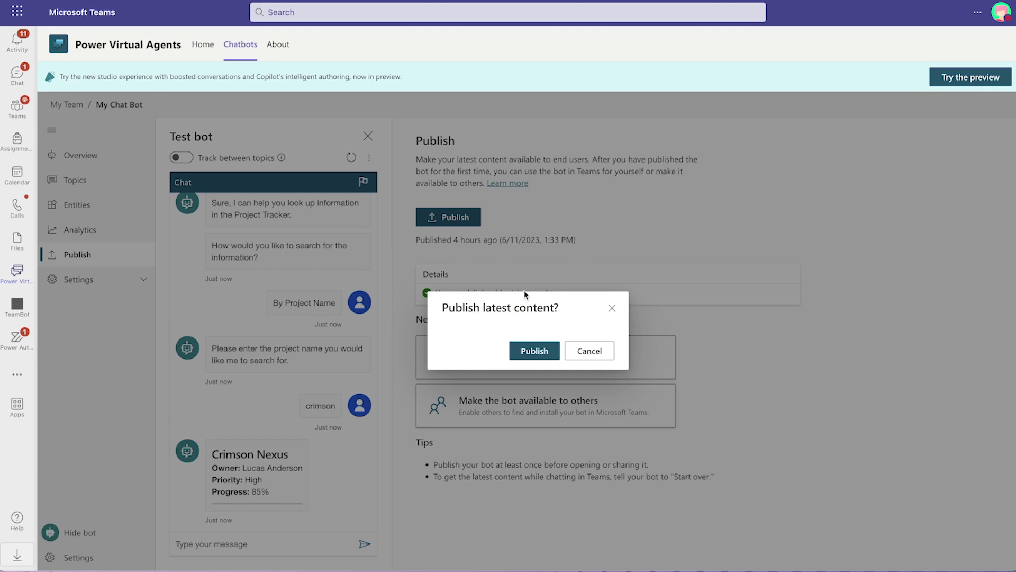
click(535, 351)
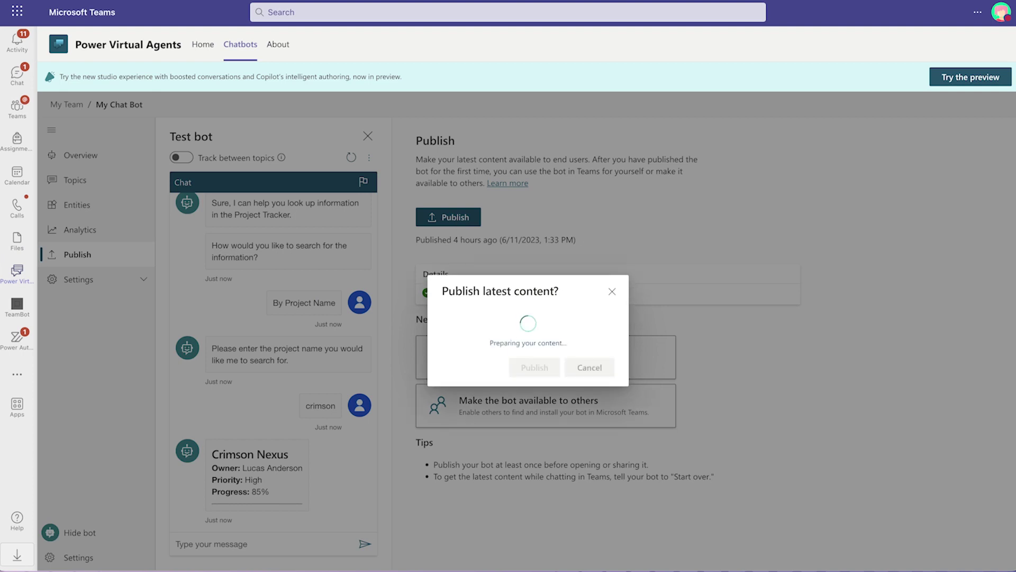